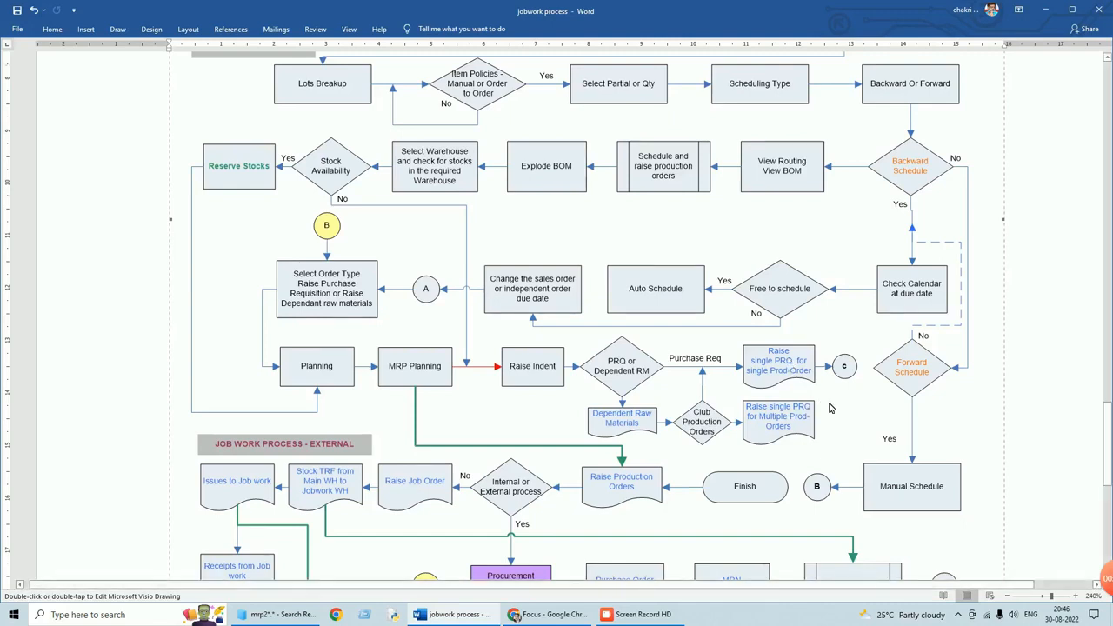
Examine the external job work, procurement and internal manufacturing sections of the process flowchart.
scroll(830, 408, down, 2)
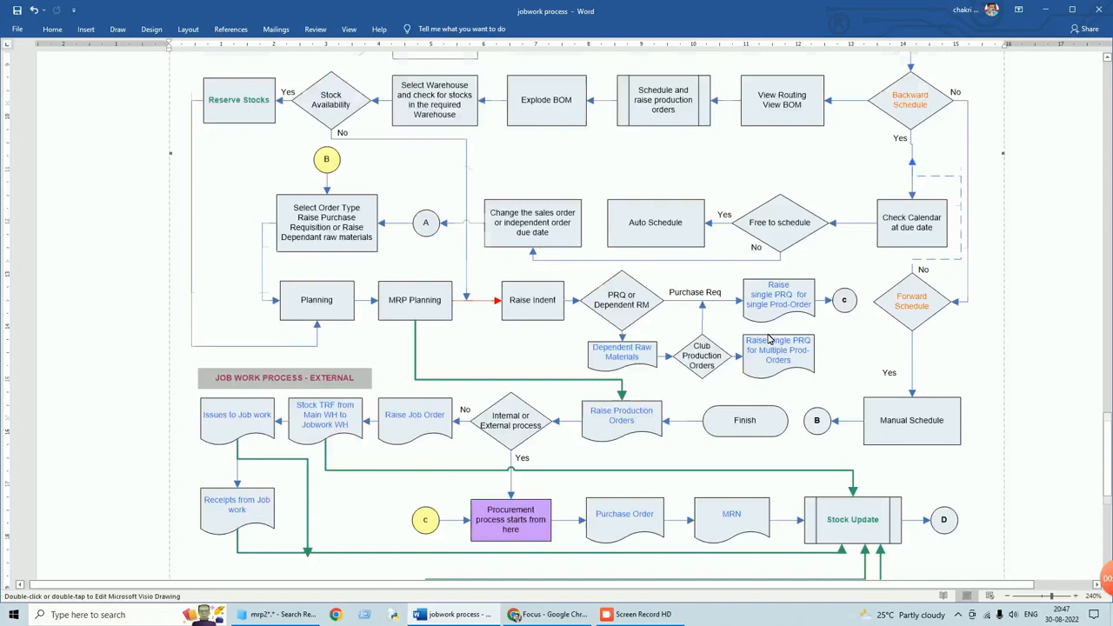
scroll(767, 339, down, 2)
scroll(768, 339, down, 1)
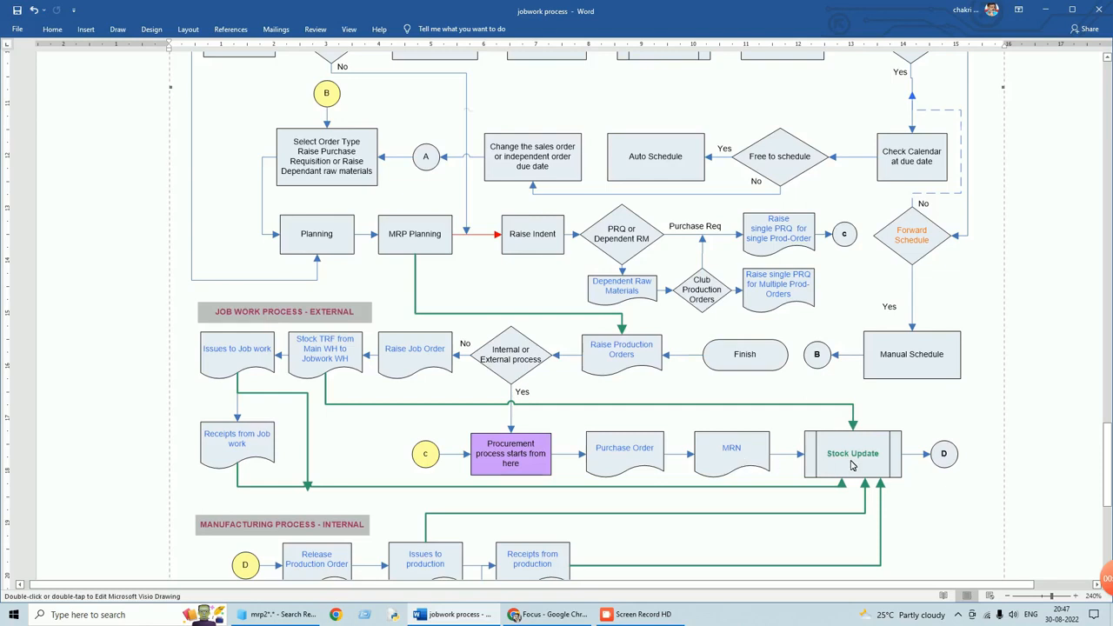
scroll(852, 465, down, 2)
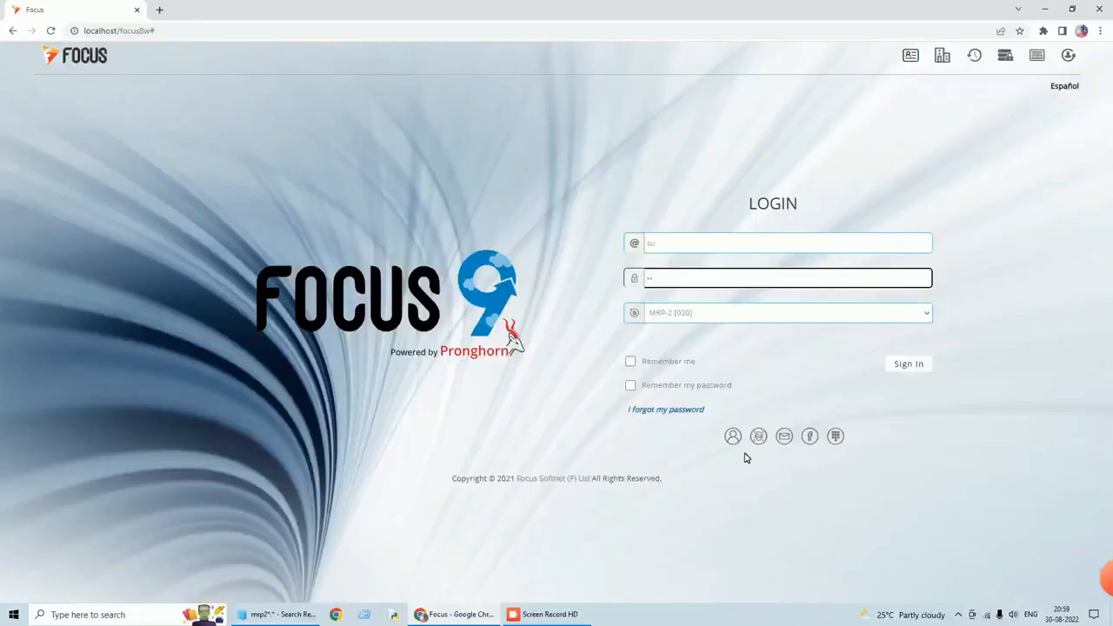
Switch to Focus 9, sign in to the MRP-2 company and open the Sales Orders list.
click(896, 365)
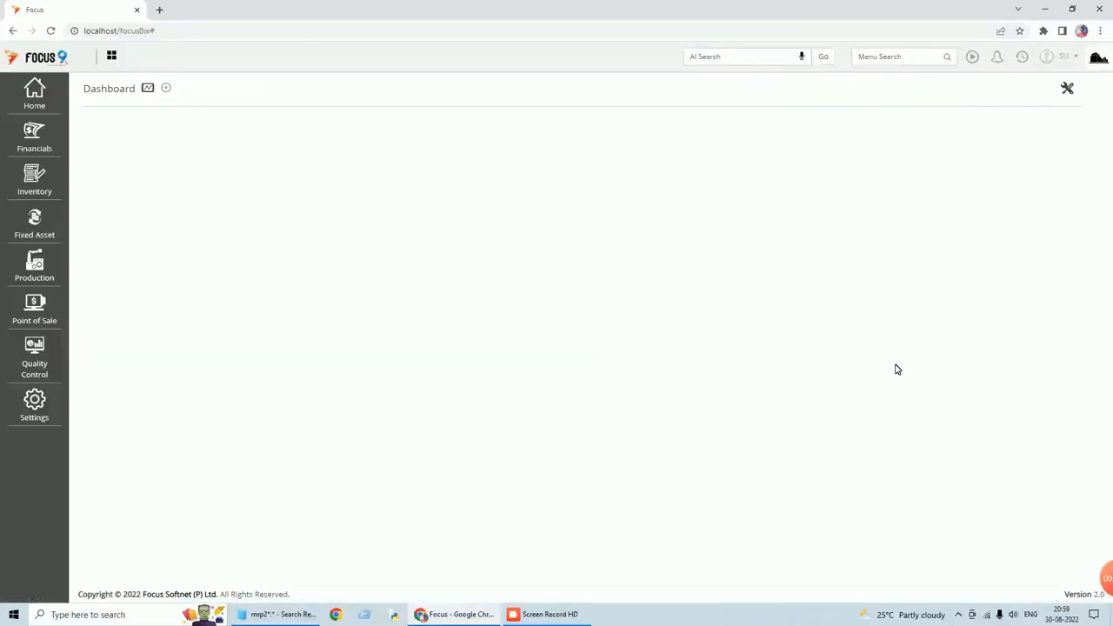
click(859, 56)
text(sa)
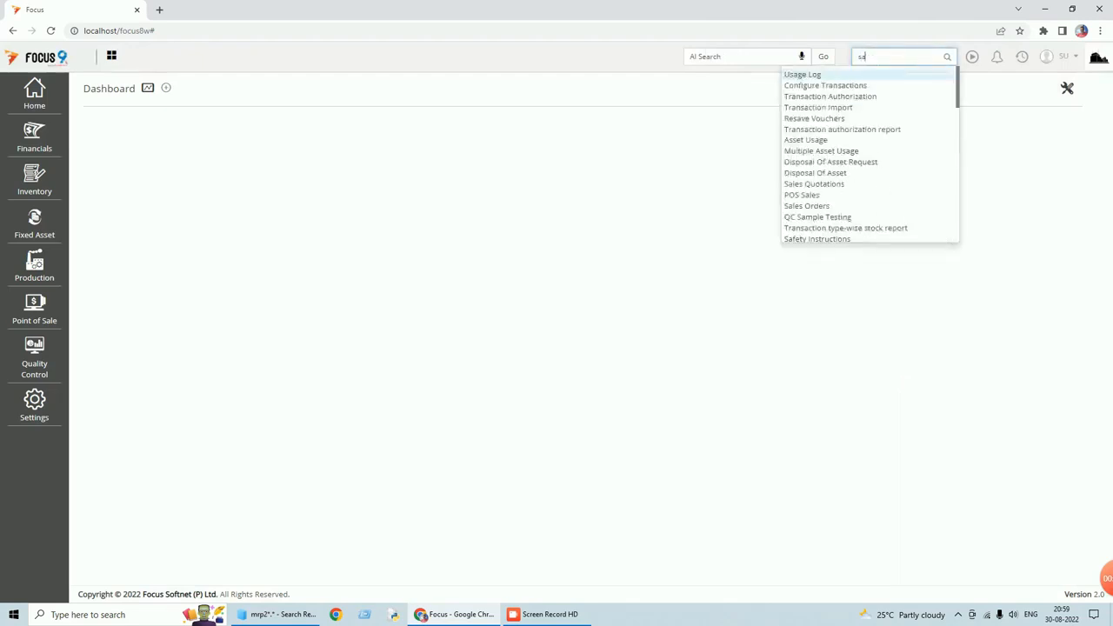
text(les ord)
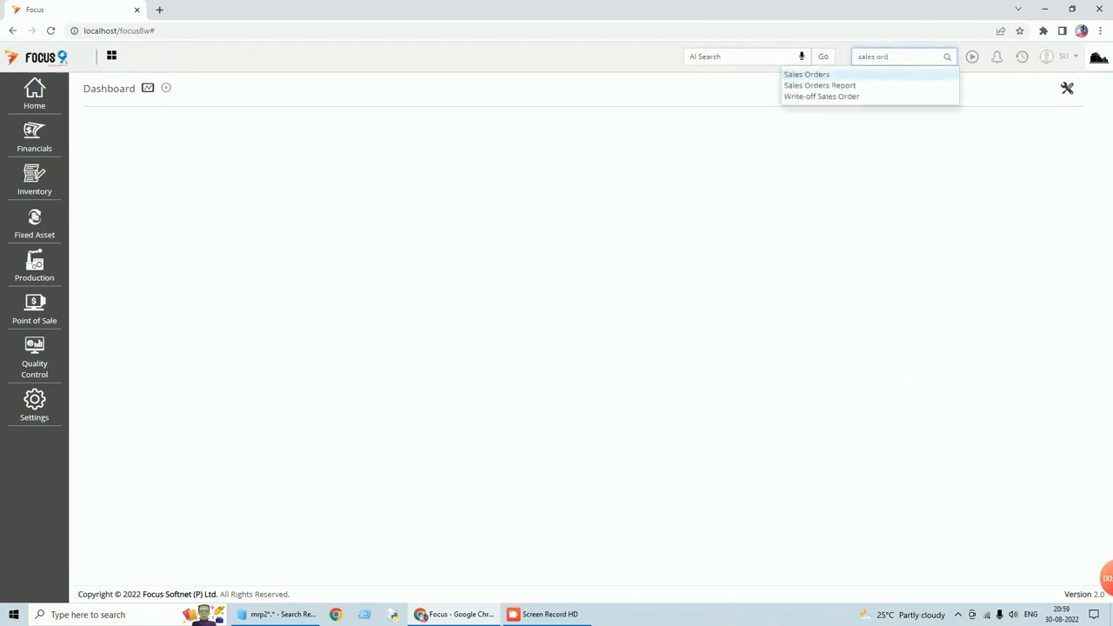
click(801, 75)
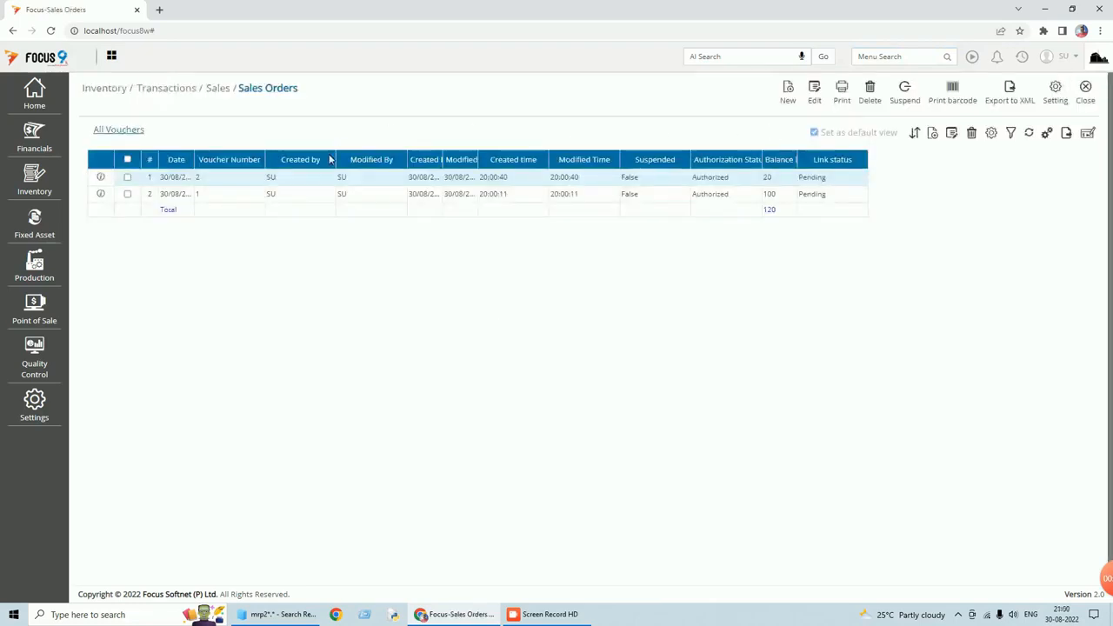
Review the item, quantity and due date in the sales orders of Customer A and Customer B, closing the list when done.
double_click(237, 195)
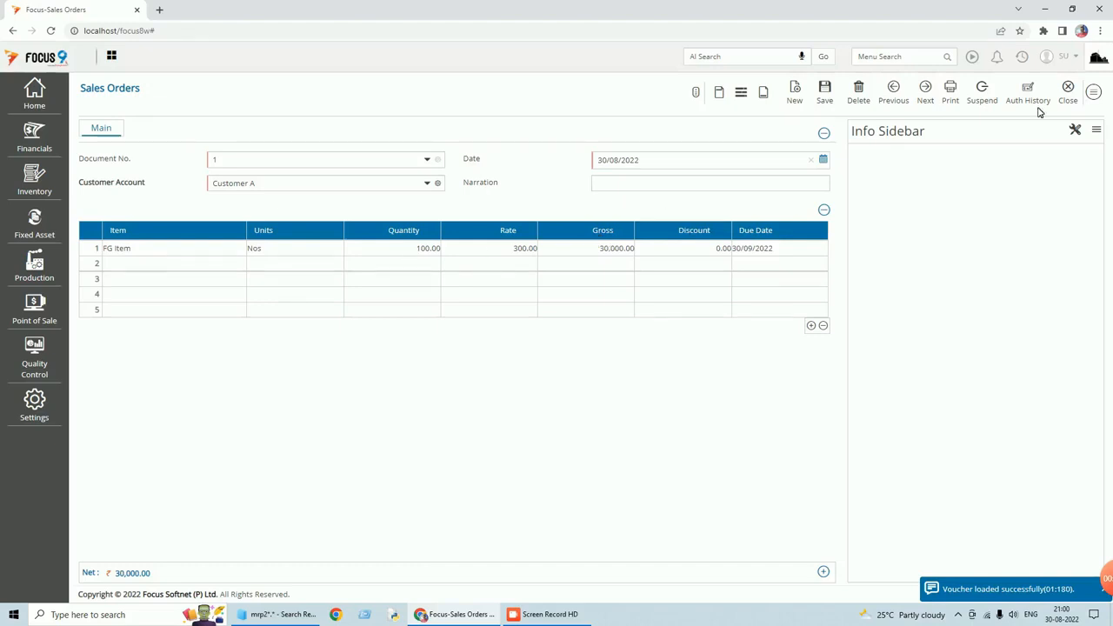
click(1066, 94)
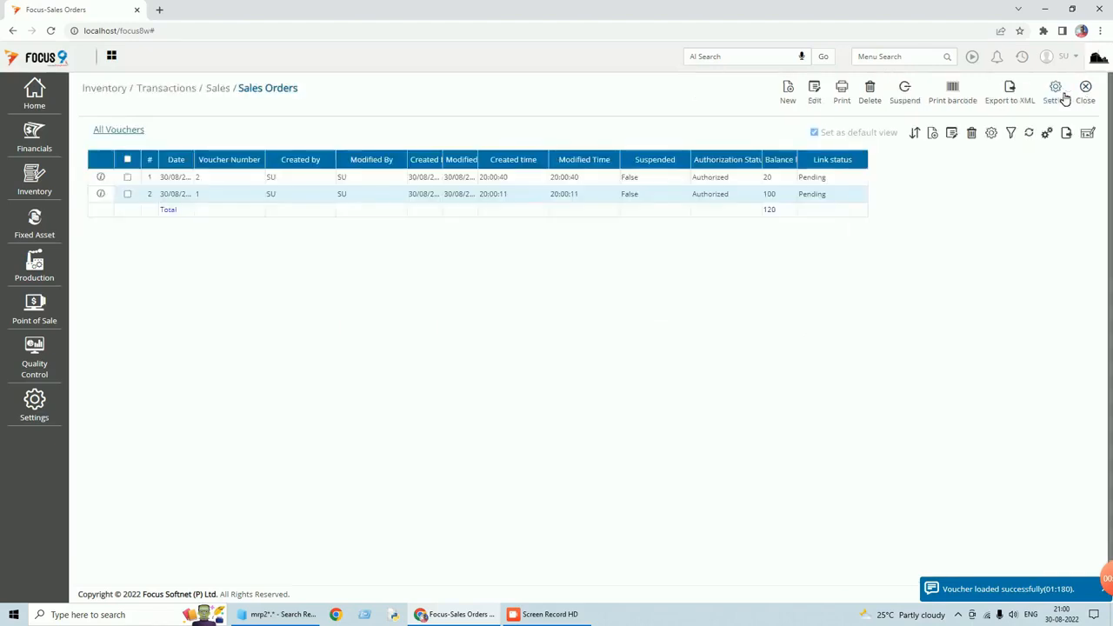
double_click(391, 179)
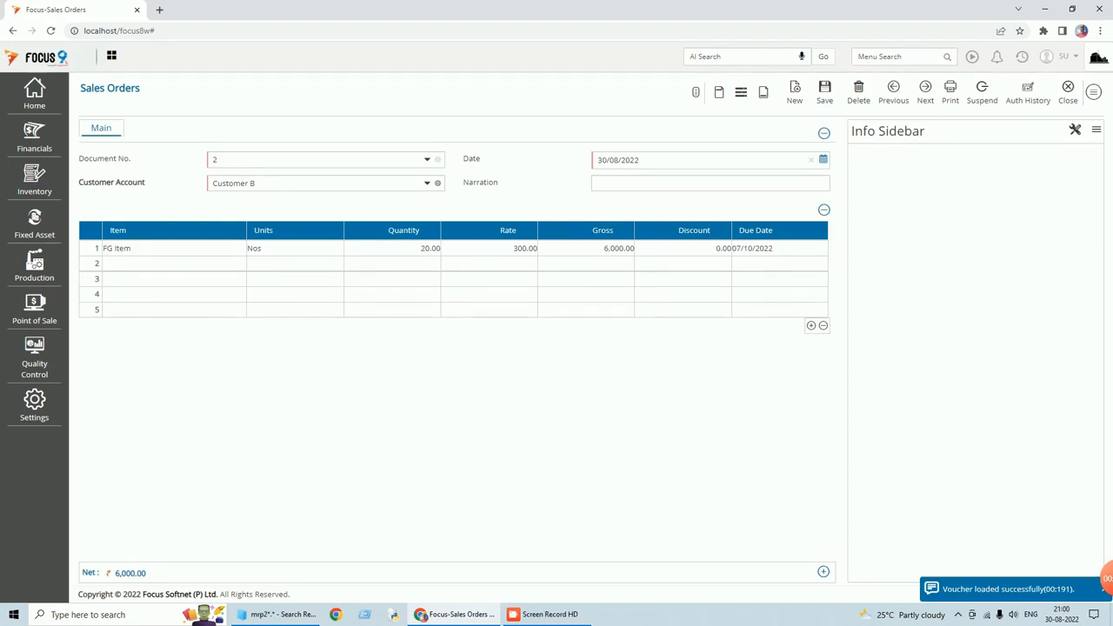
click(1072, 94)
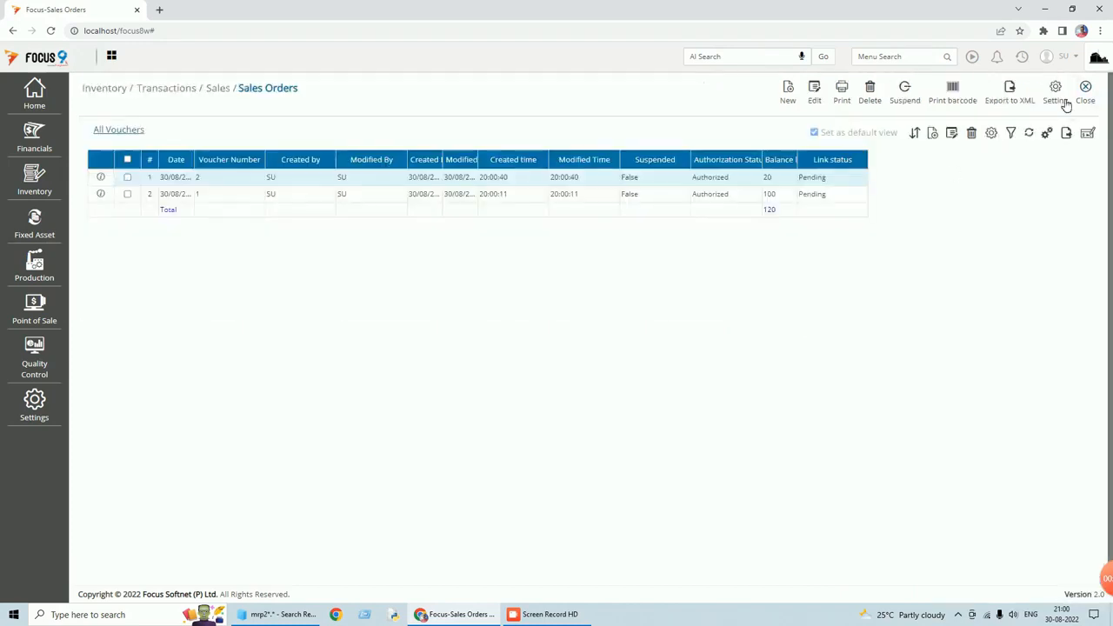
double_click(317, 195)
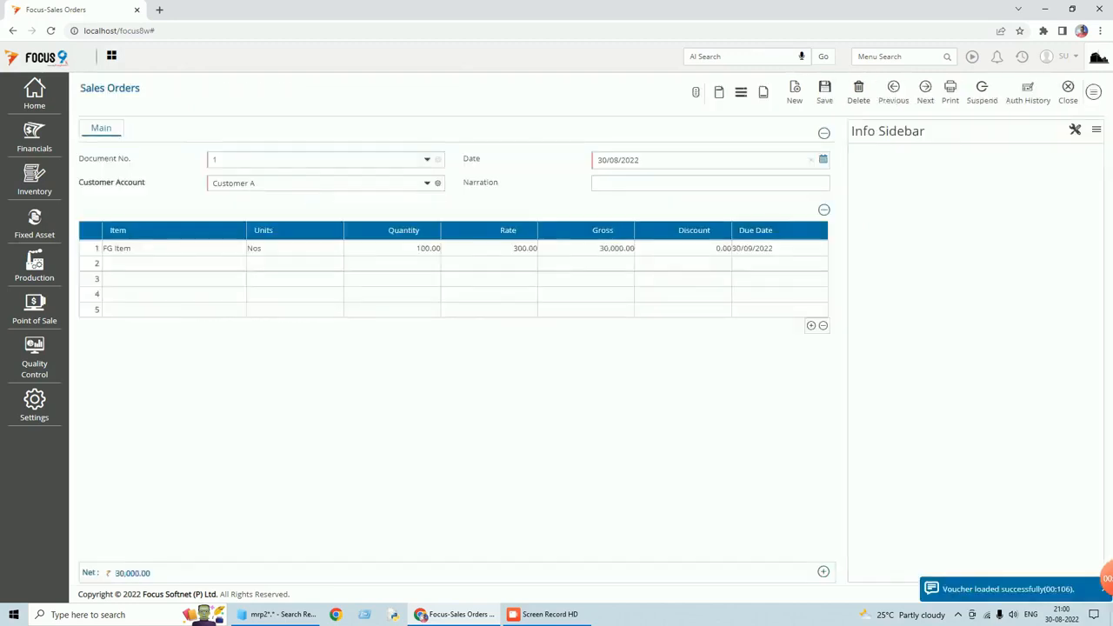
click(1066, 100)
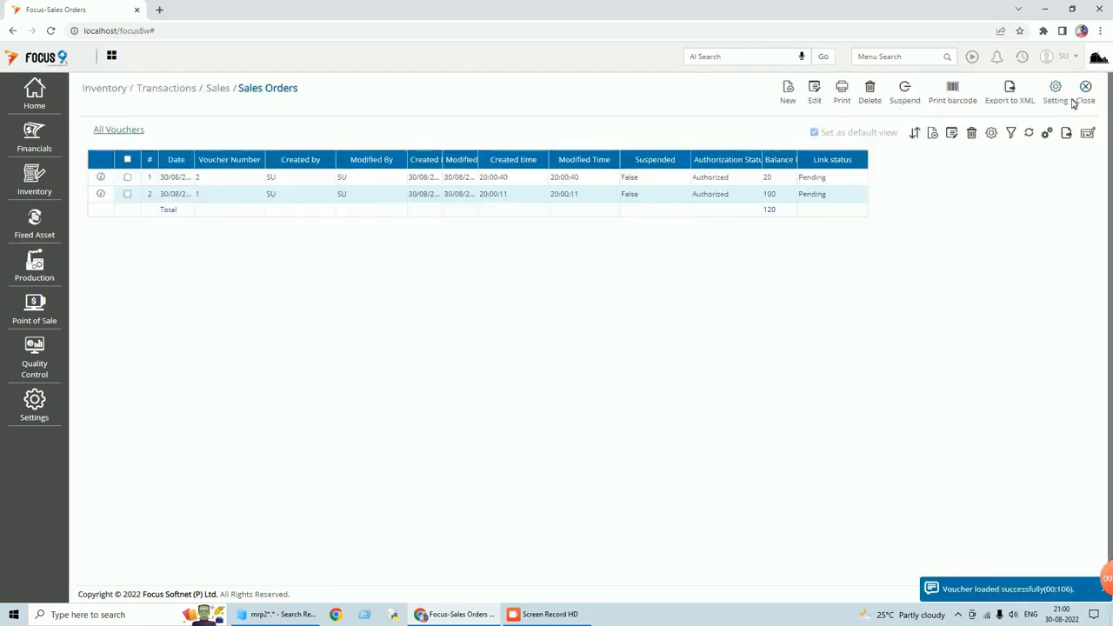
click(1083, 103)
Find and open the MRP Process screen.
click(895, 56)
text(mrp)
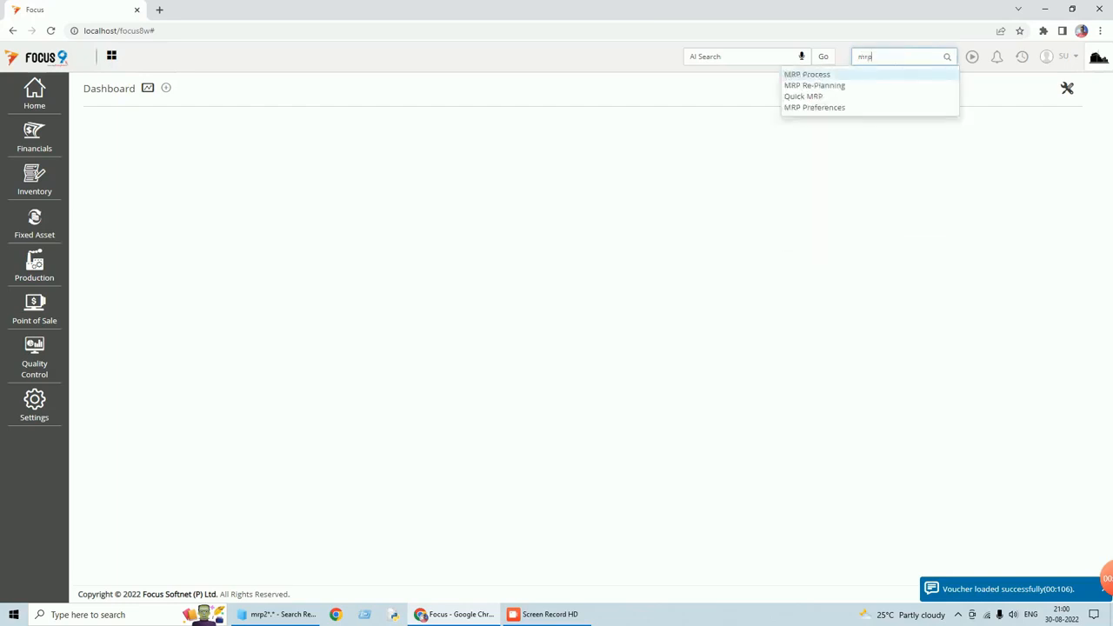
click(832, 75)
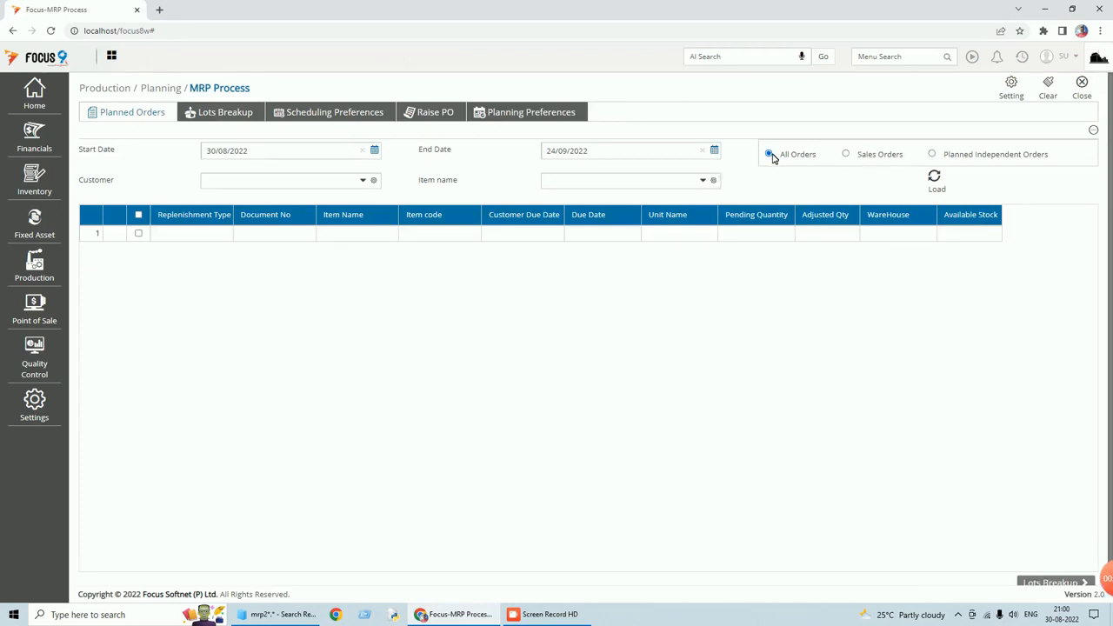
Set the planned orders' end date to 30/09/2022 and load all orders.
click(714, 151)
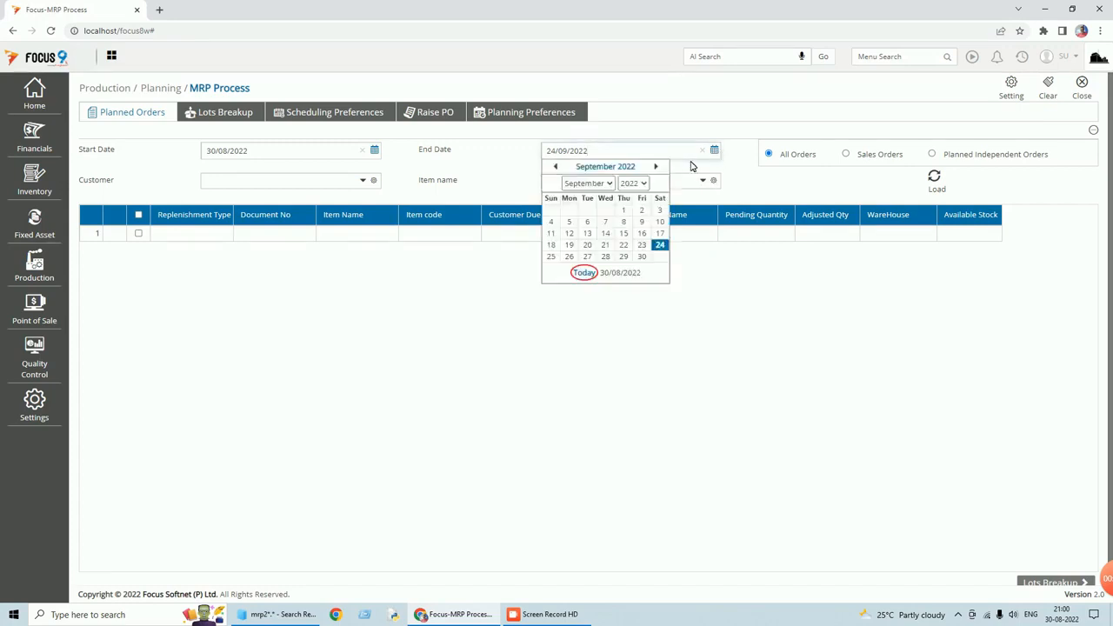
click(643, 259)
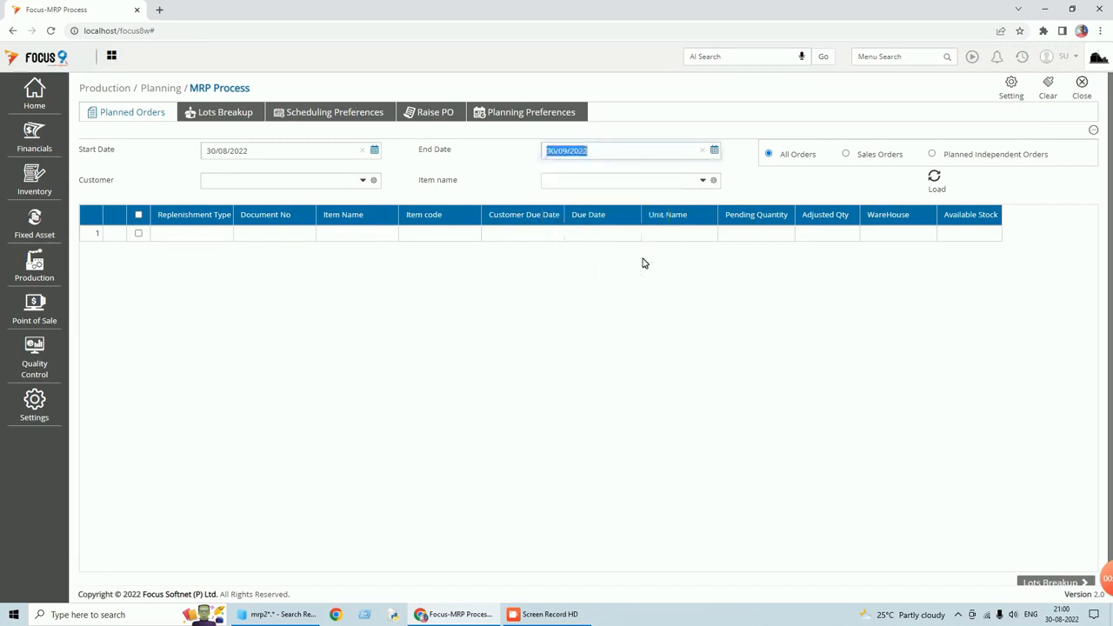
click(934, 179)
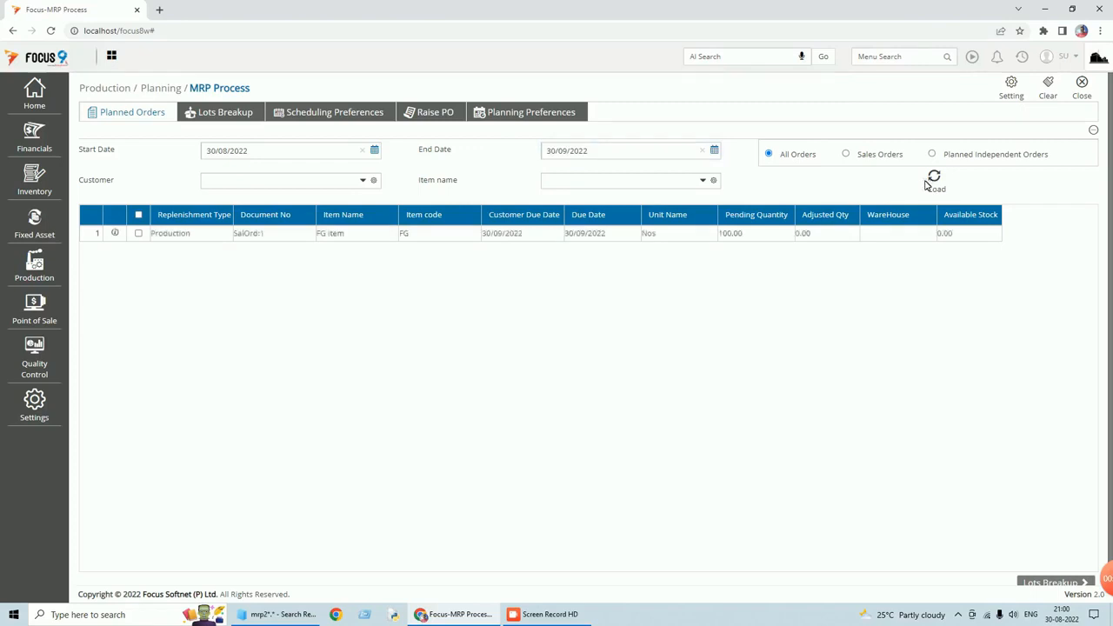
Set the planned orders' end date to 31/10/2022 and reload all orders.
click(714, 150)
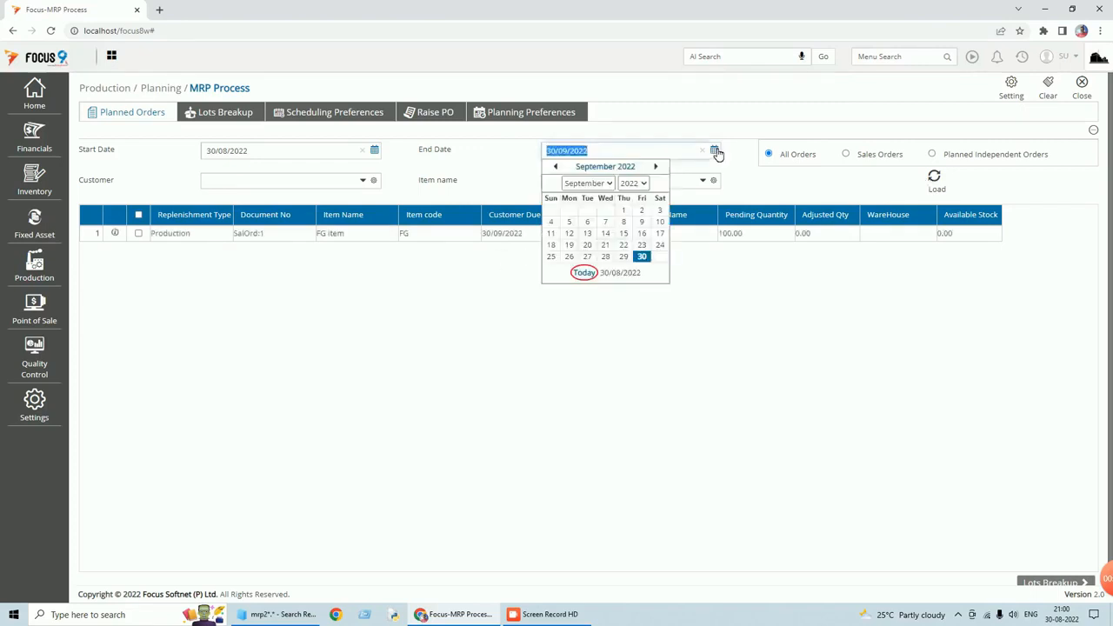
click(611, 184)
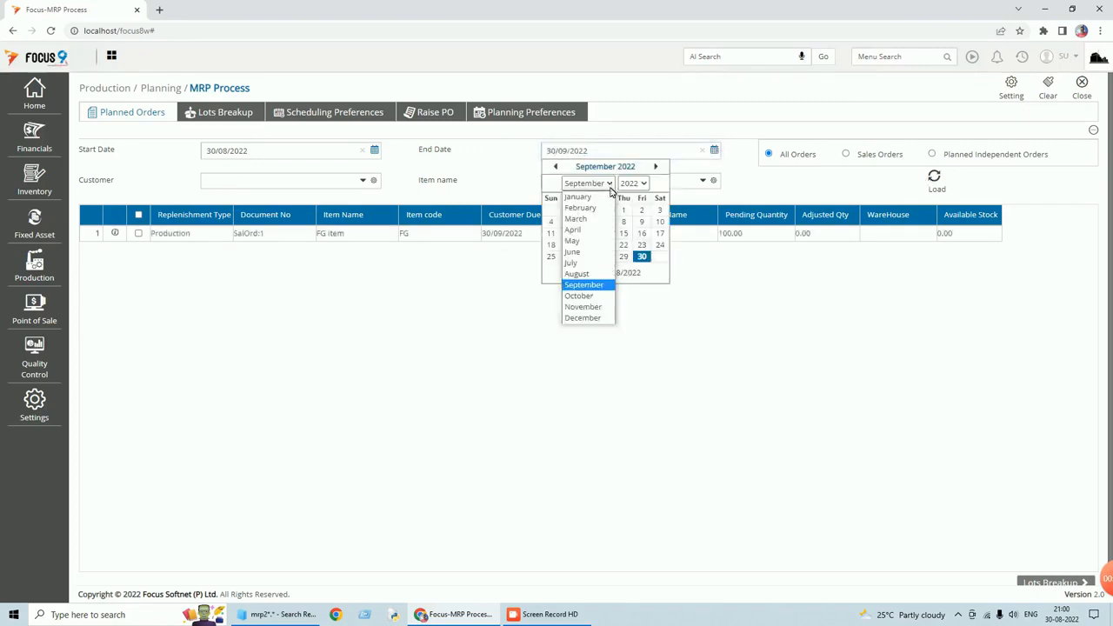
click(578, 295)
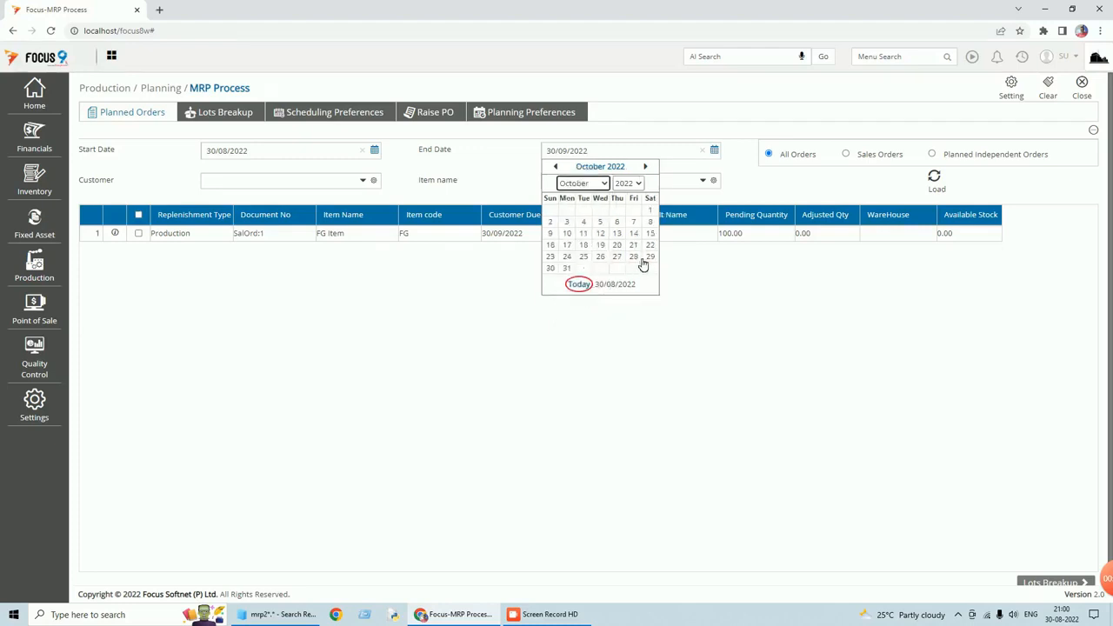
click(570, 268)
click(935, 180)
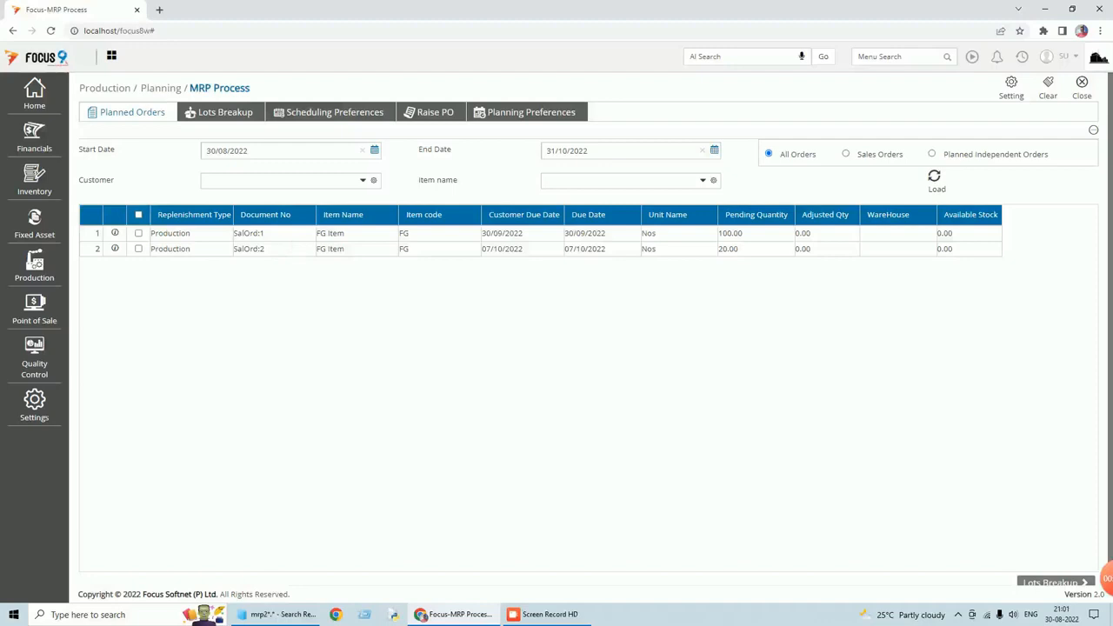
Select the planned order due 30/09/2022 for lots breakup and set its item policy to Order To Order.
click(138, 233)
click(1050, 583)
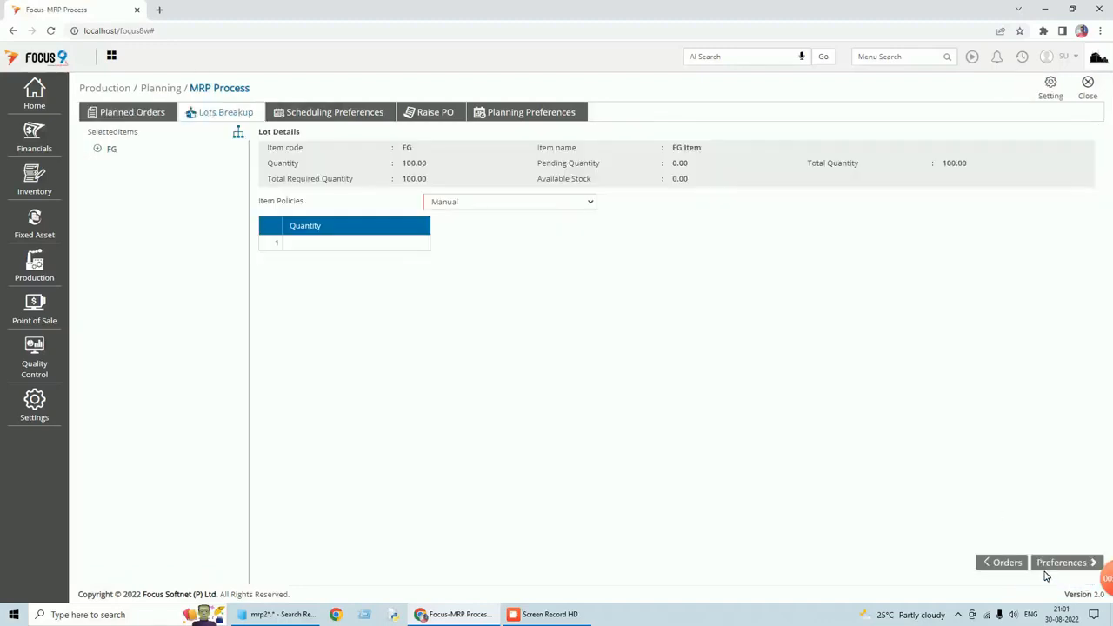
click(592, 203)
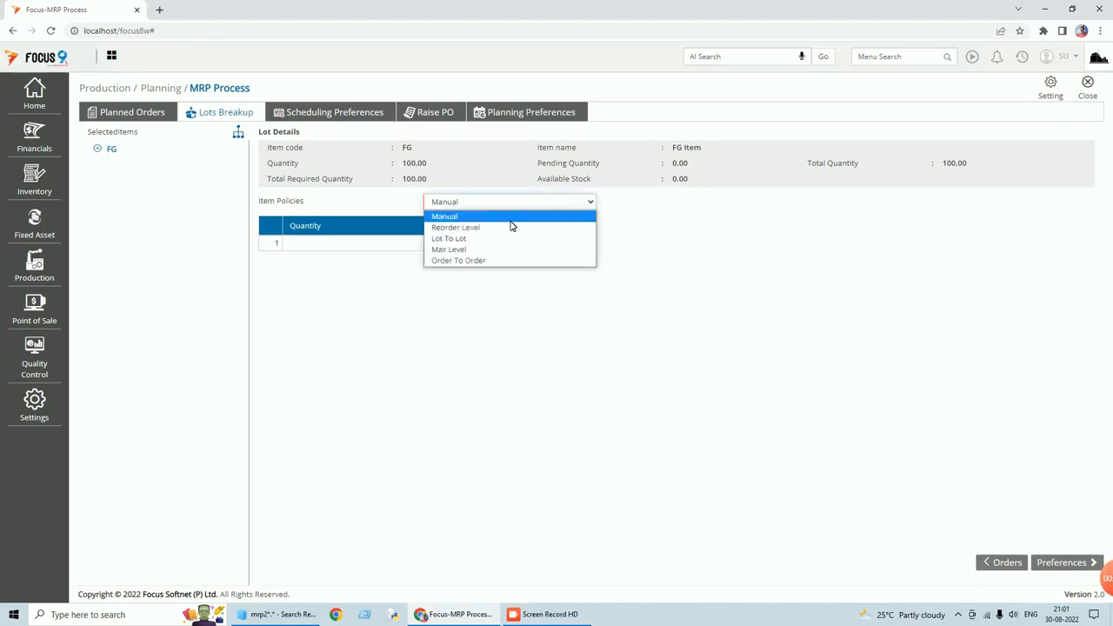
click(475, 260)
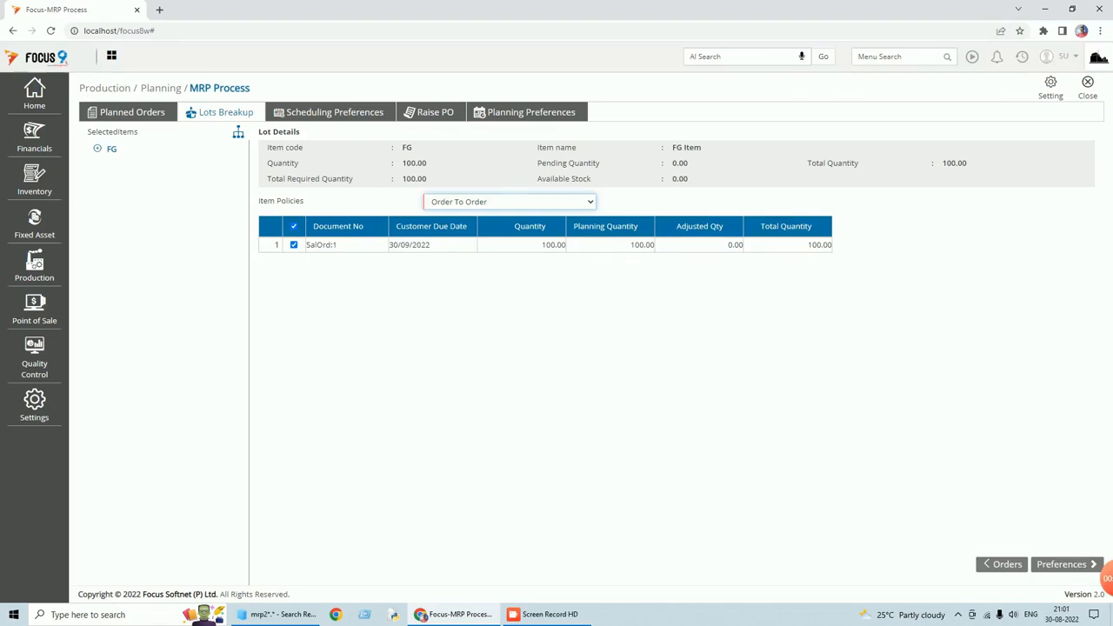
Schedule and raise the FG Item production order with backward scheduling, and check its Work Center-B schedule.
click(1068, 565)
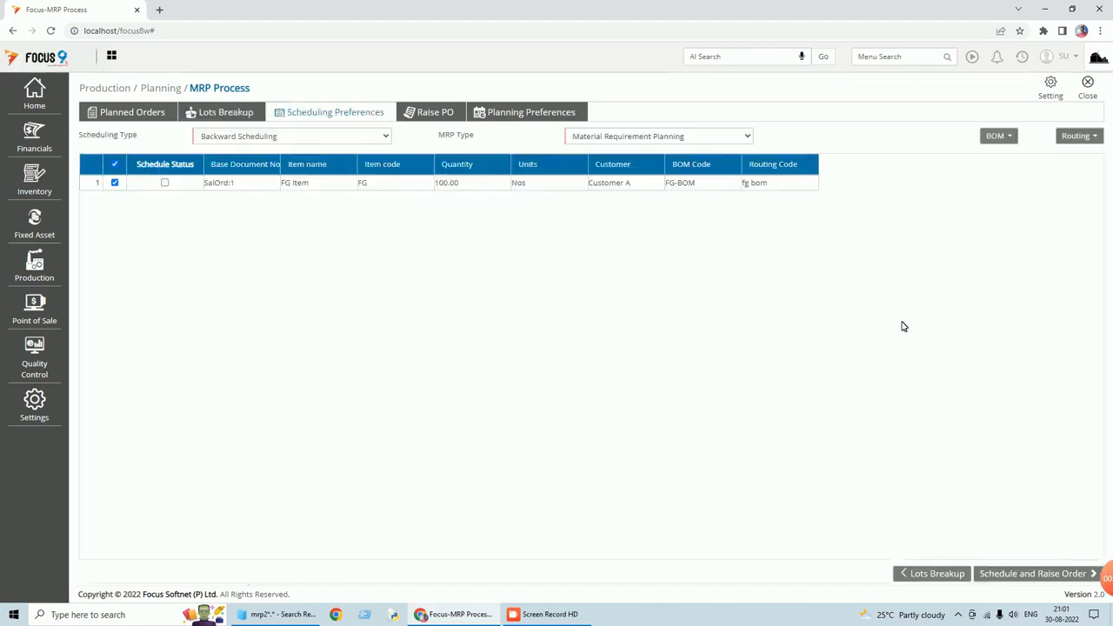
mouse_move(1071, 583)
click(1028, 577)
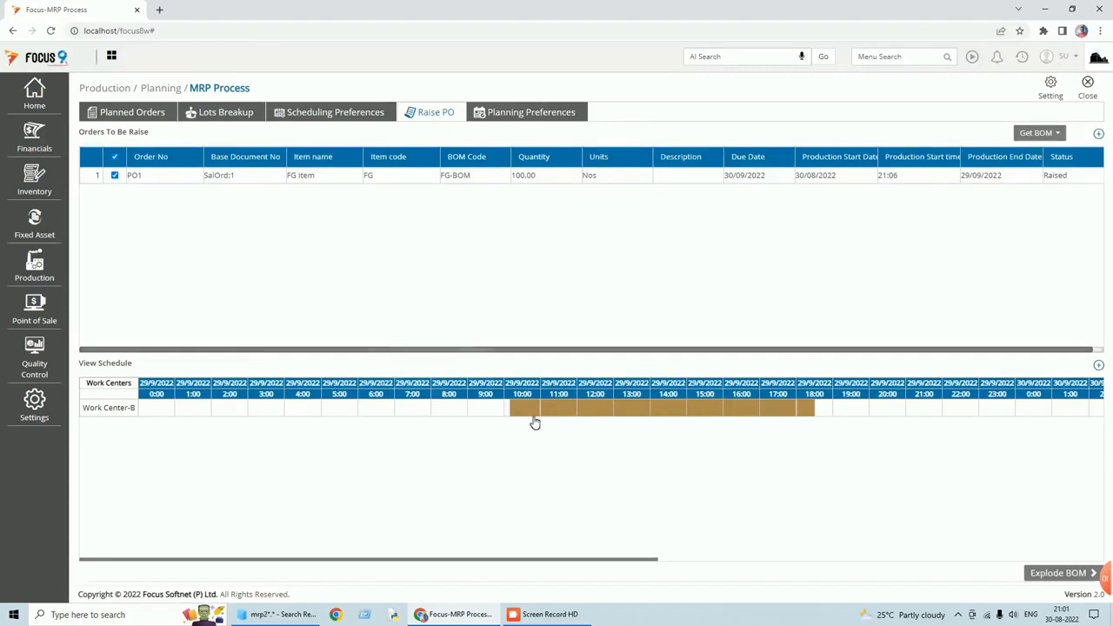
mouse_move(531, 416)
mouse_move(818, 408)
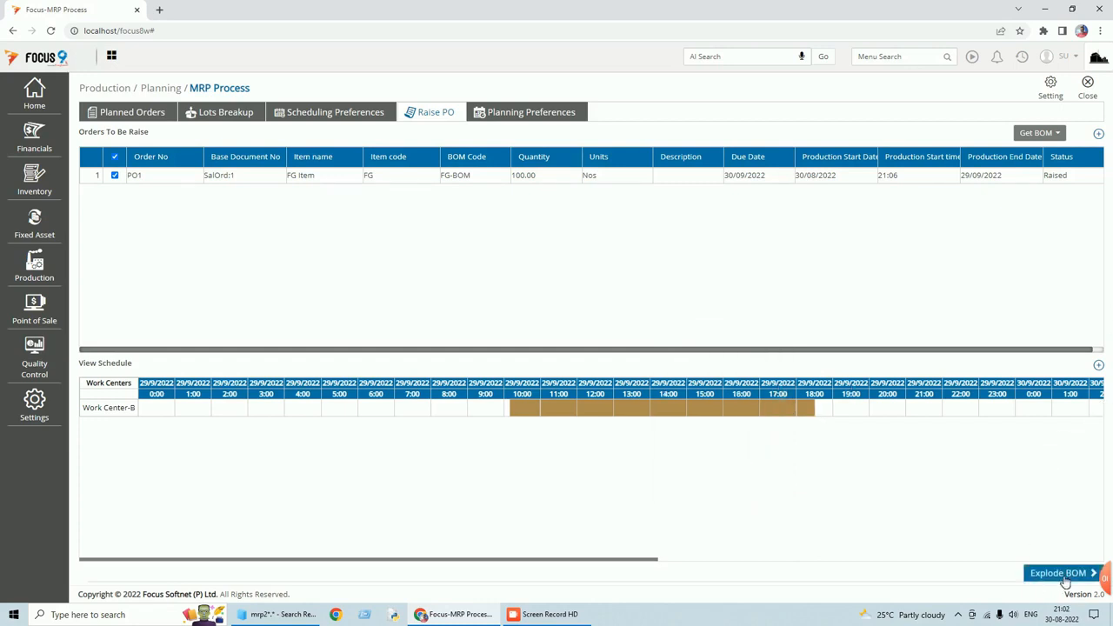
Explode the production order's BOM and get the stock of all its products across all warehouses.
click(1061, 574)
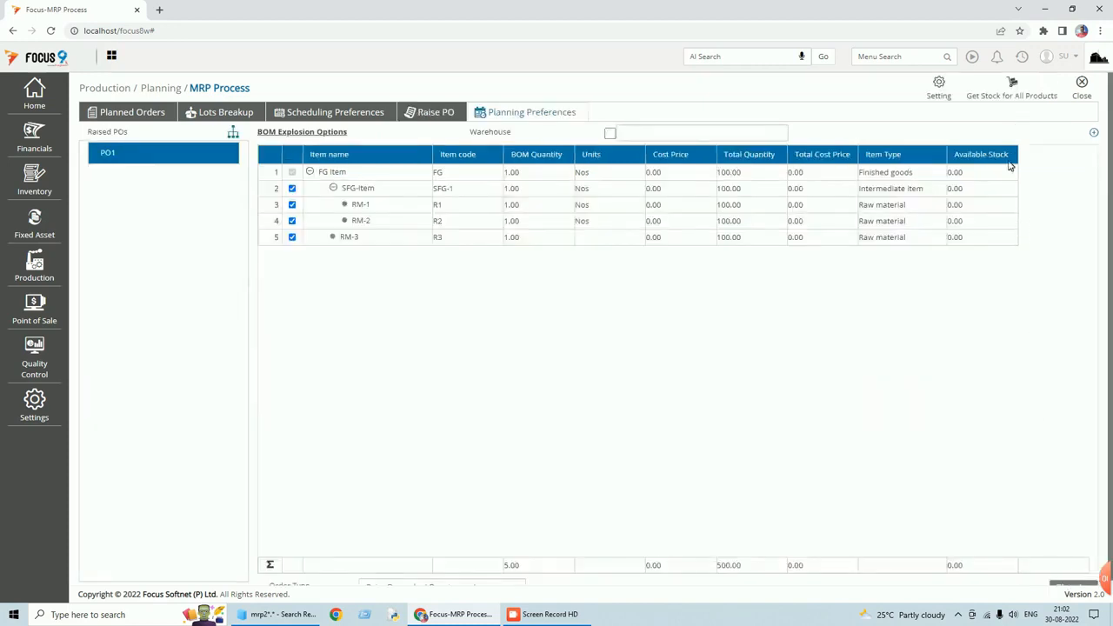
click(610, 134)
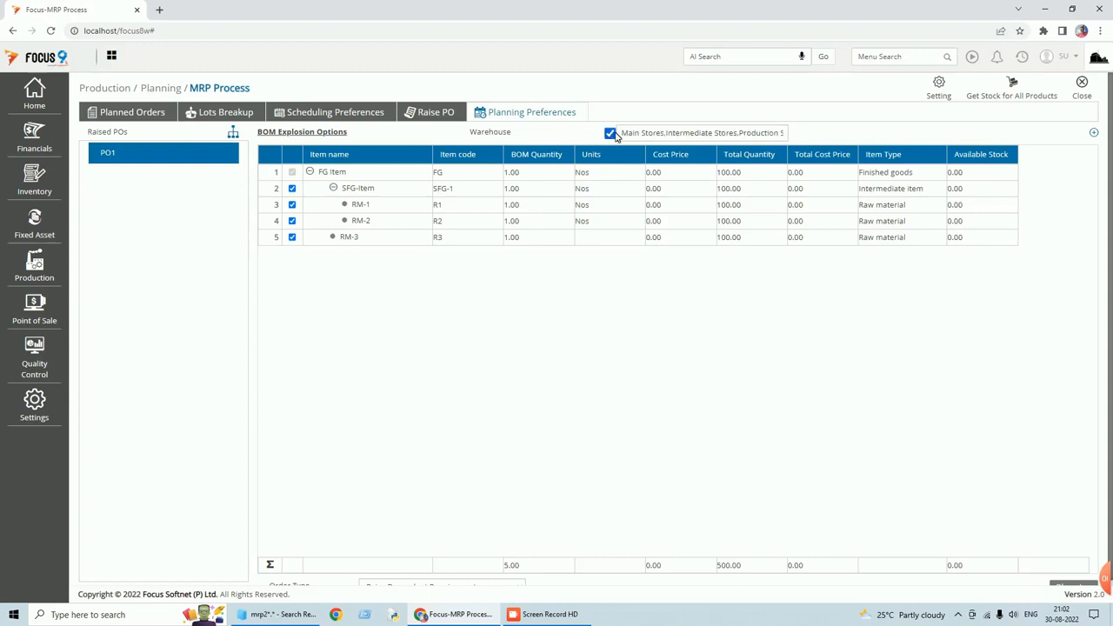
click(1033, 101)
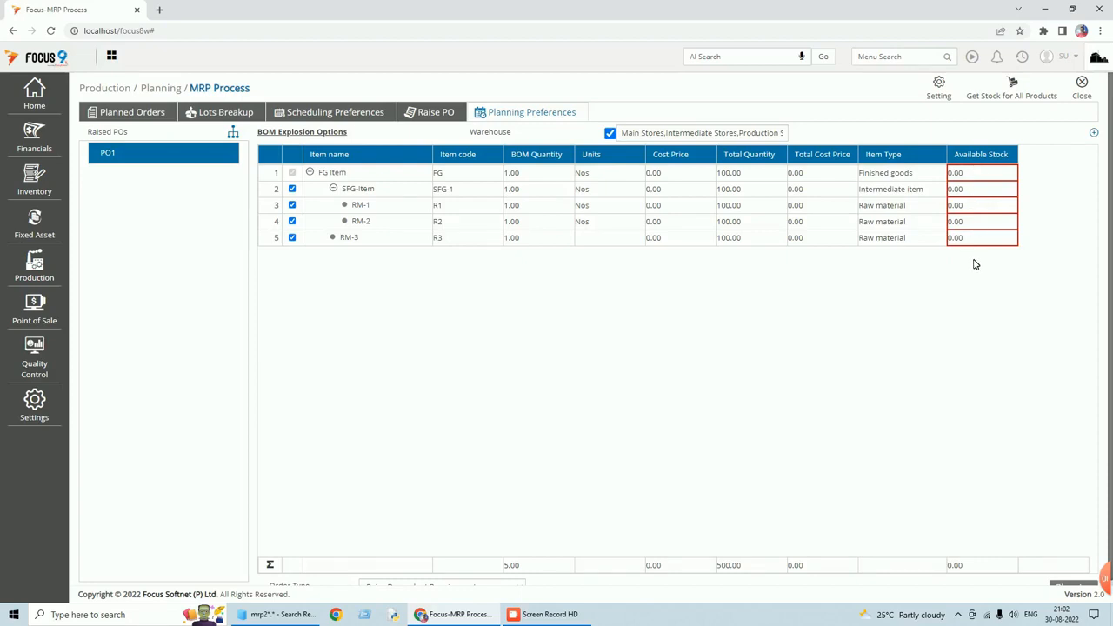
Proceed with planning for the exploded BOM, choose Raise Purchase Request as the order type, and run MRP planning.
scroll(995, 261, down, 1)
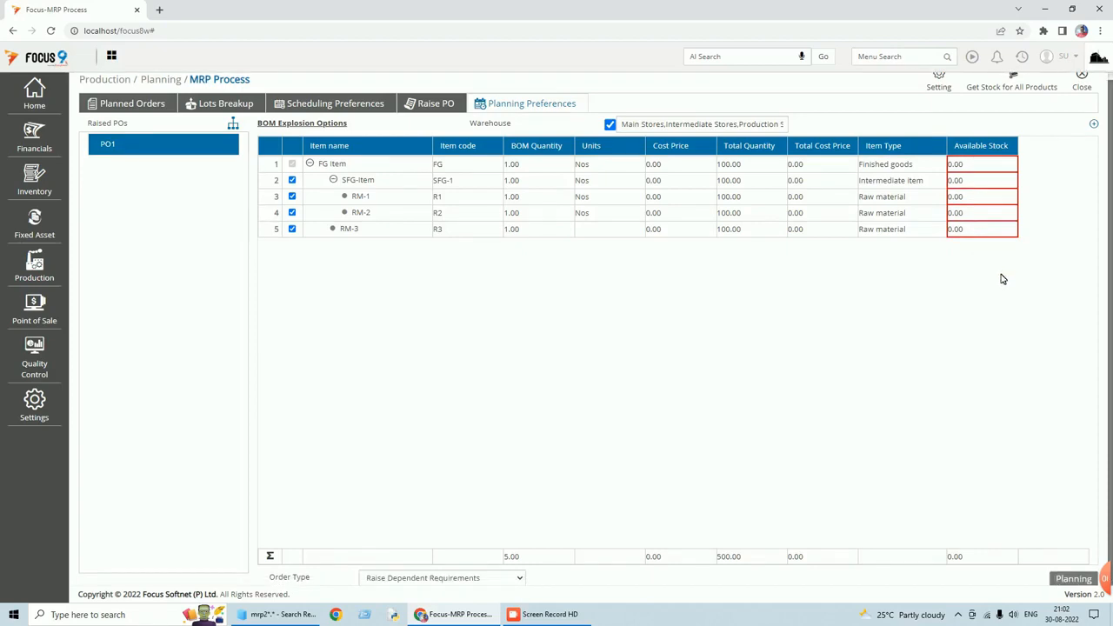
click(1075, 580)
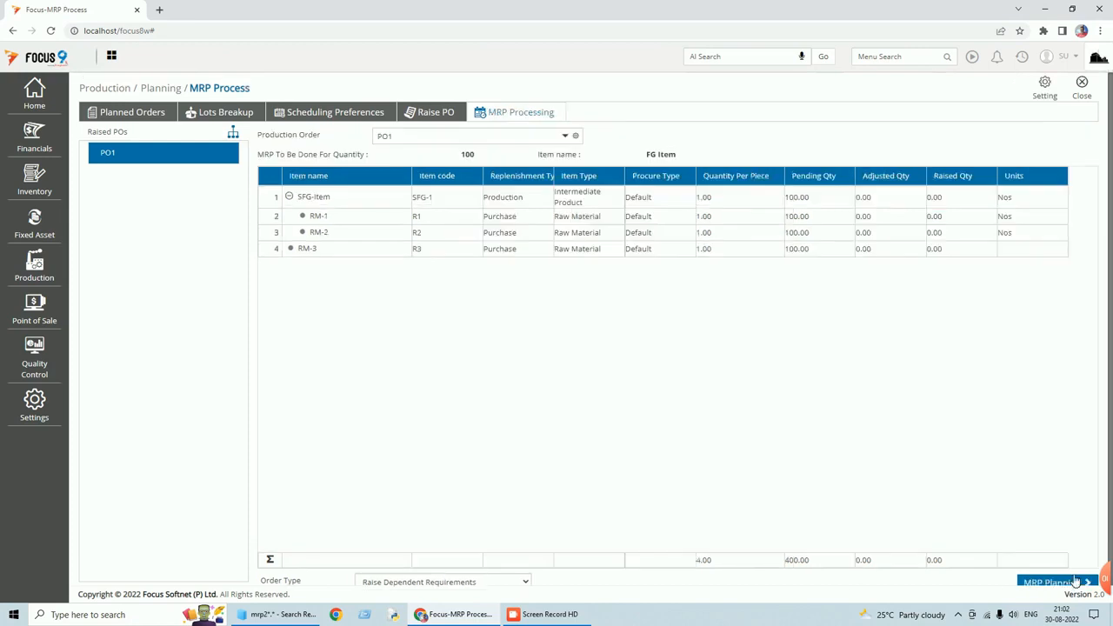
scroll(783, 373, down, 1)
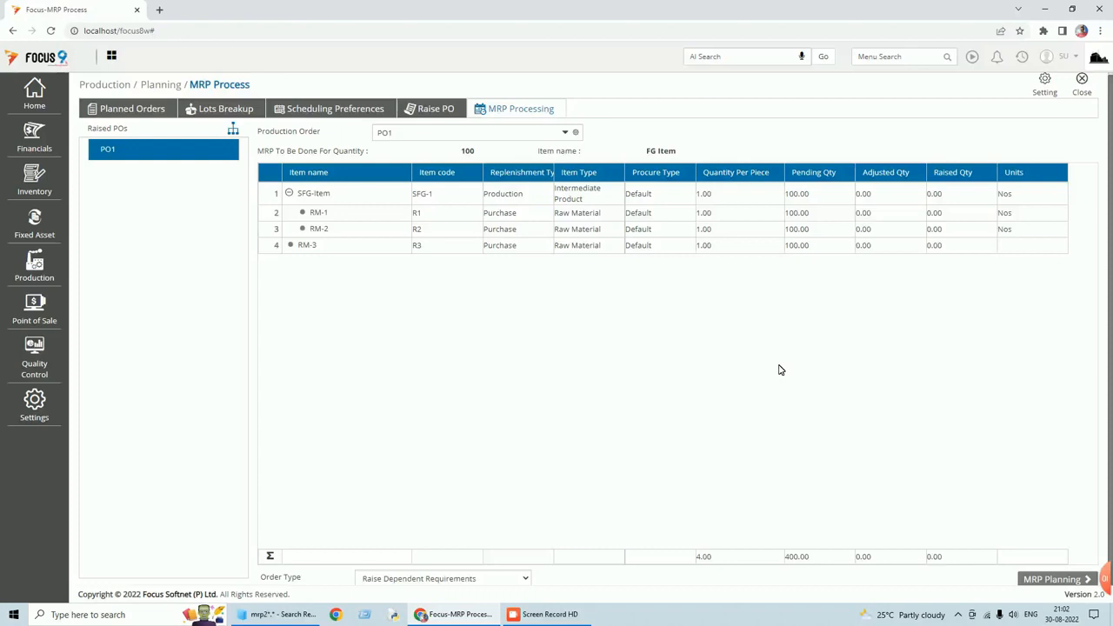
click(526, 580)
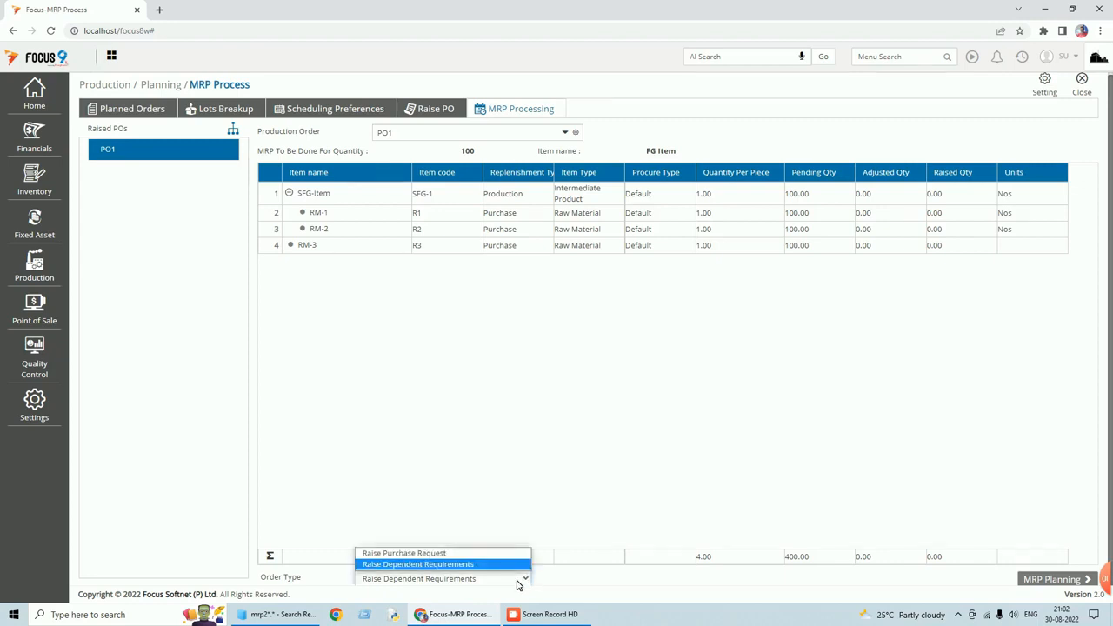
click(454, 557)
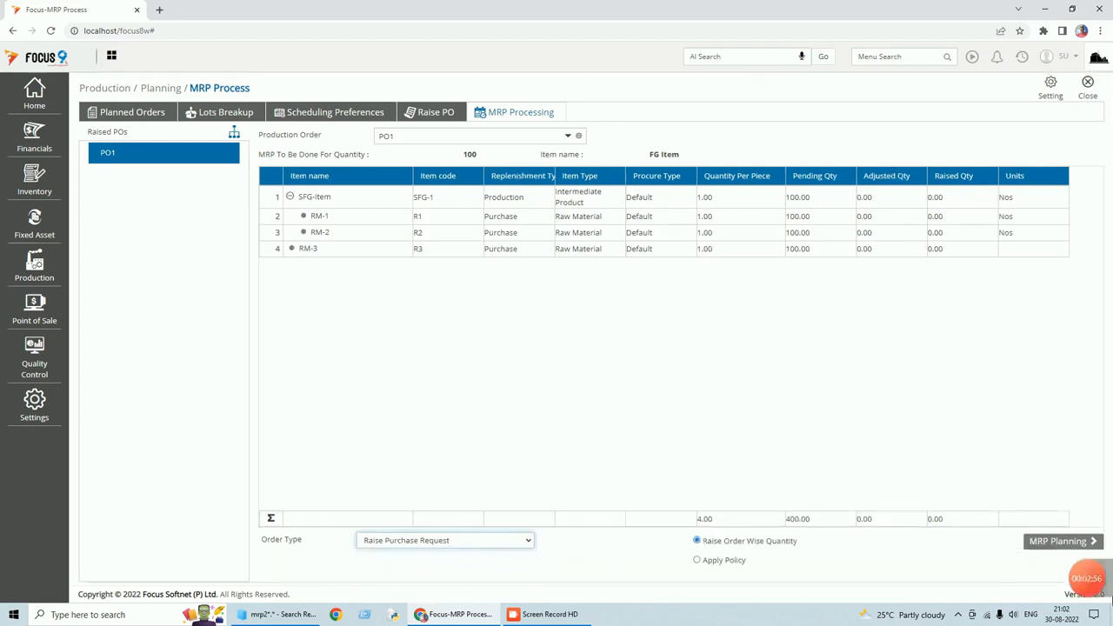
click(1073, 542)
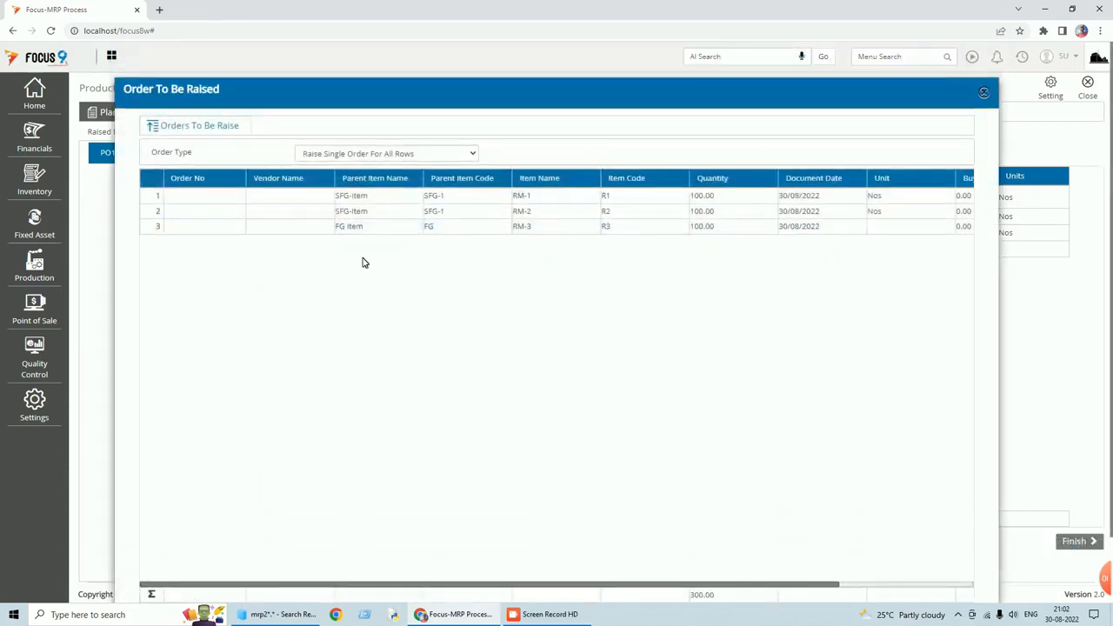
Raise the indent as a single order for all rows, finish the MRP processing, and close the MRP Process.
drag(758, 588, 908, 589)
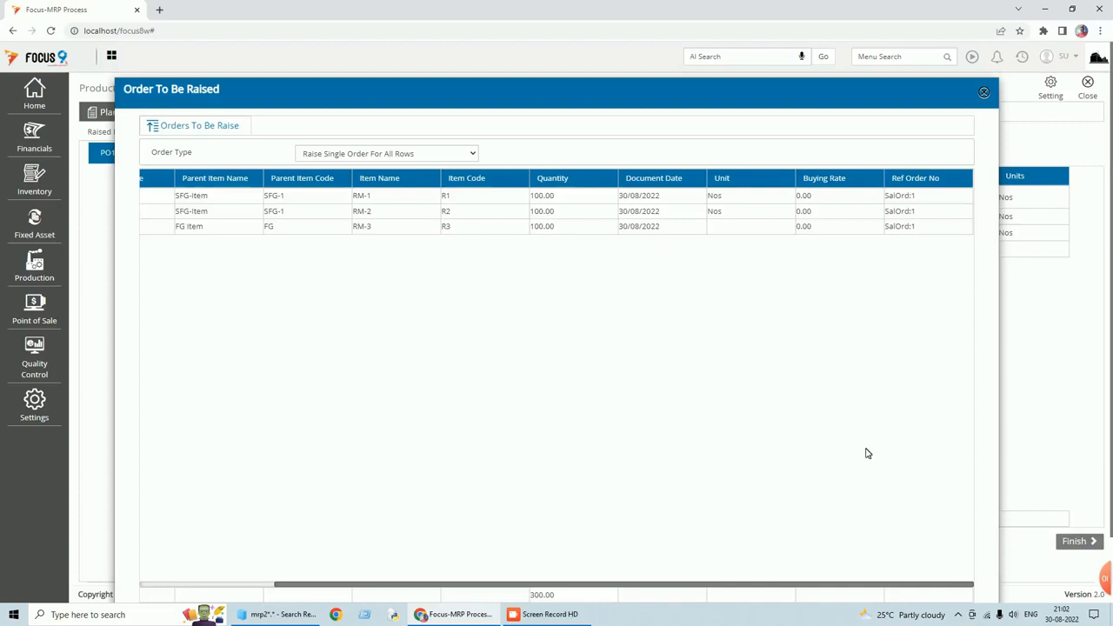
scroll(874, 425, down, 2)
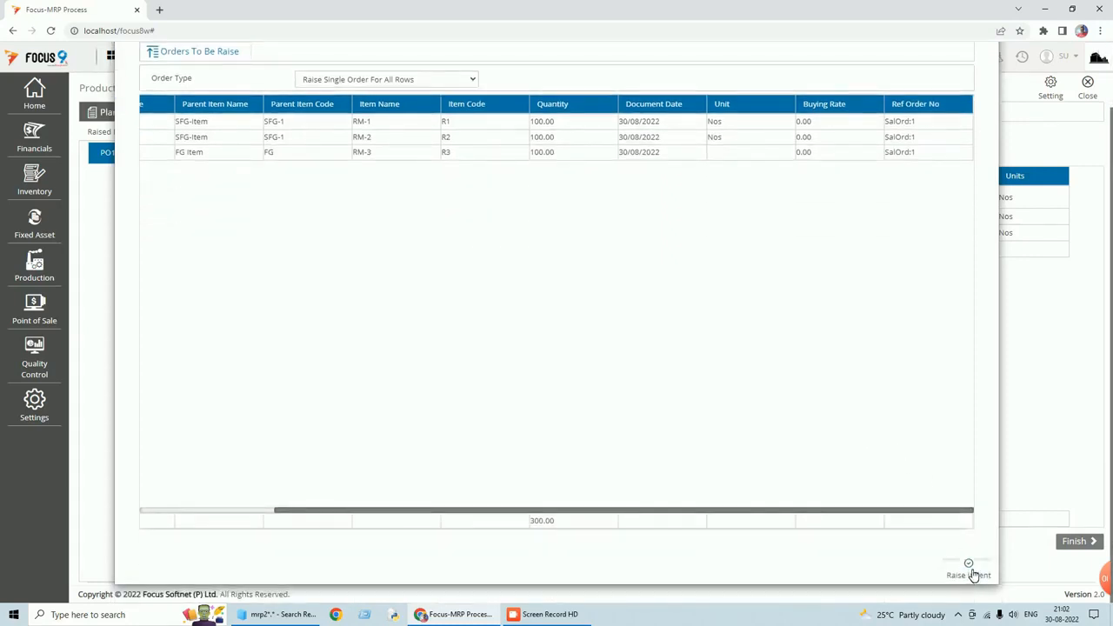
click(974, 576)
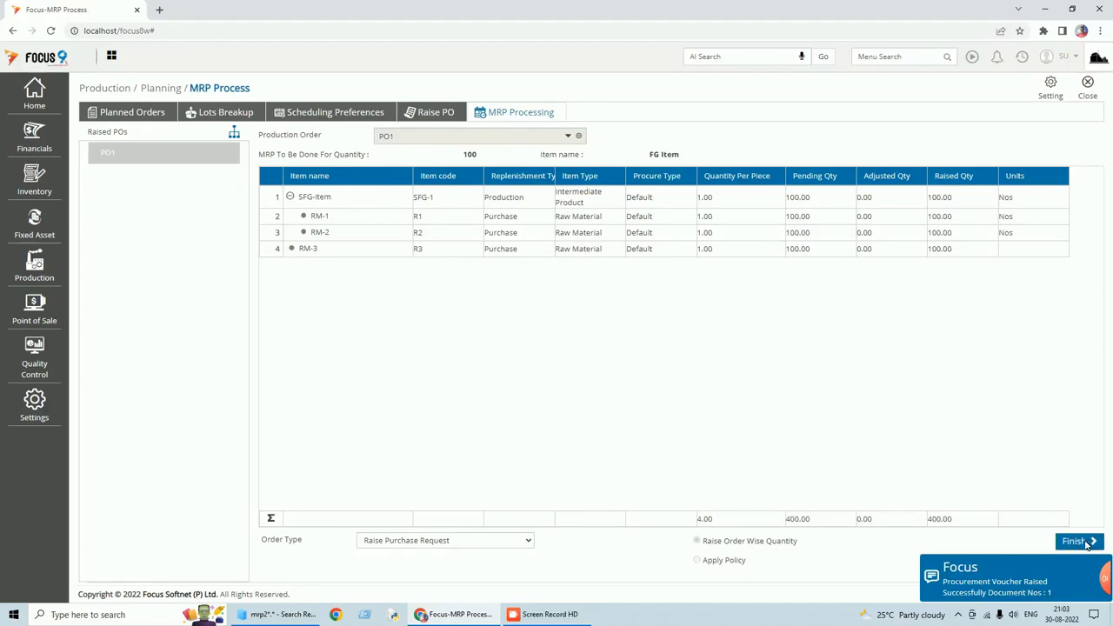
click(1086, 543)
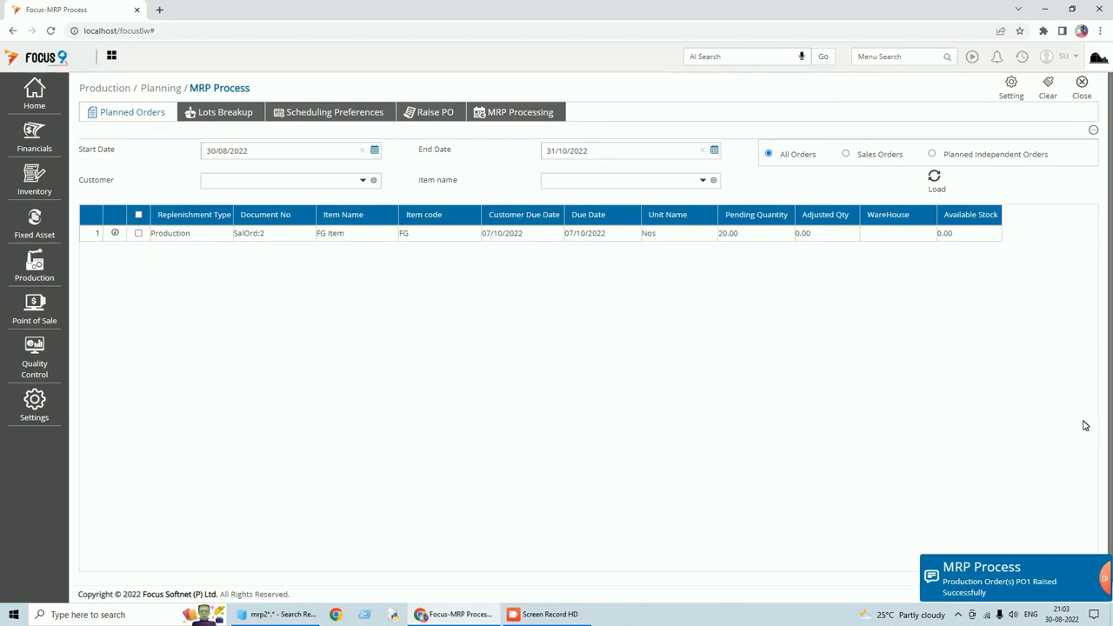
click(1082, 89)
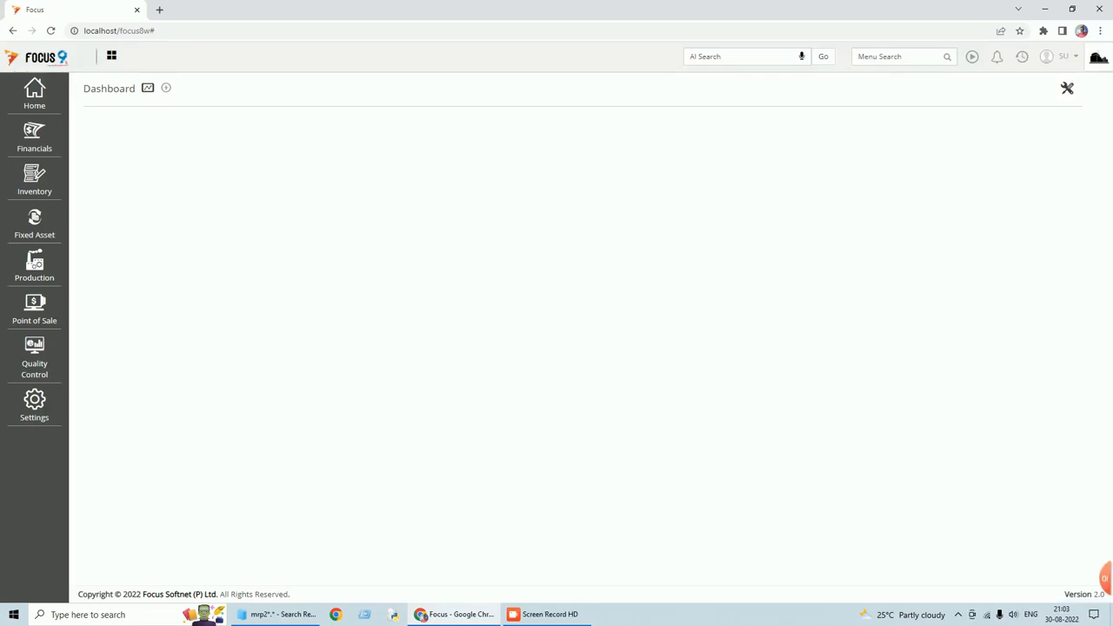
click(899, 57)
text(purchase re)
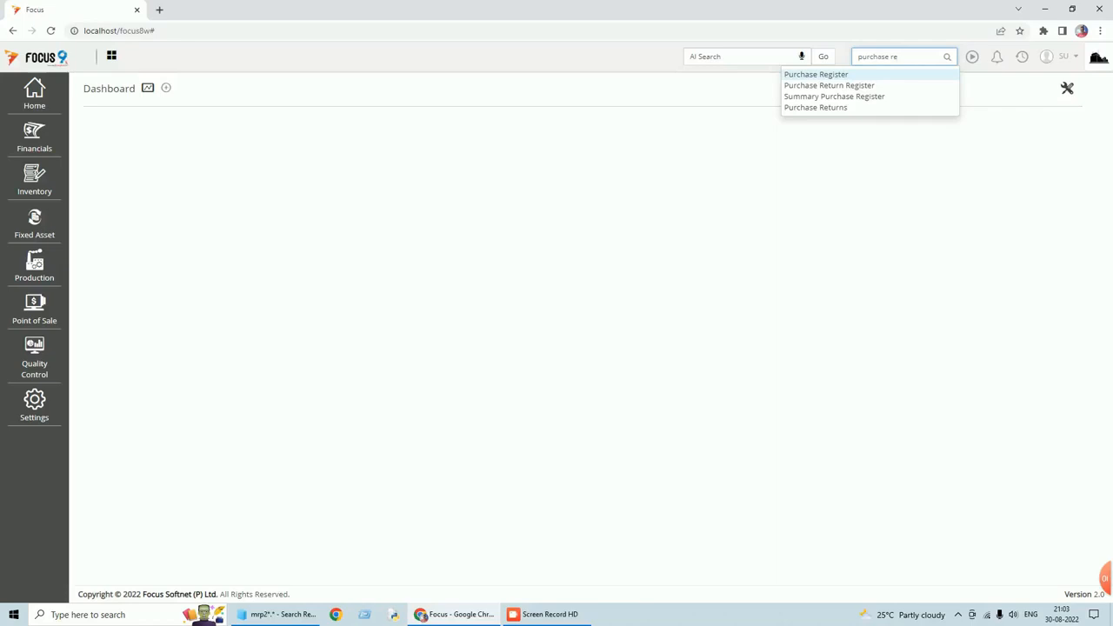
key(BackSpace)
key(BackSpace)
key(BackSpace)
key(BackSpace)
key(BackSpace)
key(BackSpace)
key(BackSpace)
key(BackSpace)
key(BackSpace)
key(BackSpace)
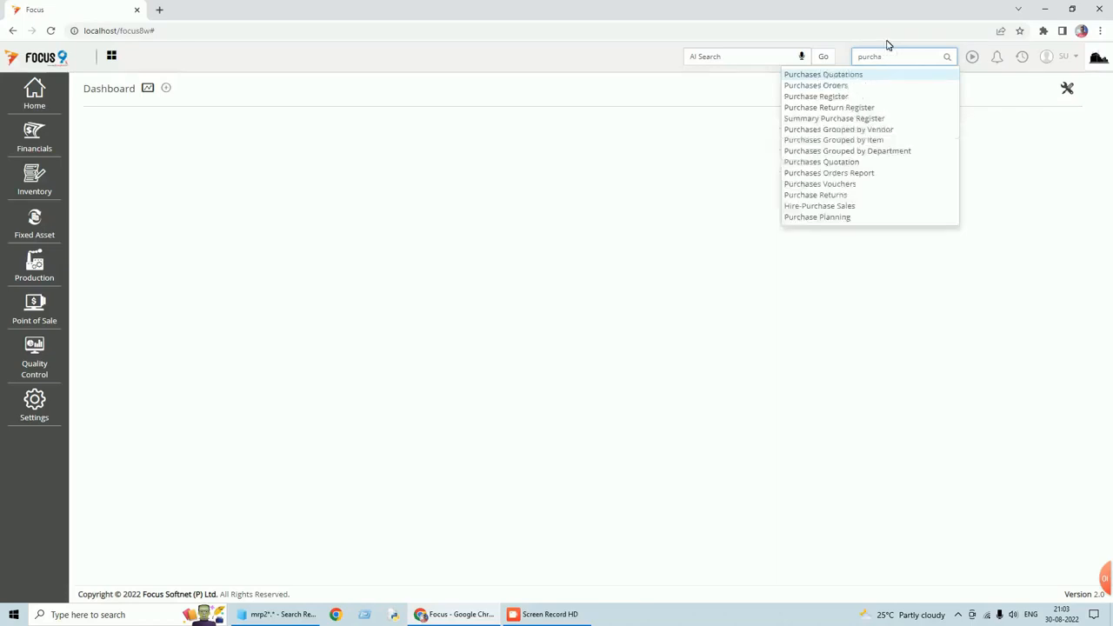
Open Material Requisition, review the raised requisition's items and their production and sales order references, and close it.
text(materi)
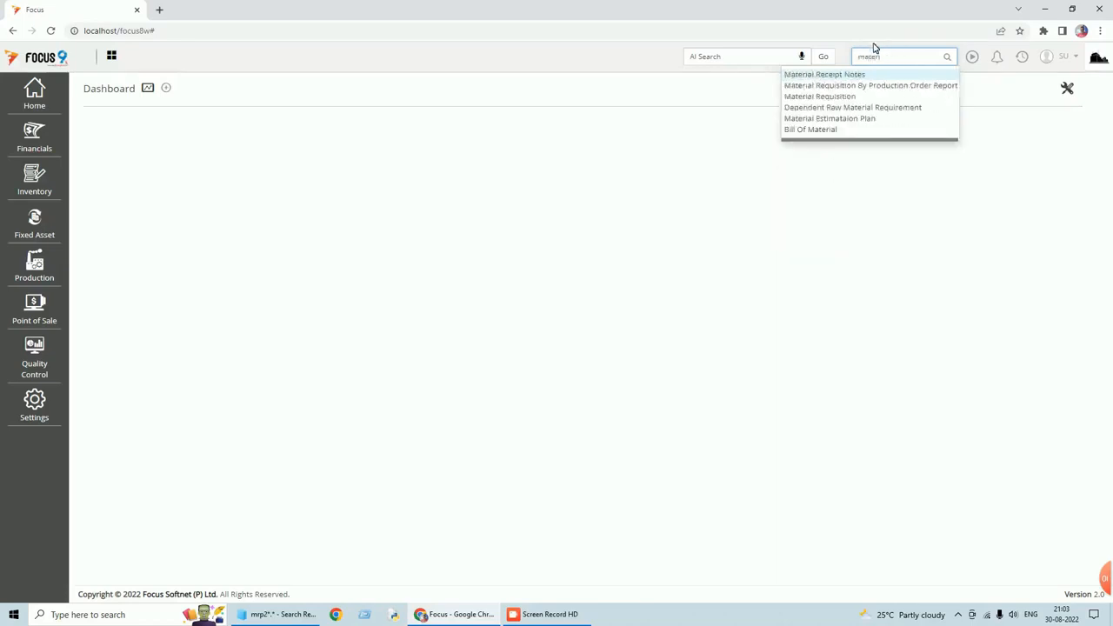
click(791, 97)
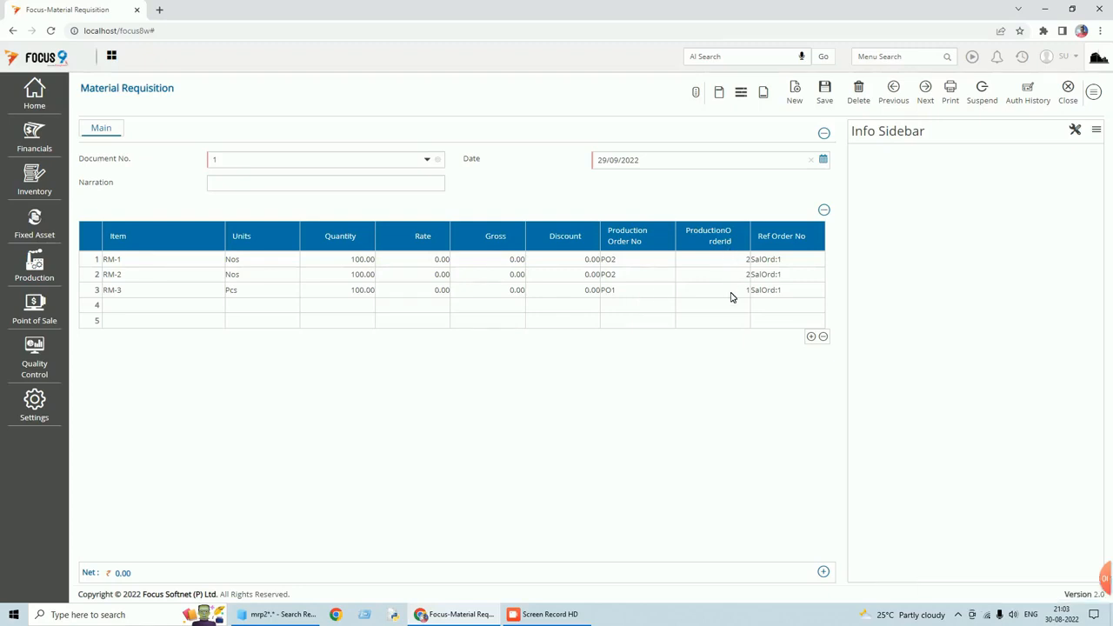
click(1069, 101)
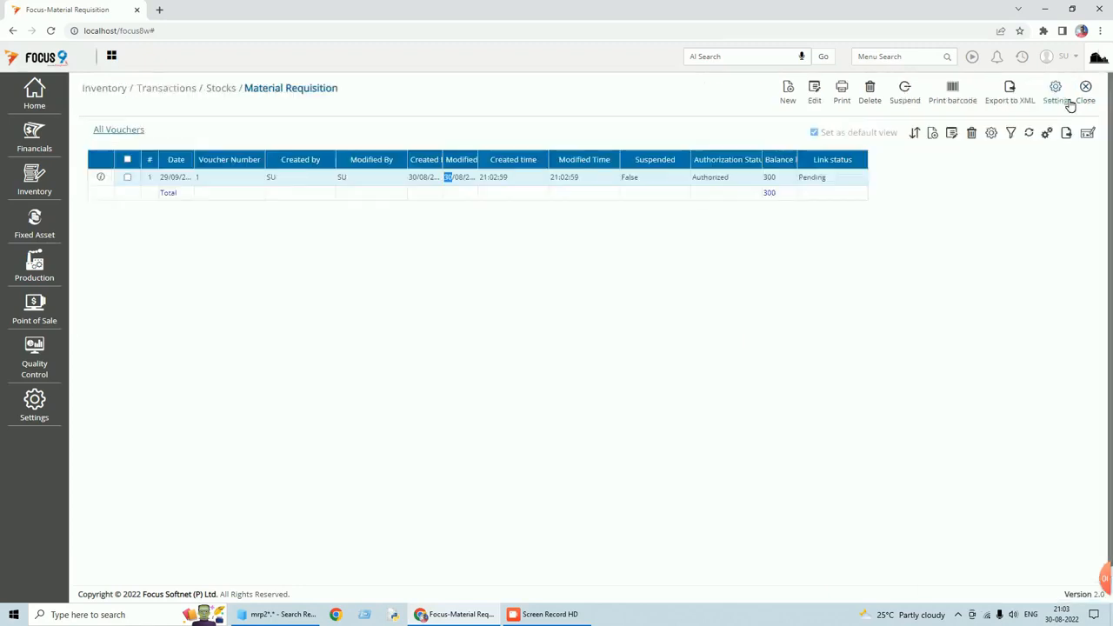
click(1093, 100)
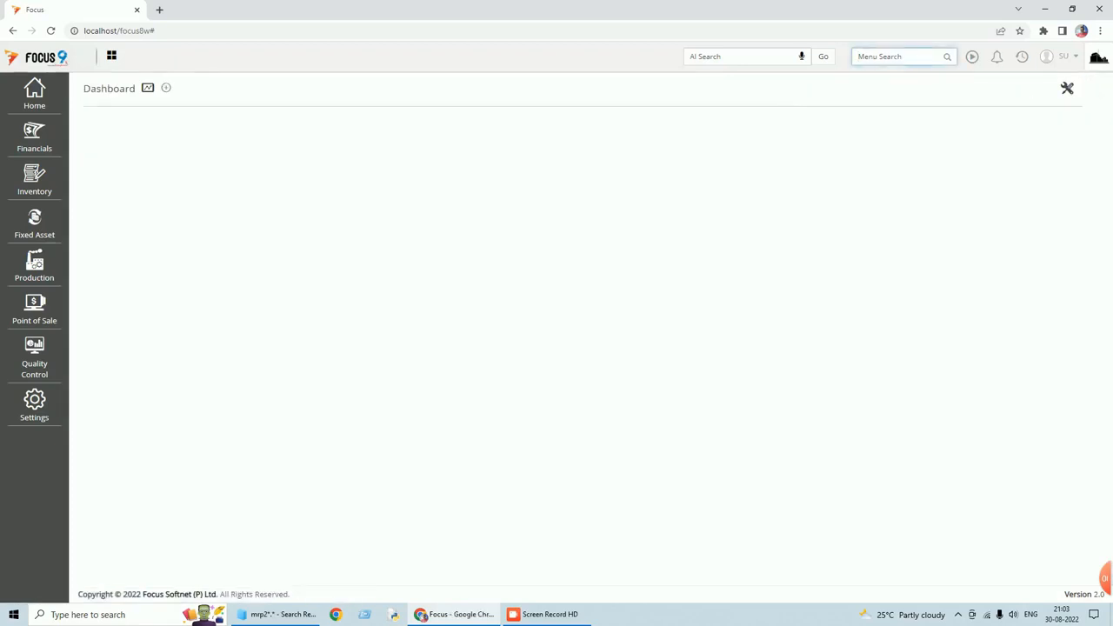
Load the Procurement workflow in Design Workflow, examine its linked documents, and close it.
text(desi)
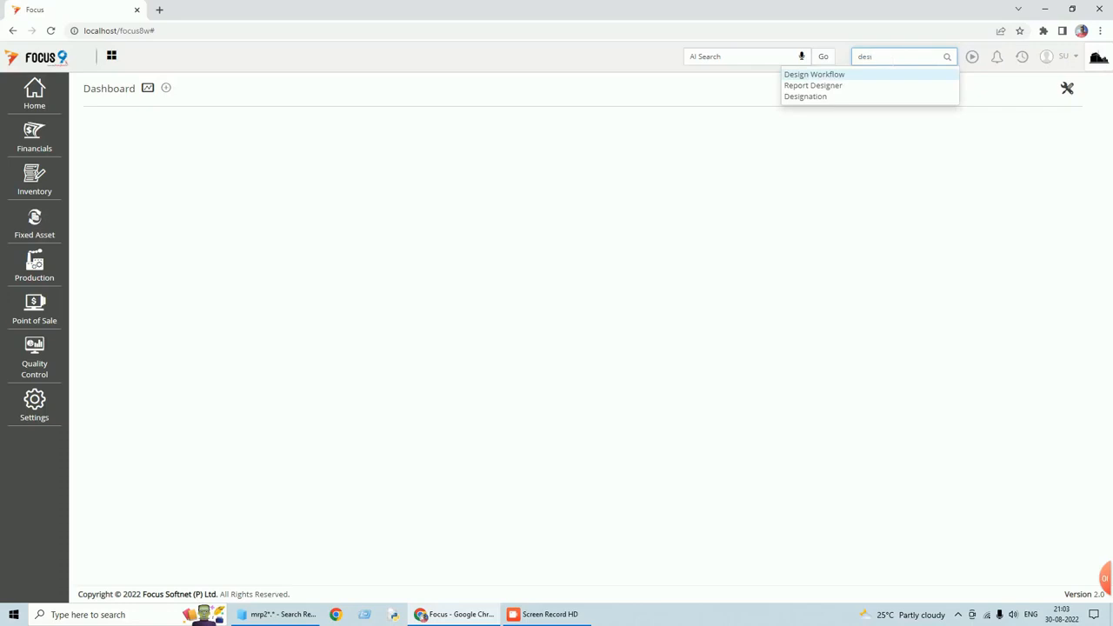
click(826, 75)
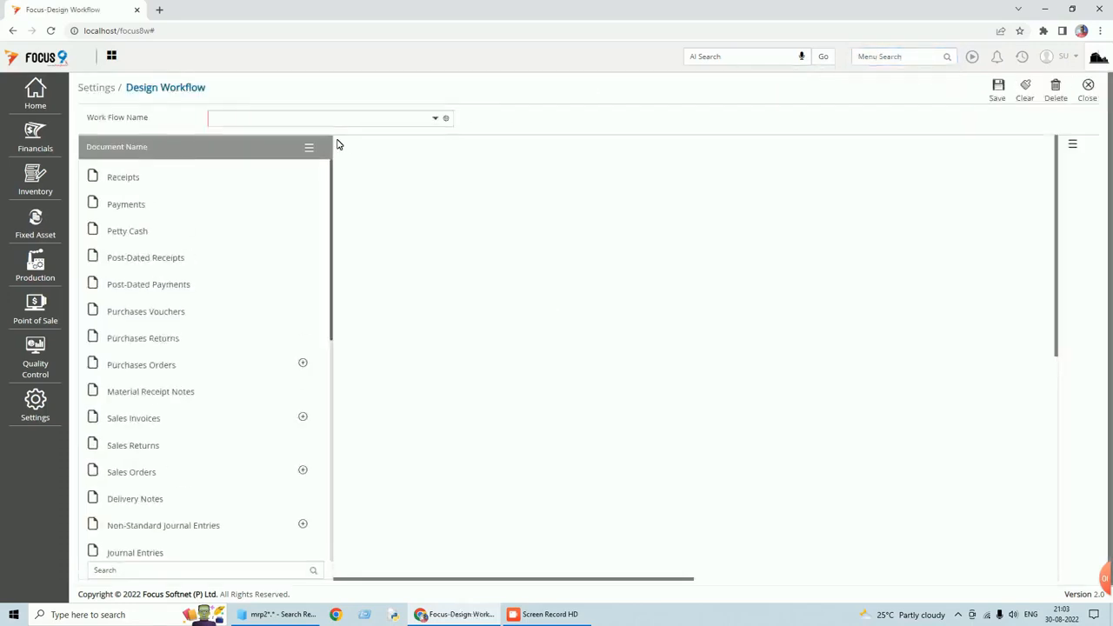
text(pur)
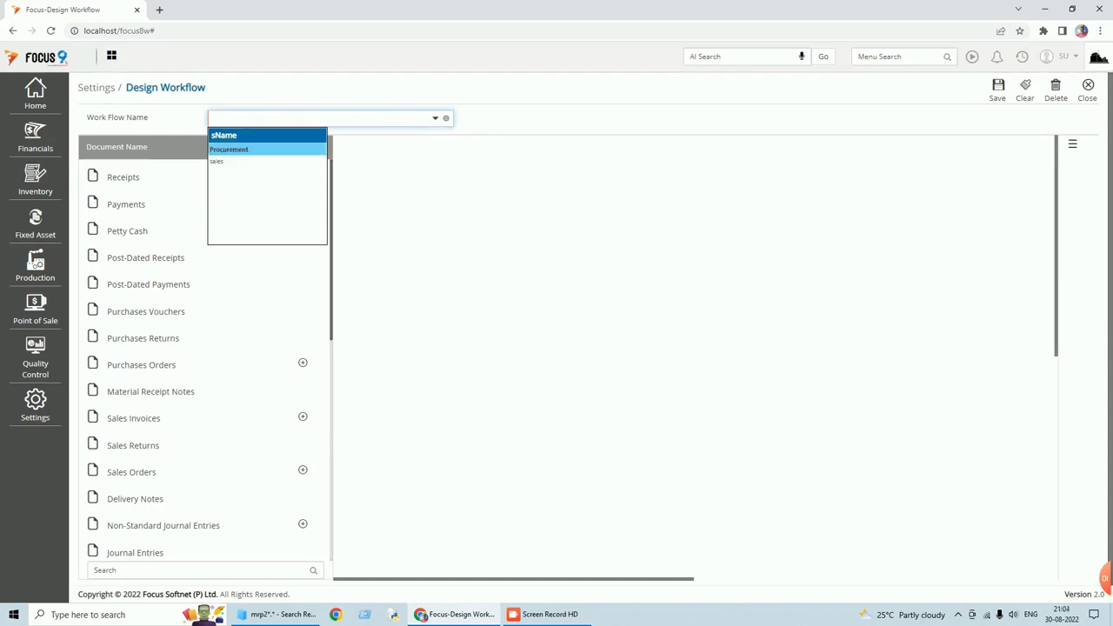
key(Tab)
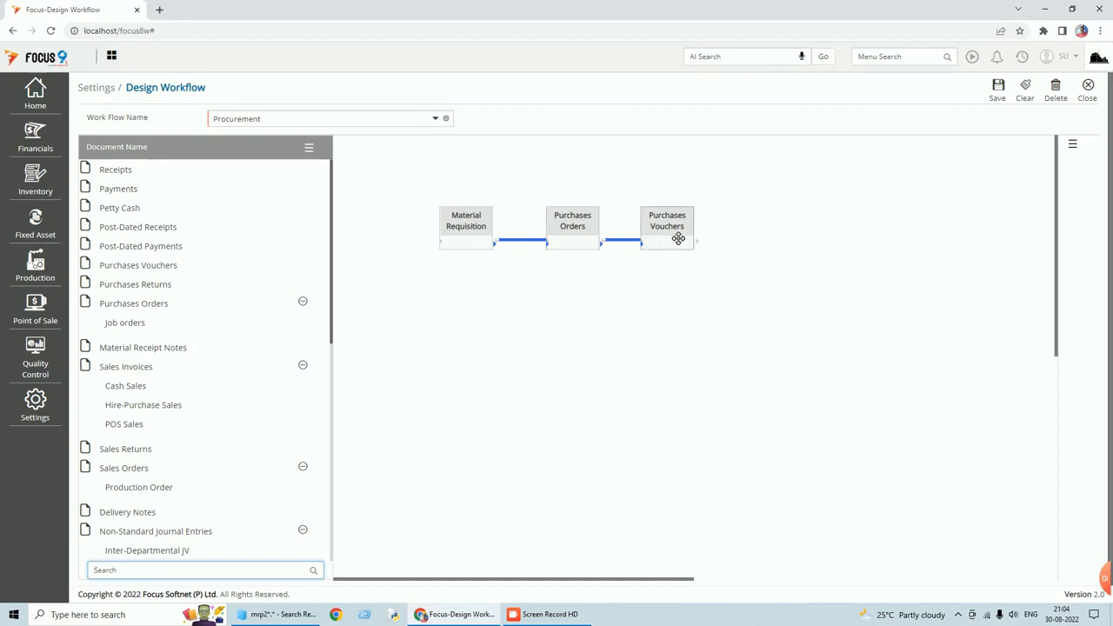
click(1093, 95)
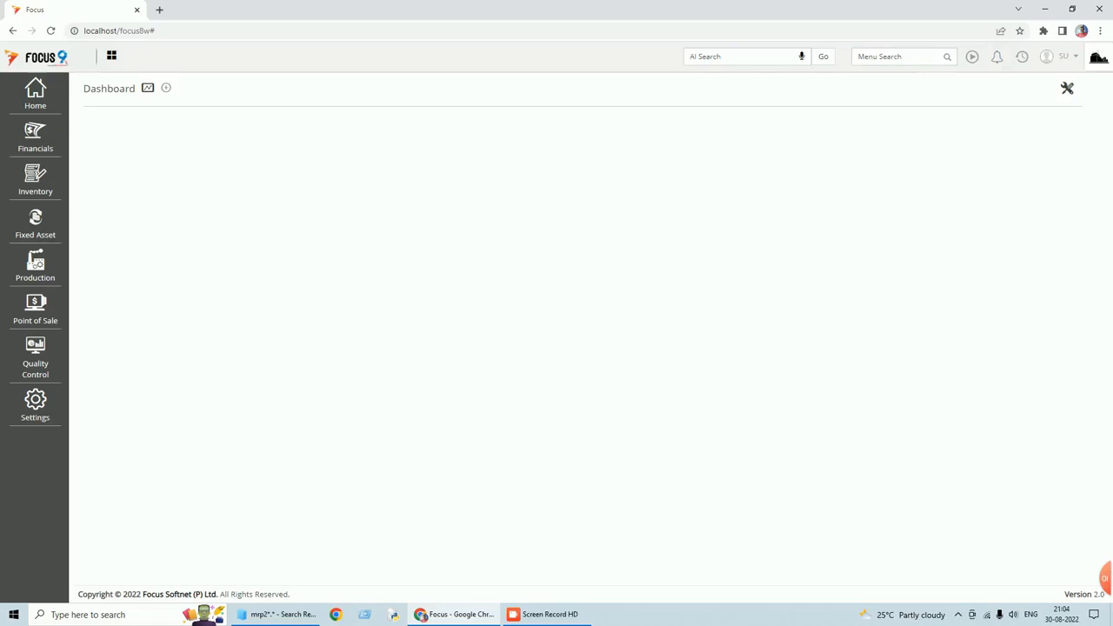
Open Purchases Orders and convert the pending material requisition into a purchase order.
text(purch)
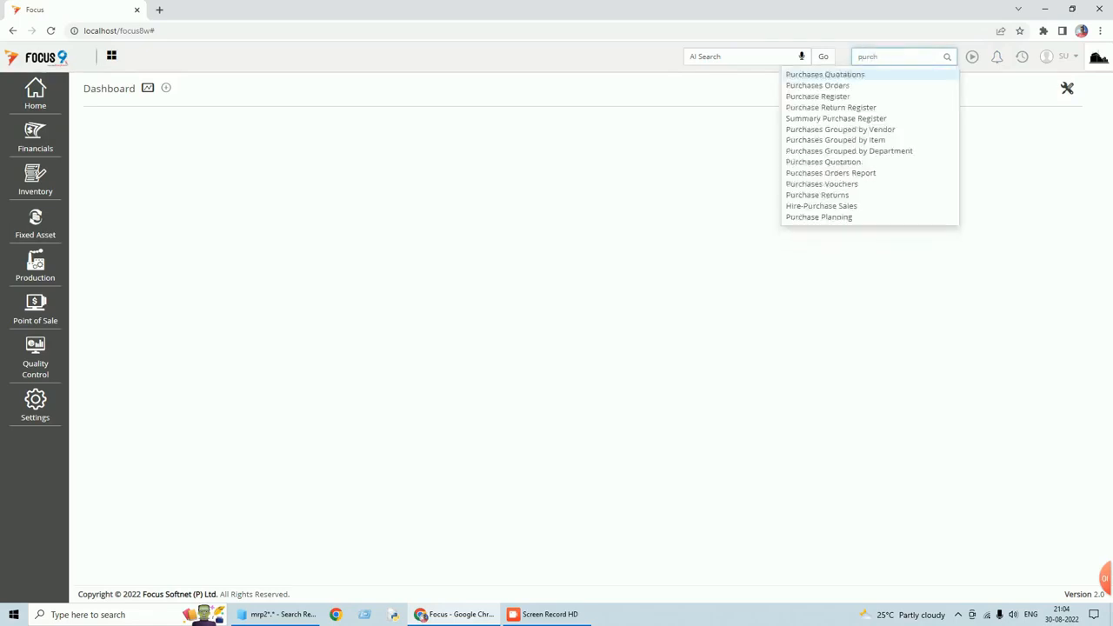
click(818, 86)
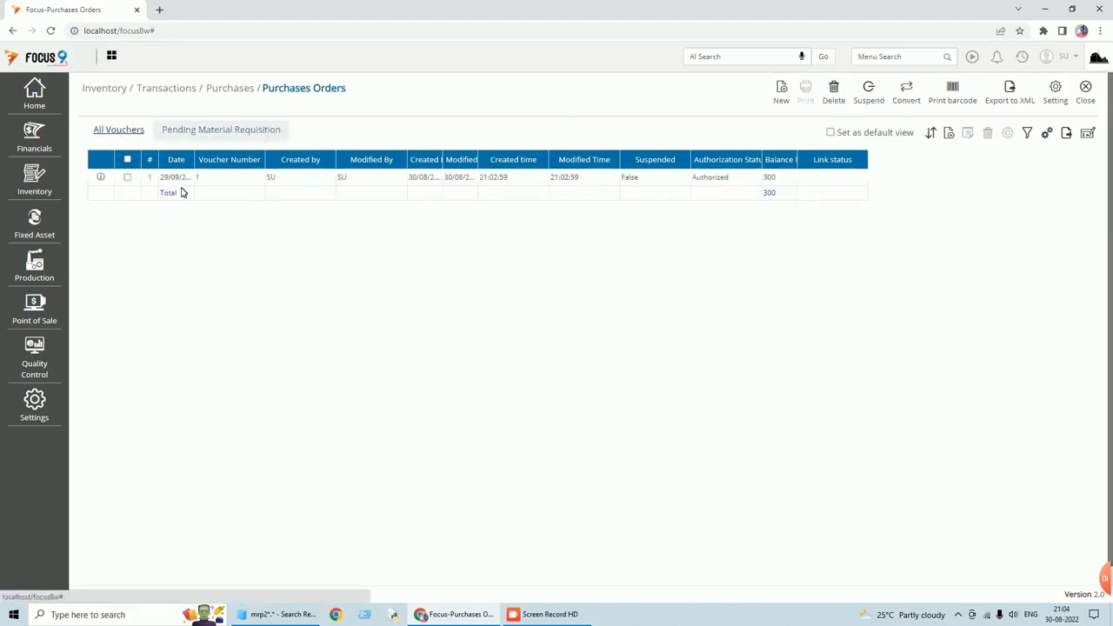
click(127, 177)
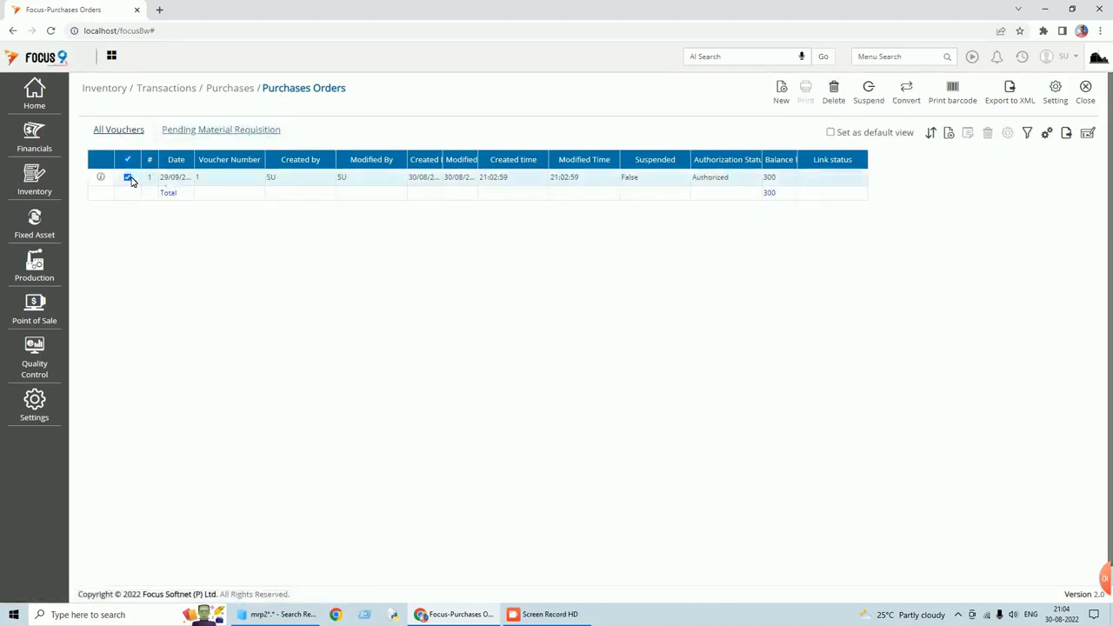
click(906, 100)
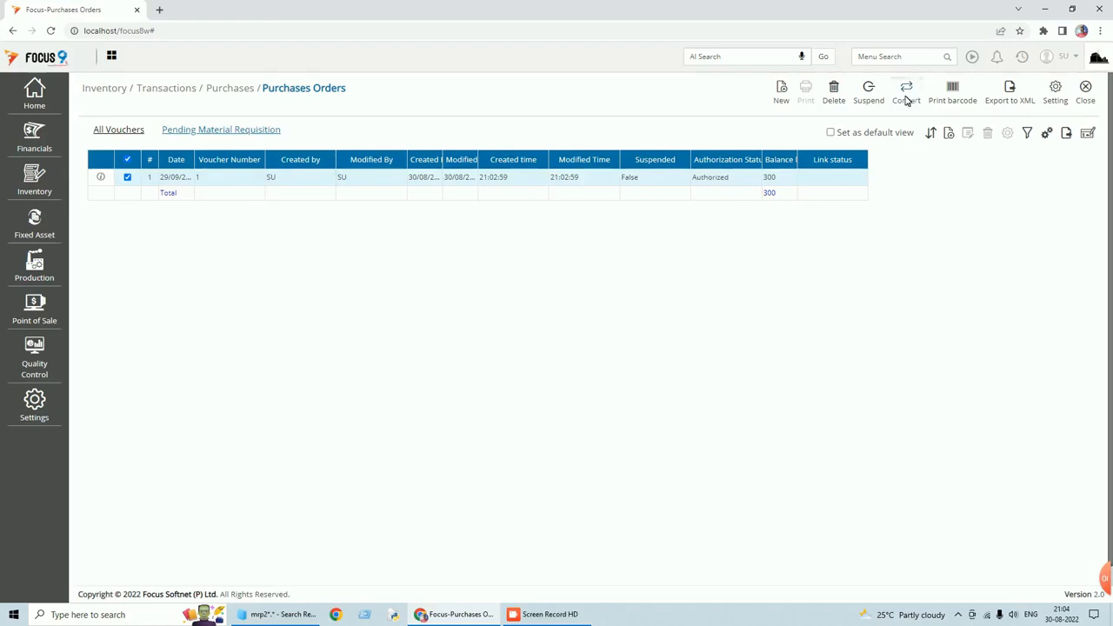
Set the purchase order's vendor account to Vendor A, save the voucher, and close Purchases Orders.
click(382, 179)
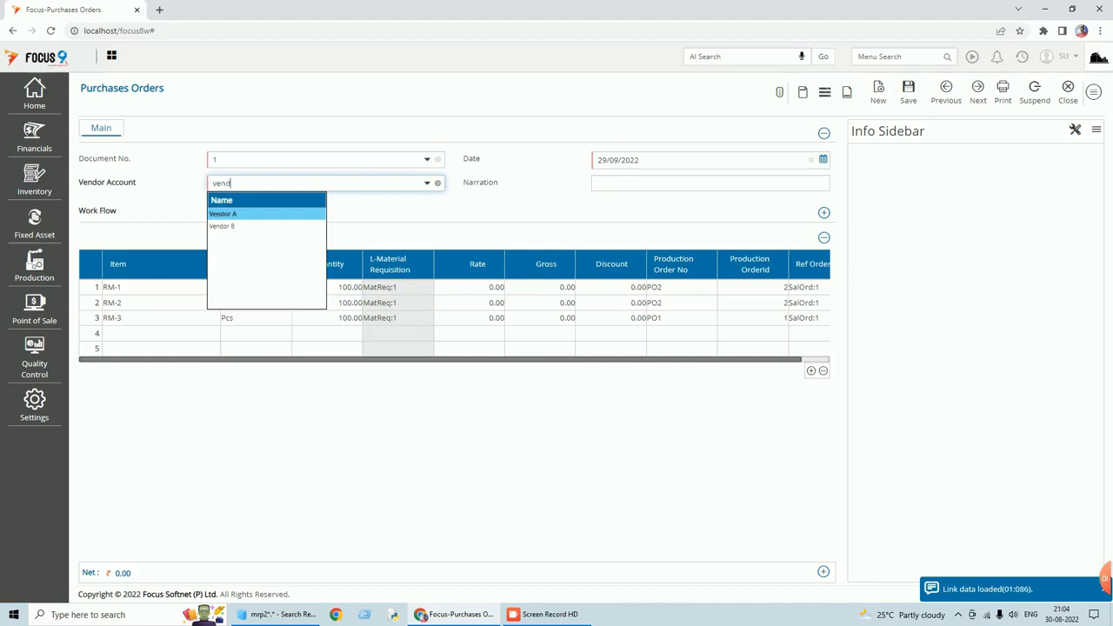
text(vend)
key(Tab)
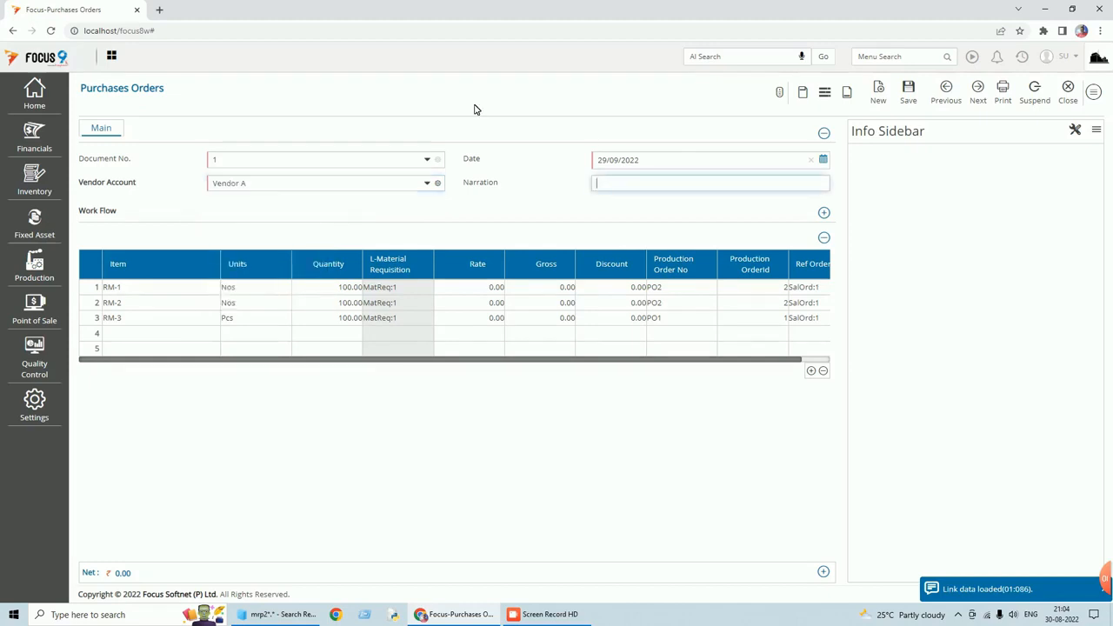
click(907, 89)
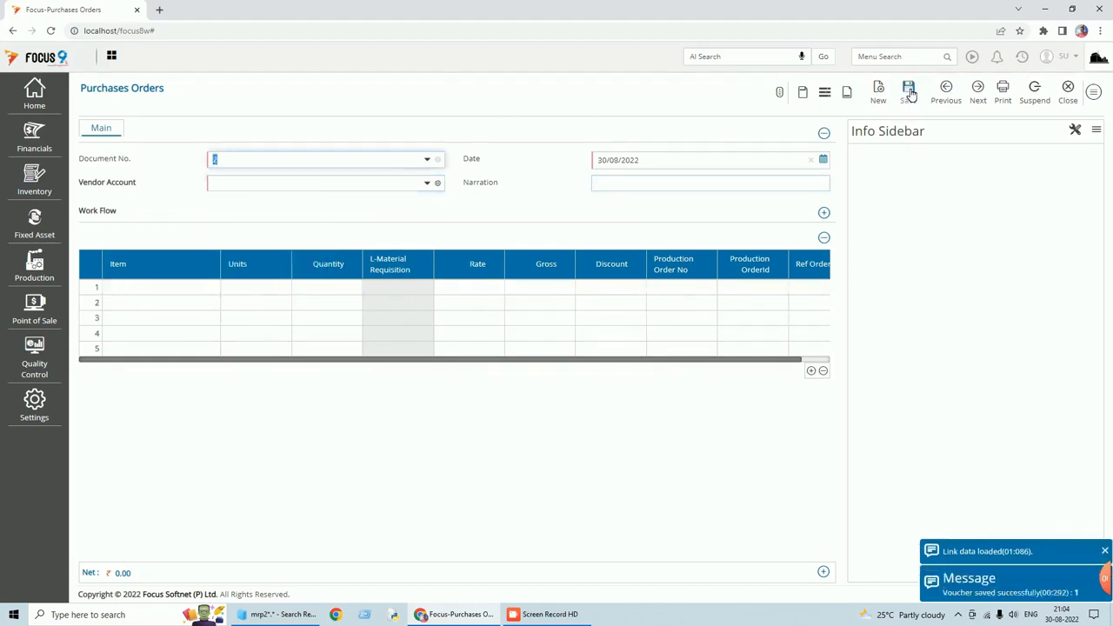
click(1075, 96)
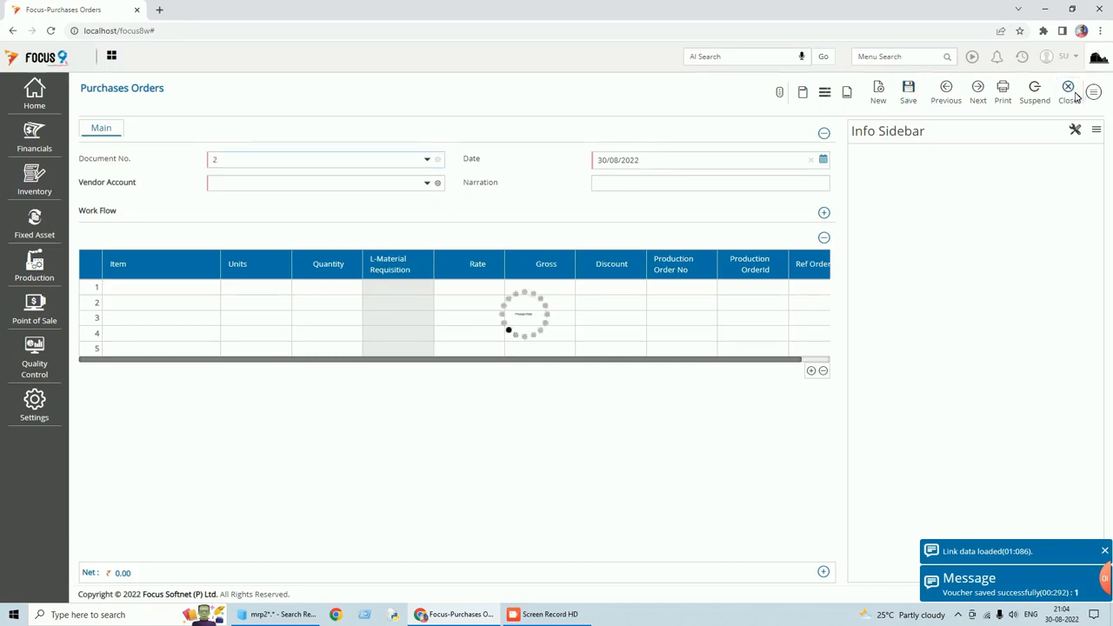
click(1084, 94)
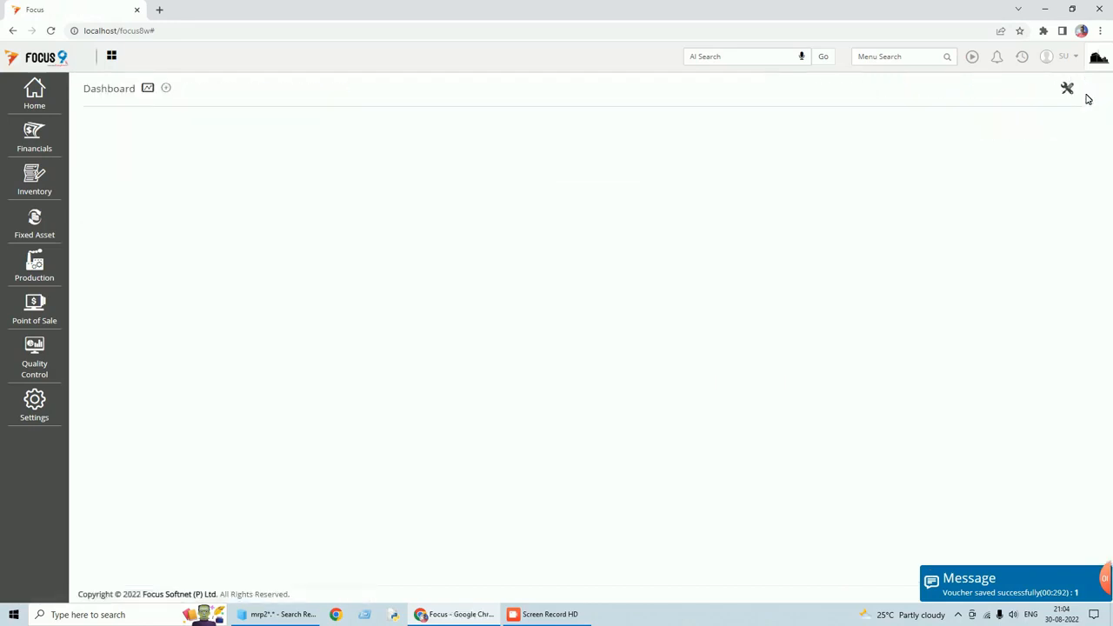
Open Purchases Vouchers and convert the pending purchase order into a purchase voucher.
click(900, 56)
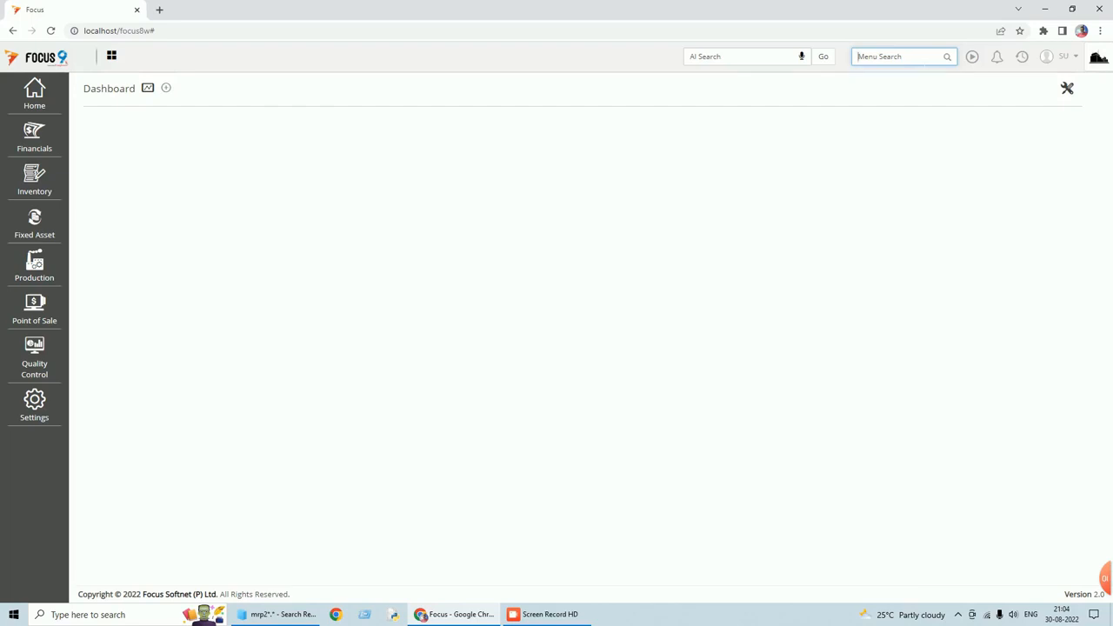
text(purch)
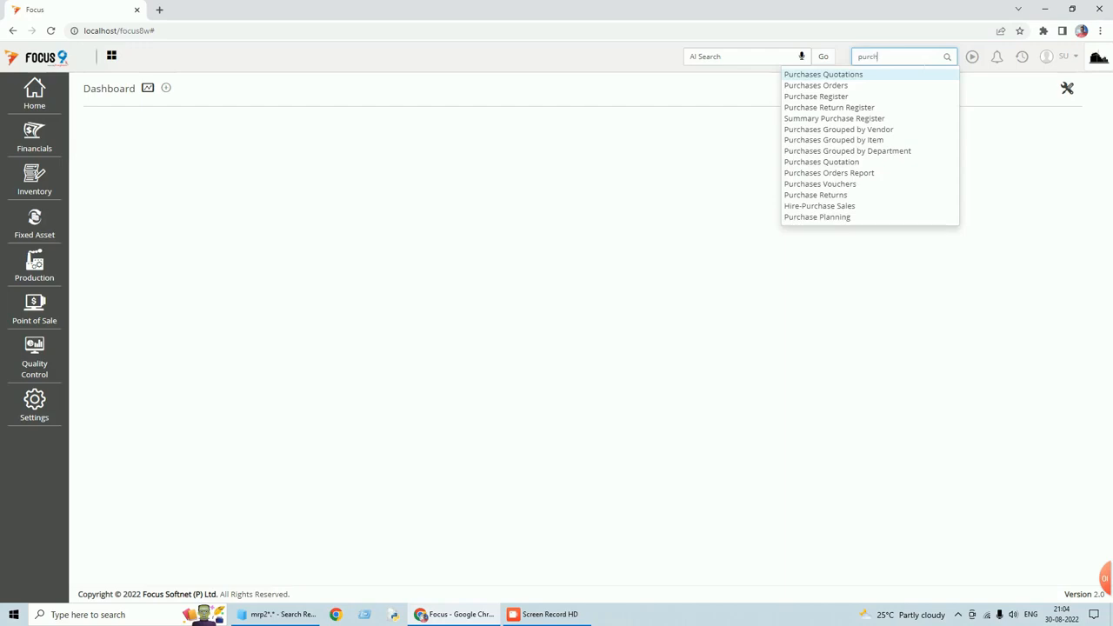
text(ase s)
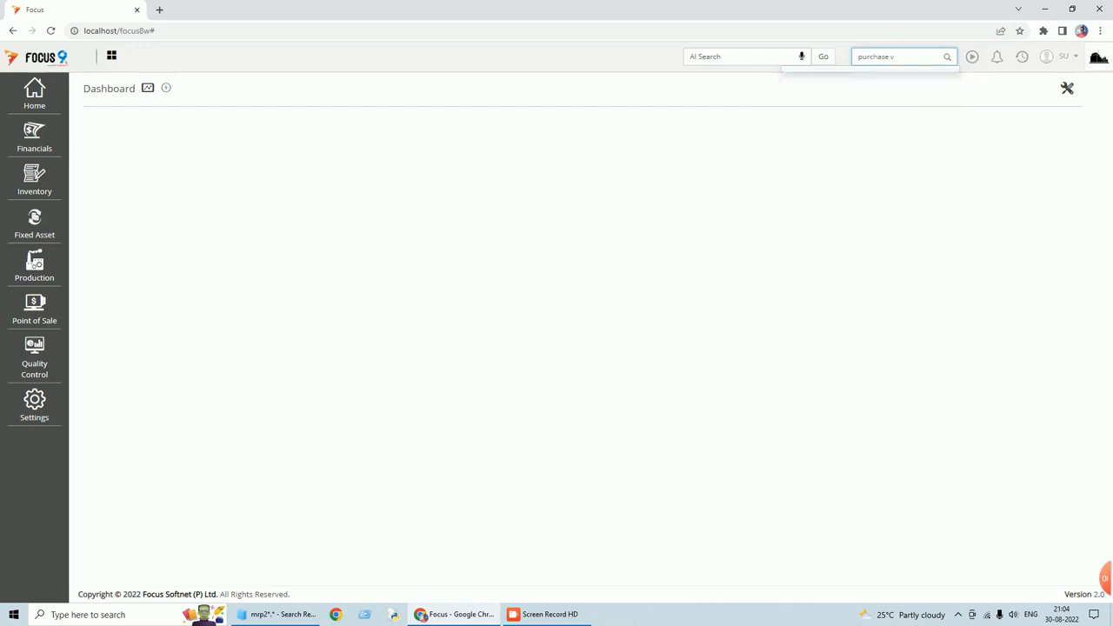
key(BackSpace)
key(BackSpace)
text(s)
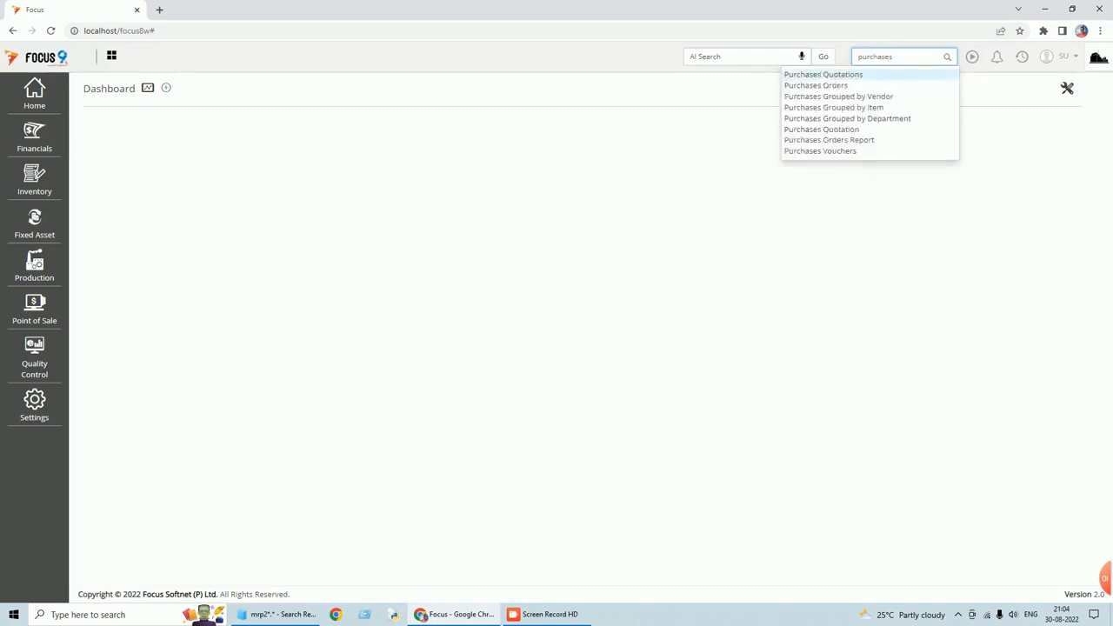
click(835, 150)
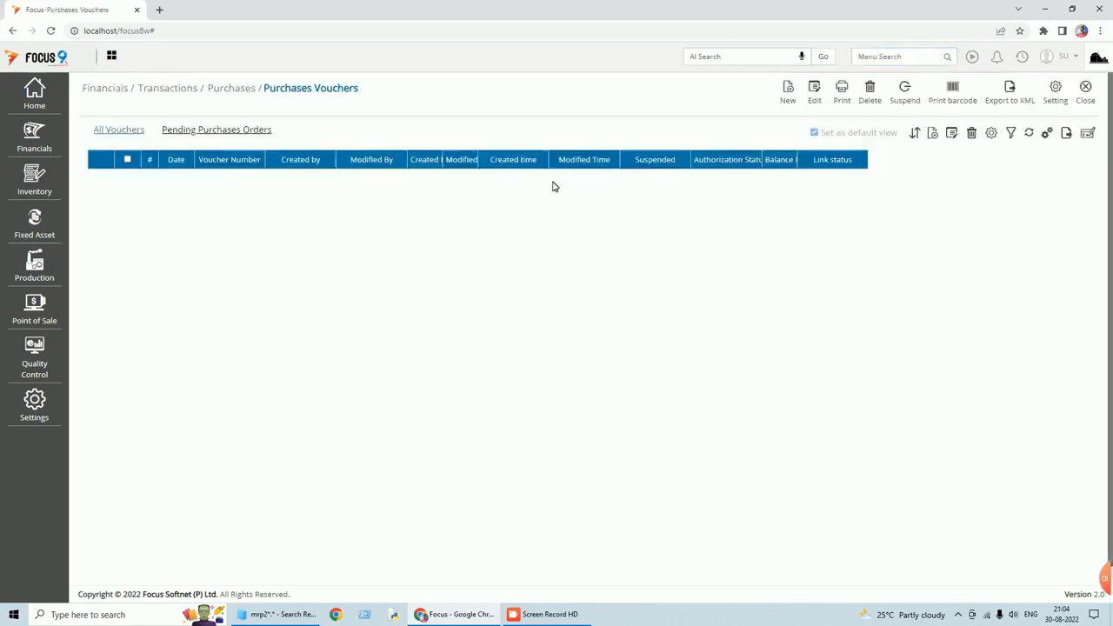
click(266, 136)
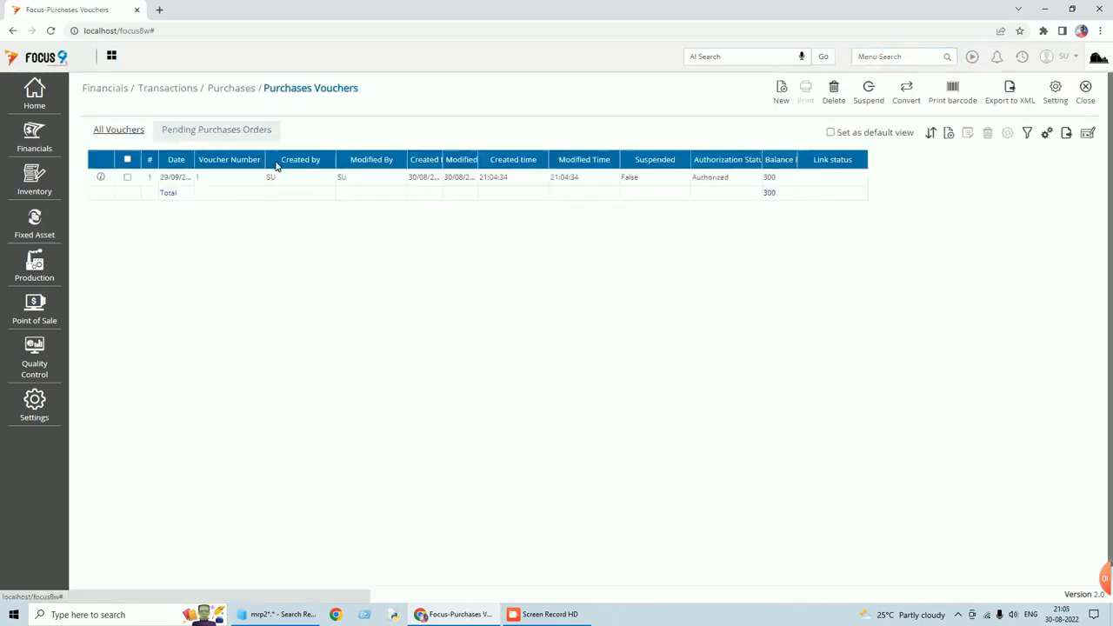
click(127, 177)
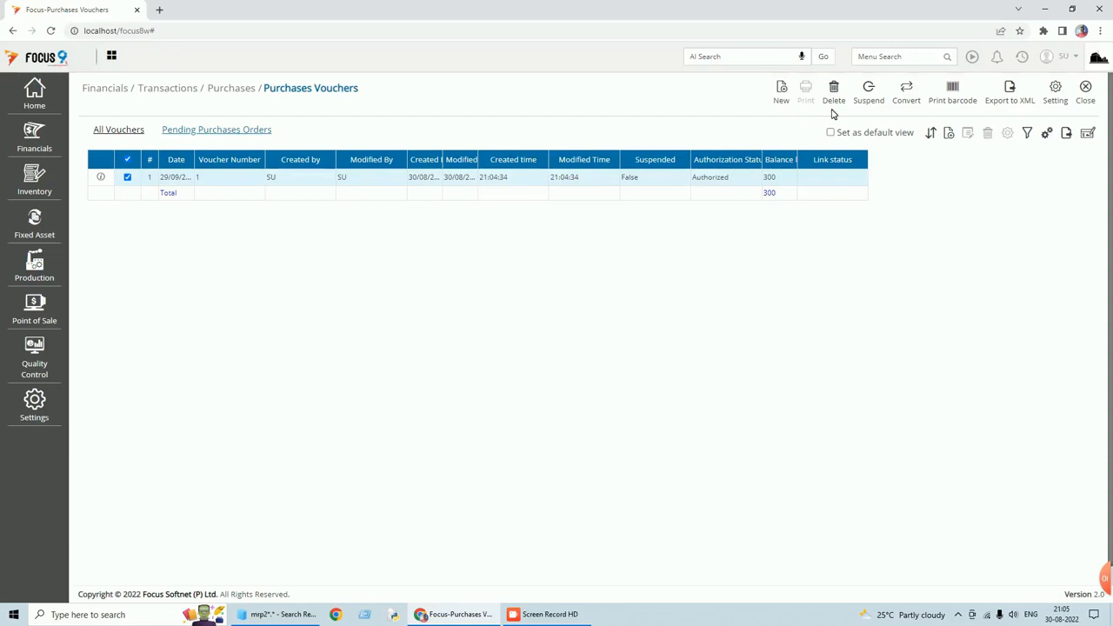
click(902, 94)
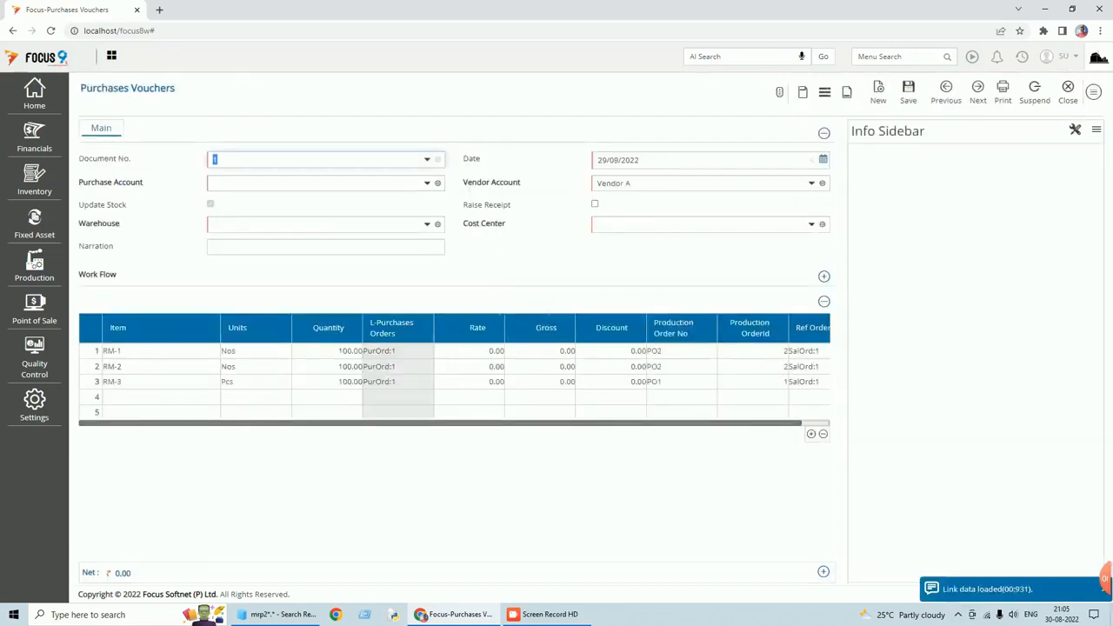
Set the voucher's purchase account to Purchase, warehouse to Main Stores and cost center to test.
click(321, 180)
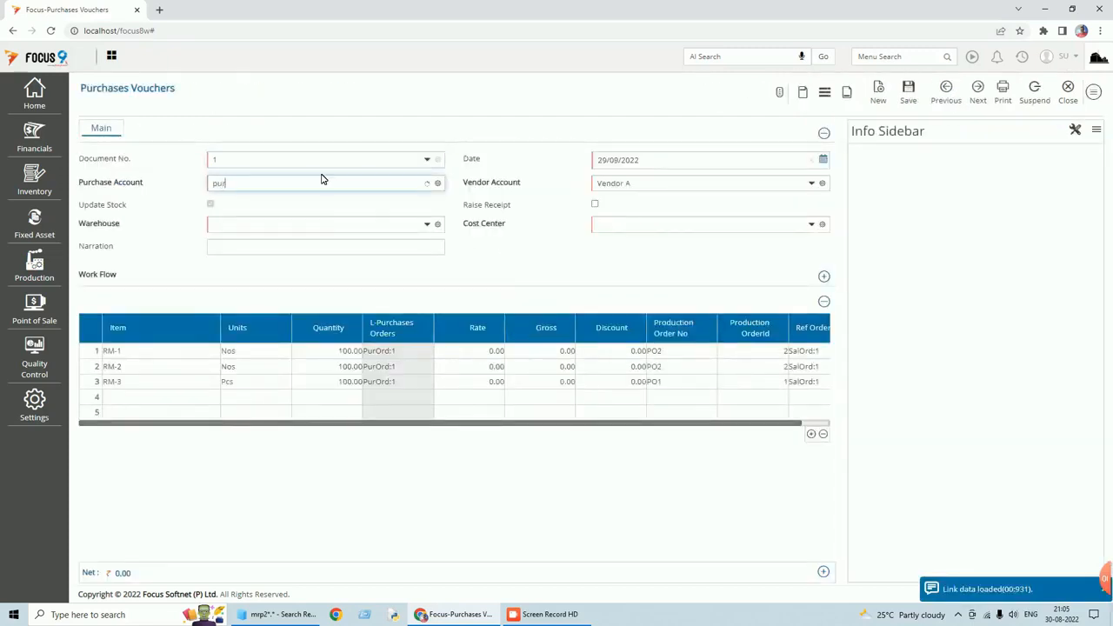
key(Return)
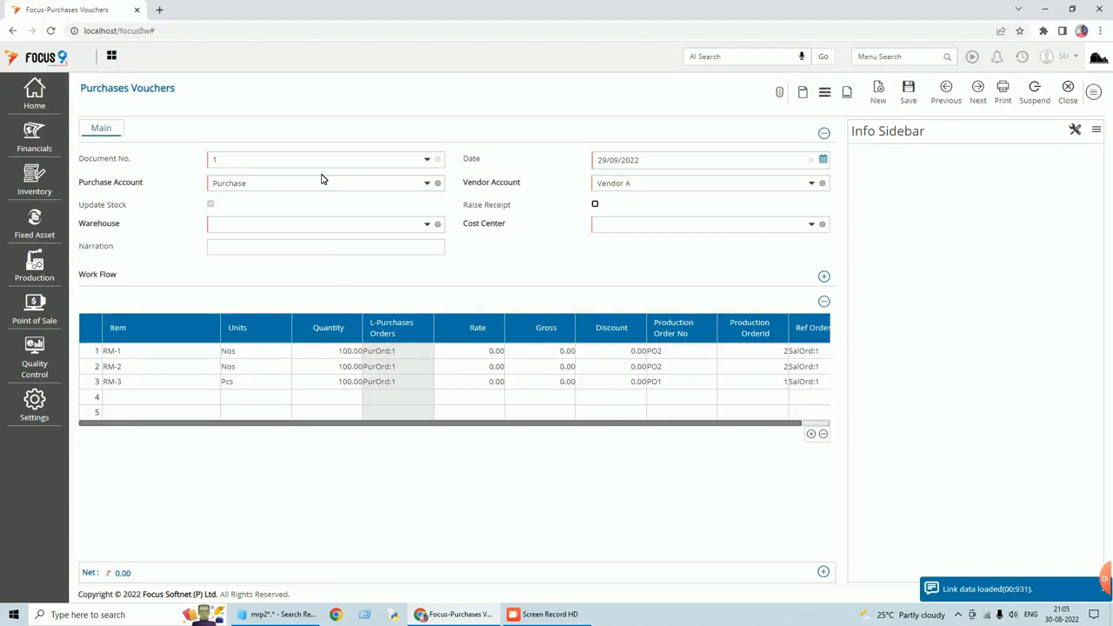
key(Tab)
text(m)
key(Return)
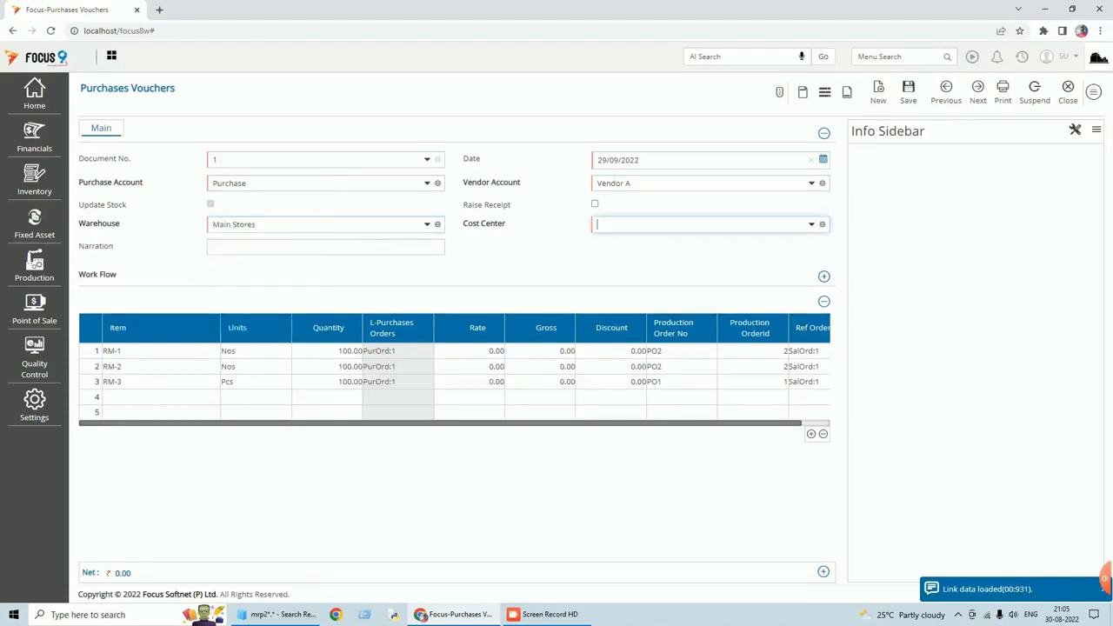
key(Return)
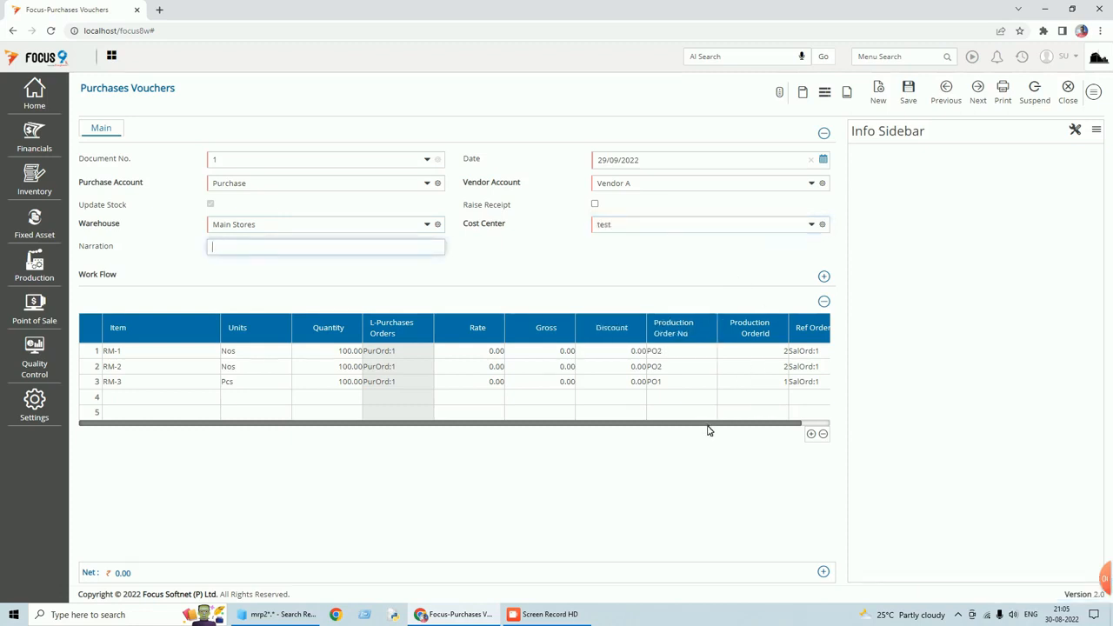
Enter rates of 35 for RM-1, 40 for RM-2 and 45 for RM-3 in the voucher.
click(808, 426)
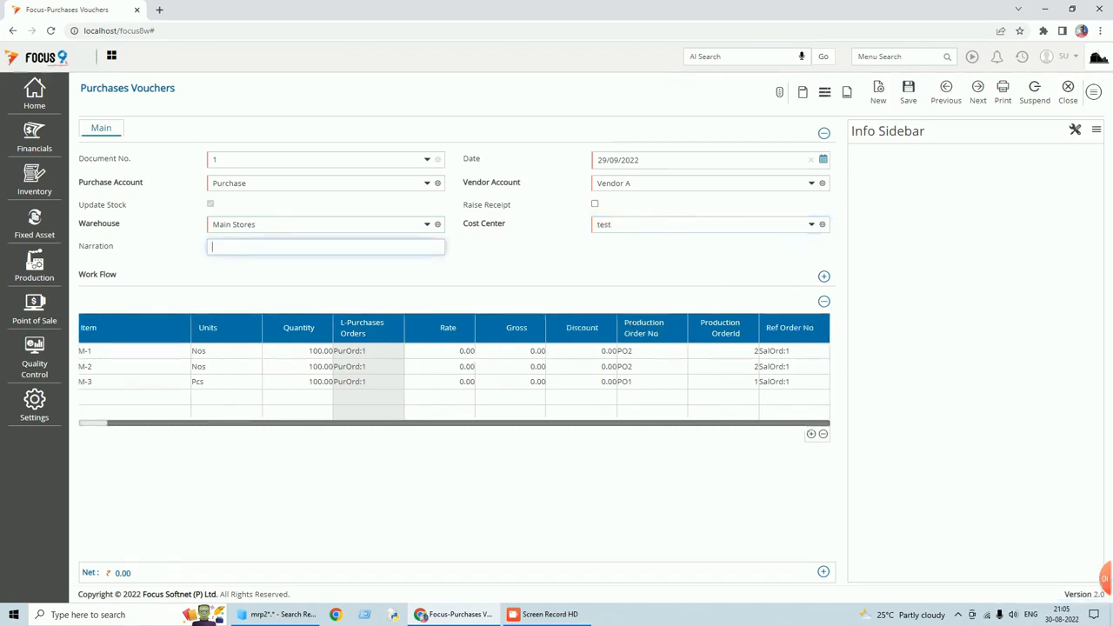
click(450, 351)
text(35)
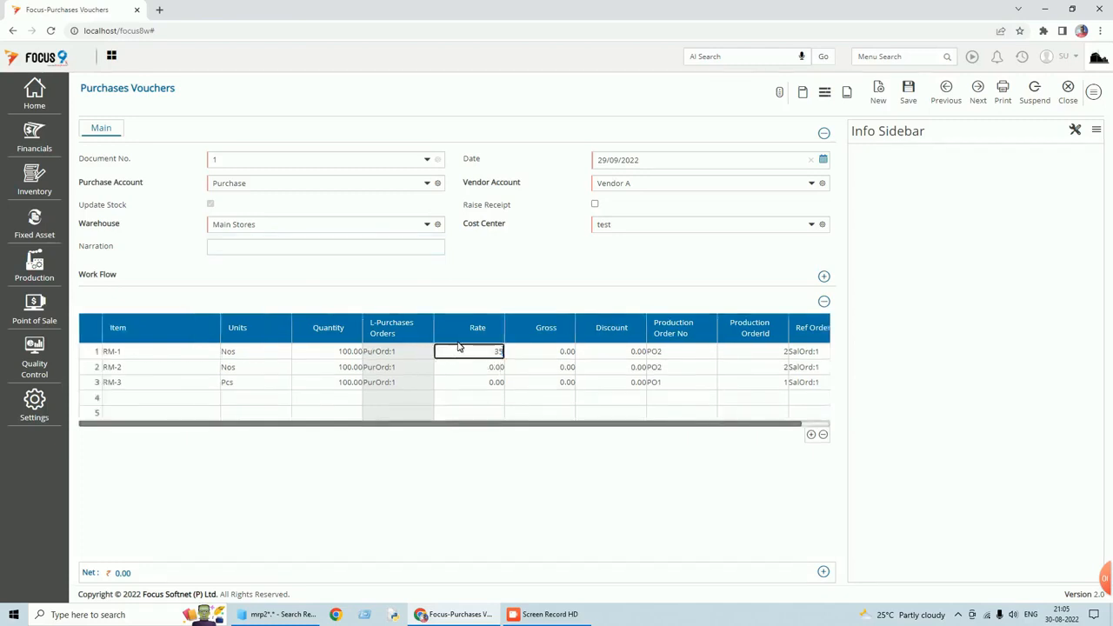
key(Down)
text(40)
click(494, 383)
text(40)
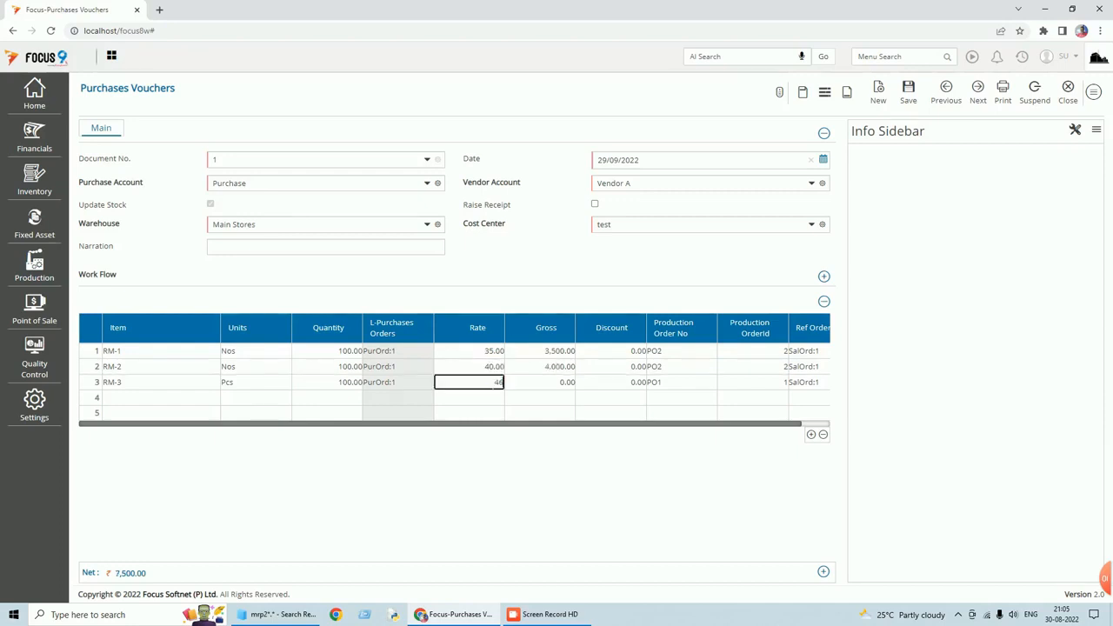
key(Tab)
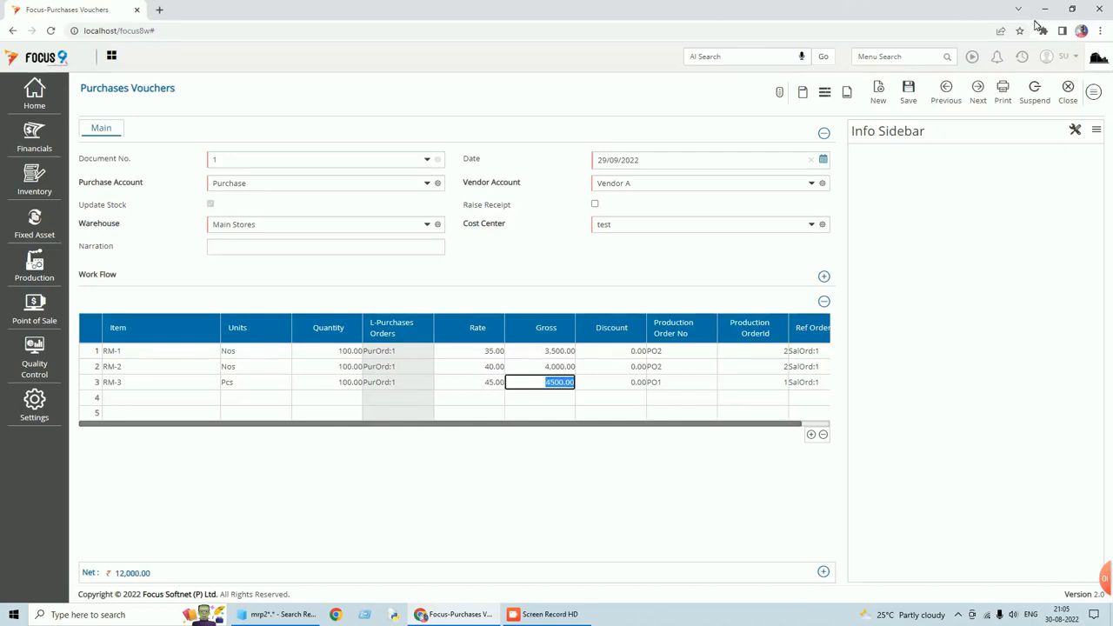
Save the purchase voucher, accepting its bill reference, and close Purchases Vouchers.
click(908, 94)
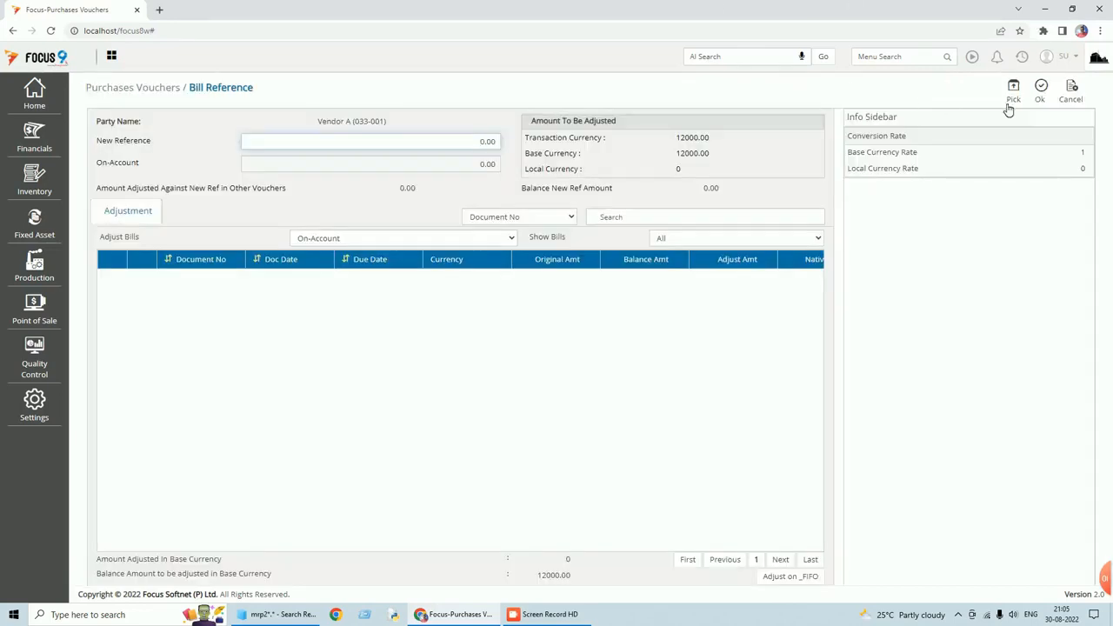
click(1042, 89)
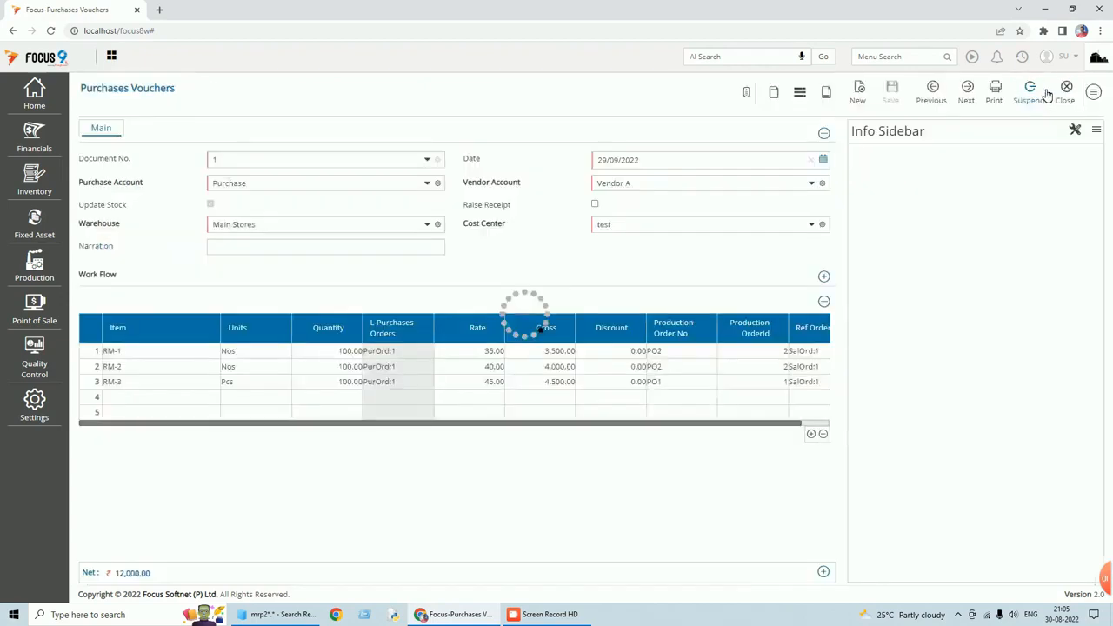
click(1076, 96)
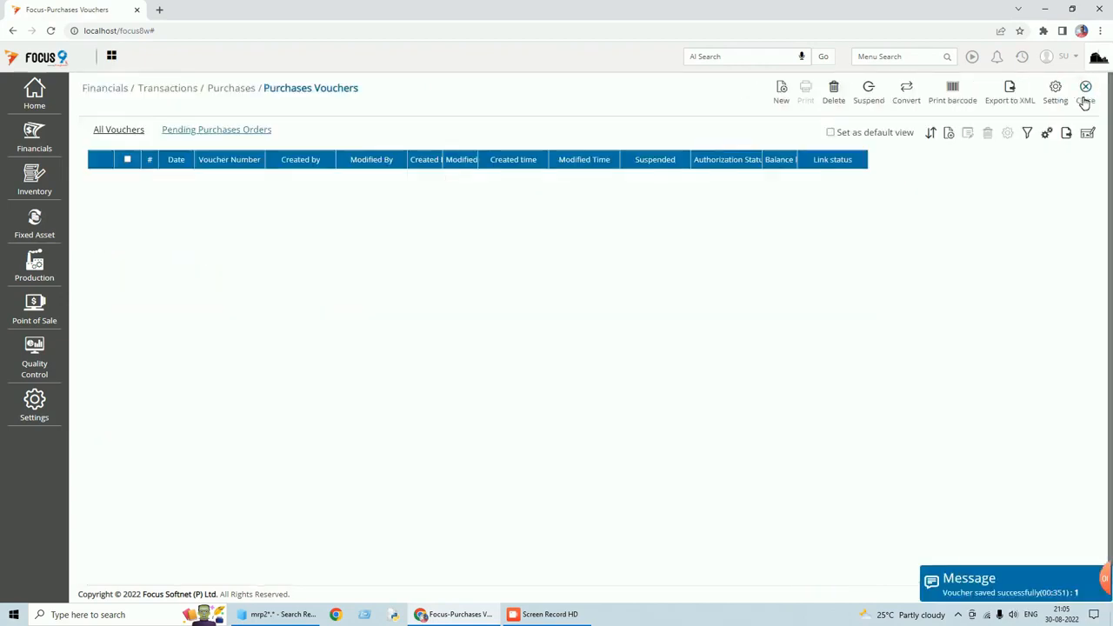
click(1083, 95)
Run the Stock Ledger report for all items with the As on date option, and close it.
click(895, 56)
text(s)
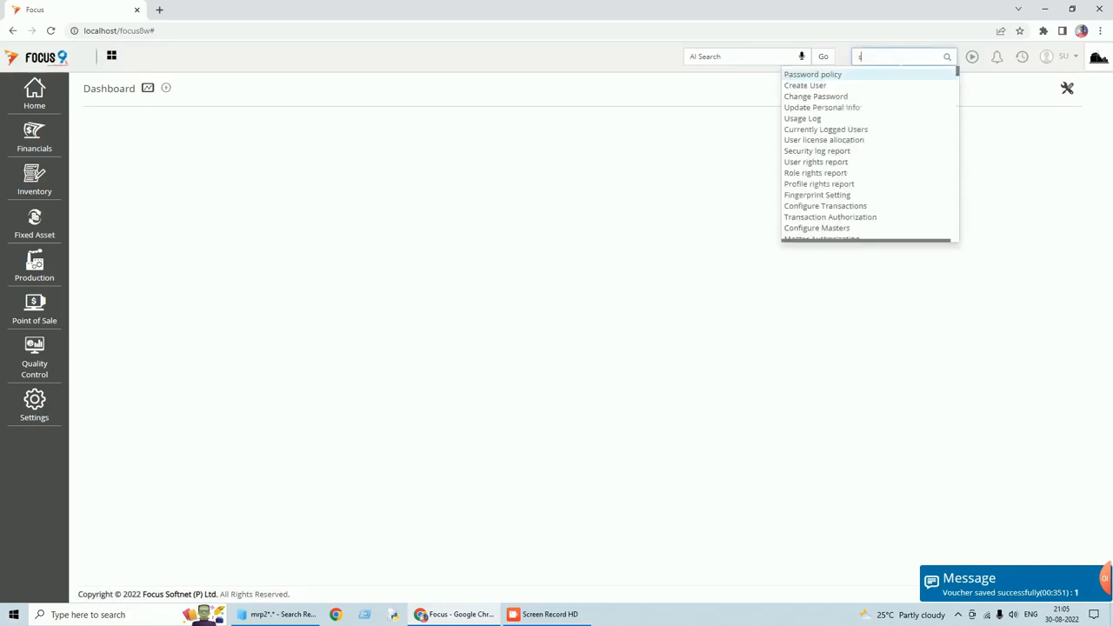
text(tock le)
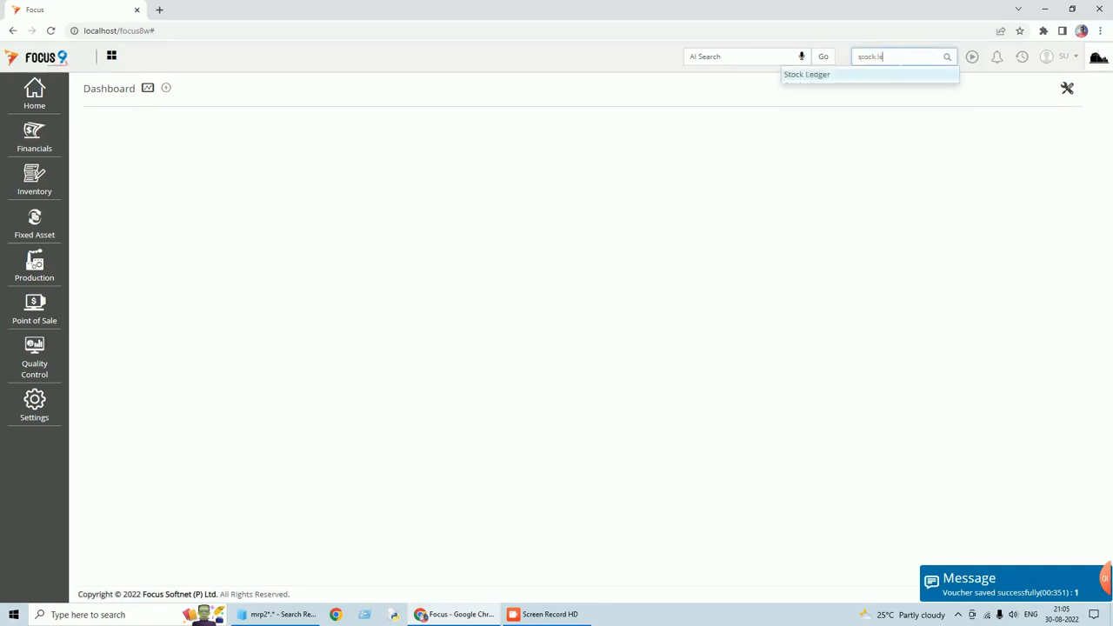
click(819, 77)
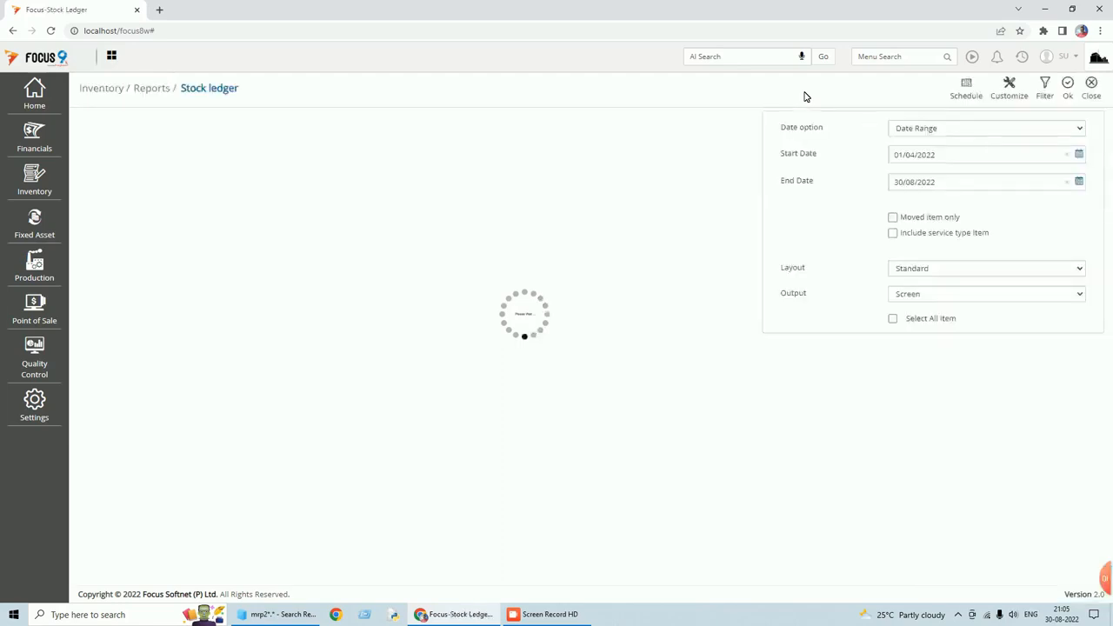
click(1080, 131)
click(942, 154)
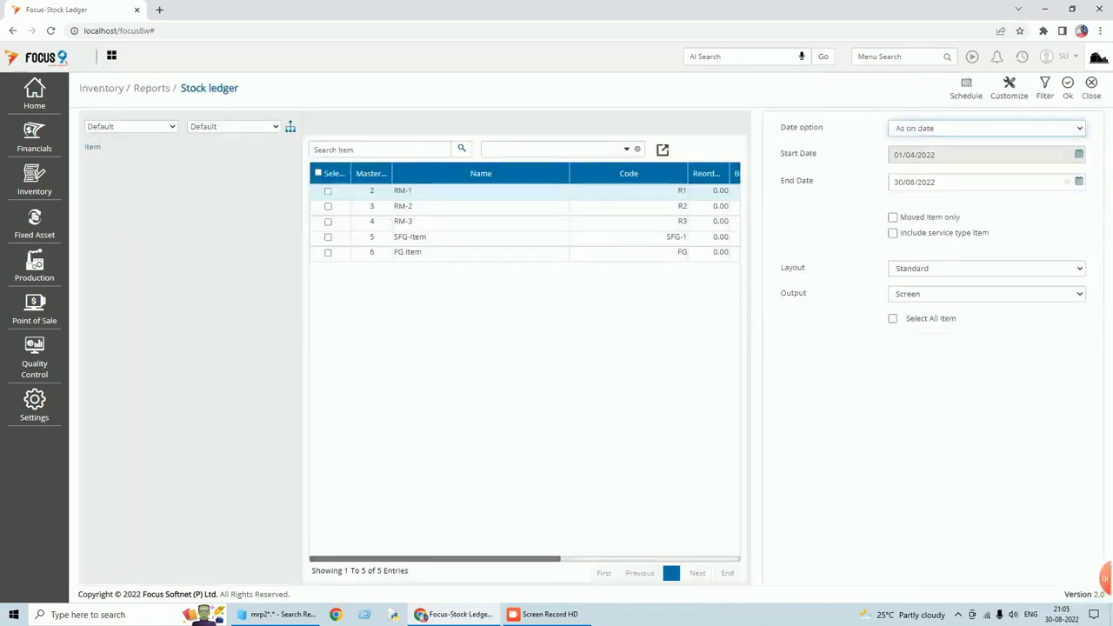
click(318, 174)
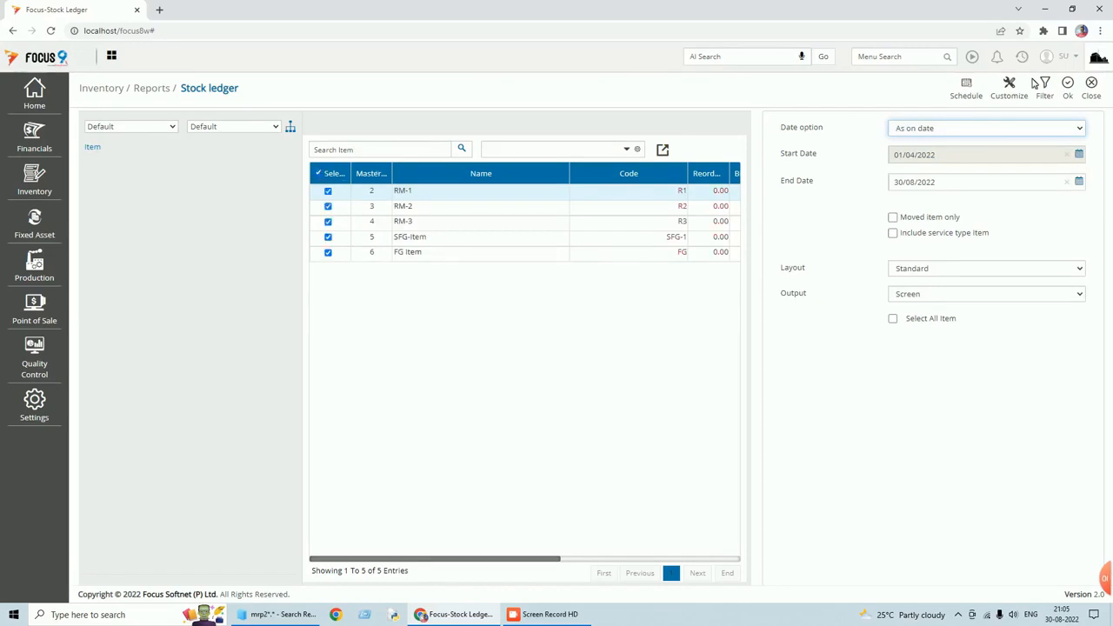
click(1069, 85)
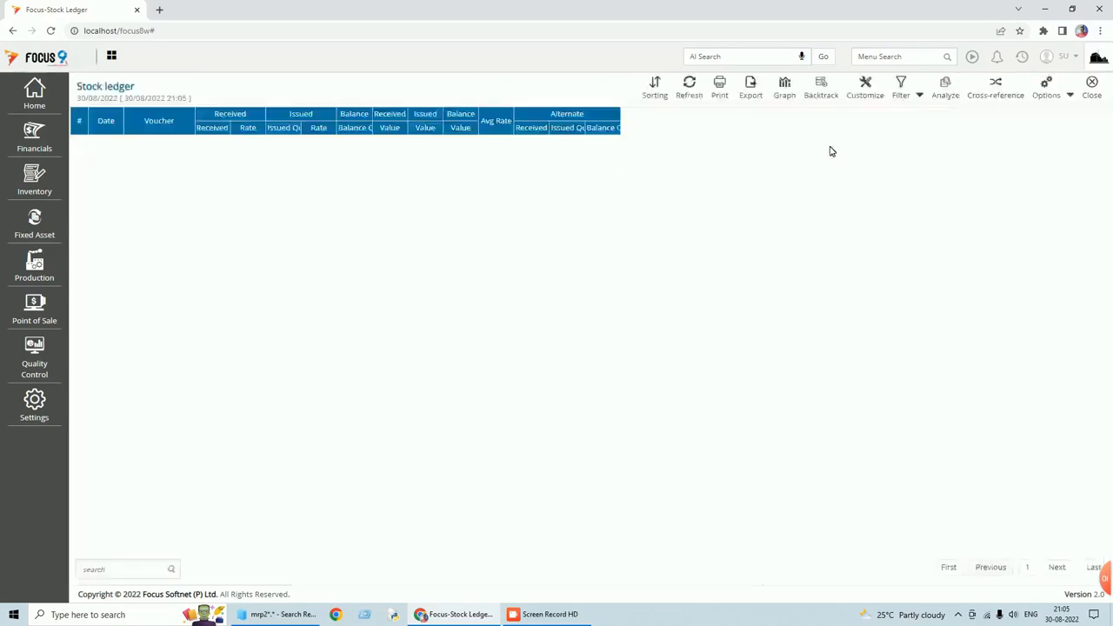
click(1093, 91)
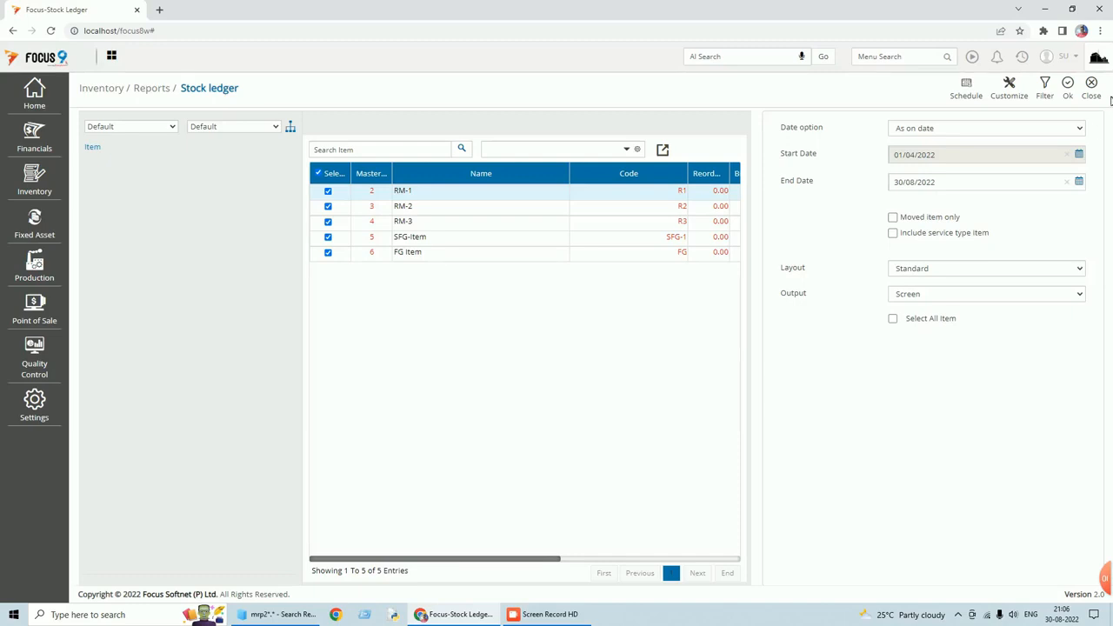
click(1092, 85)
Reopen the saved purchase voucher, check its date and item lines, and close Purchases Vouchers.
click(1023, 56)
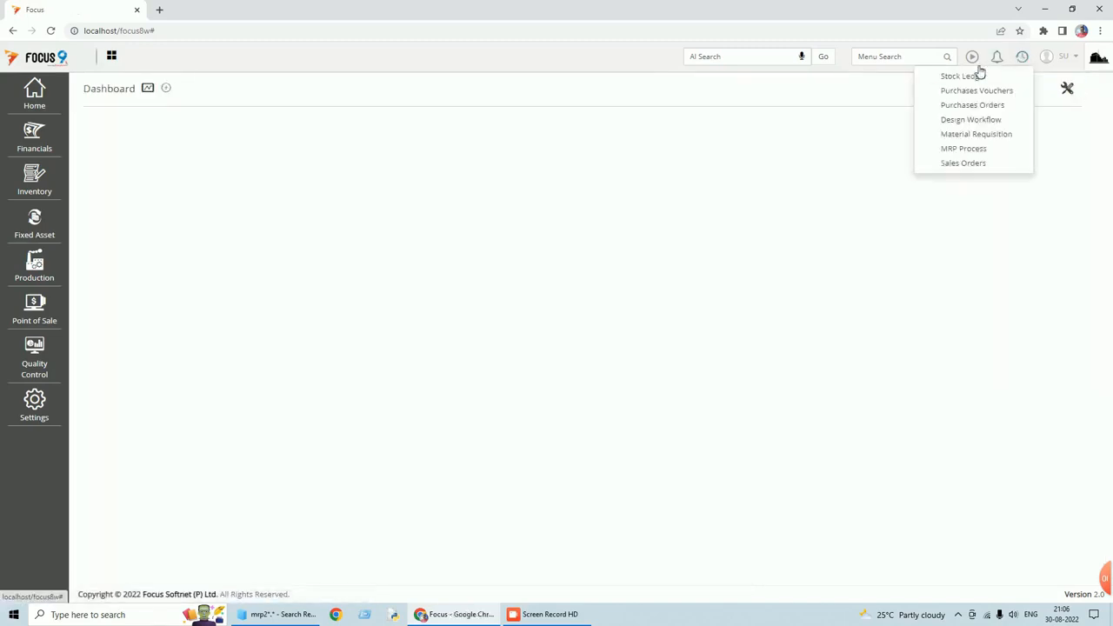
click(971, 91)
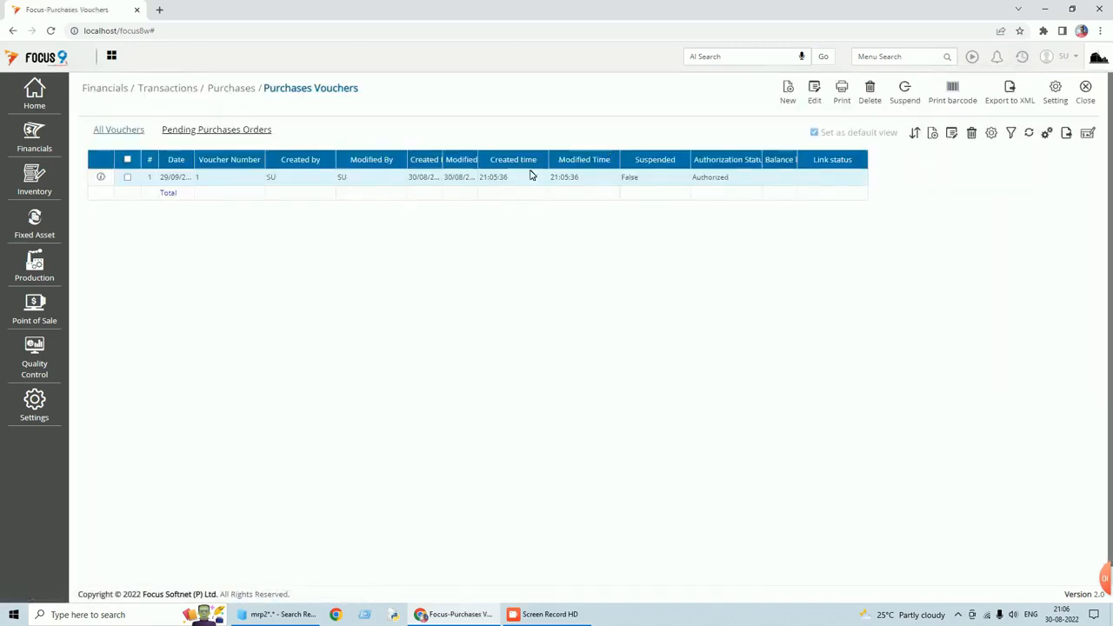
double_click(514, 178)
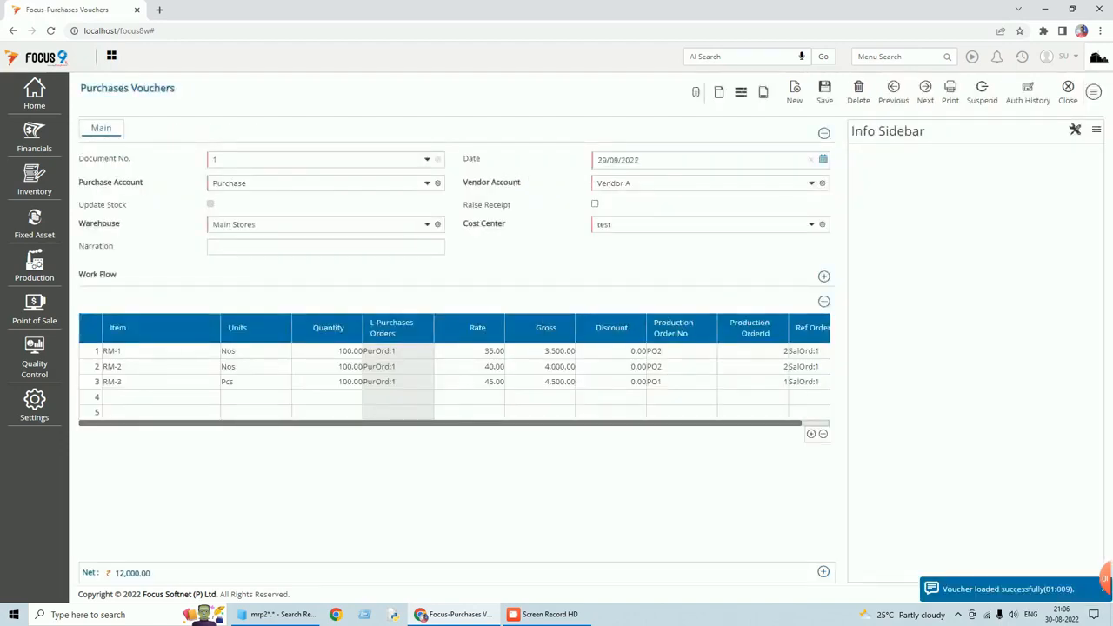
click(1068, 96)
click(1085, 98)
Run the Stock Ledger report for all items with the end date set to 29/08/2022.
click(1023, 57)
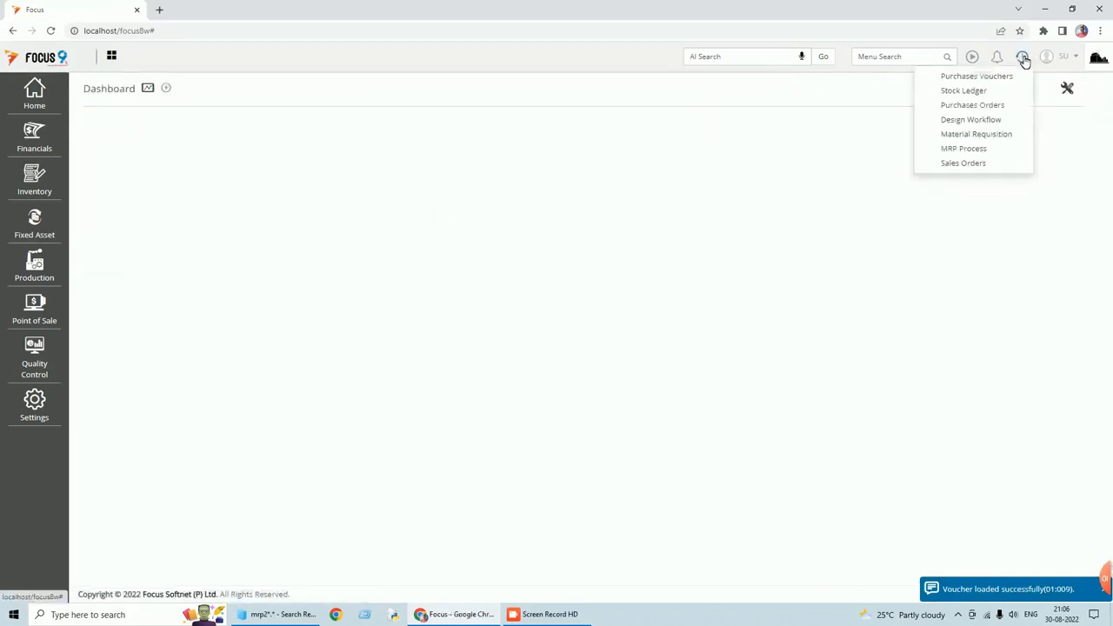
click(973, 90)
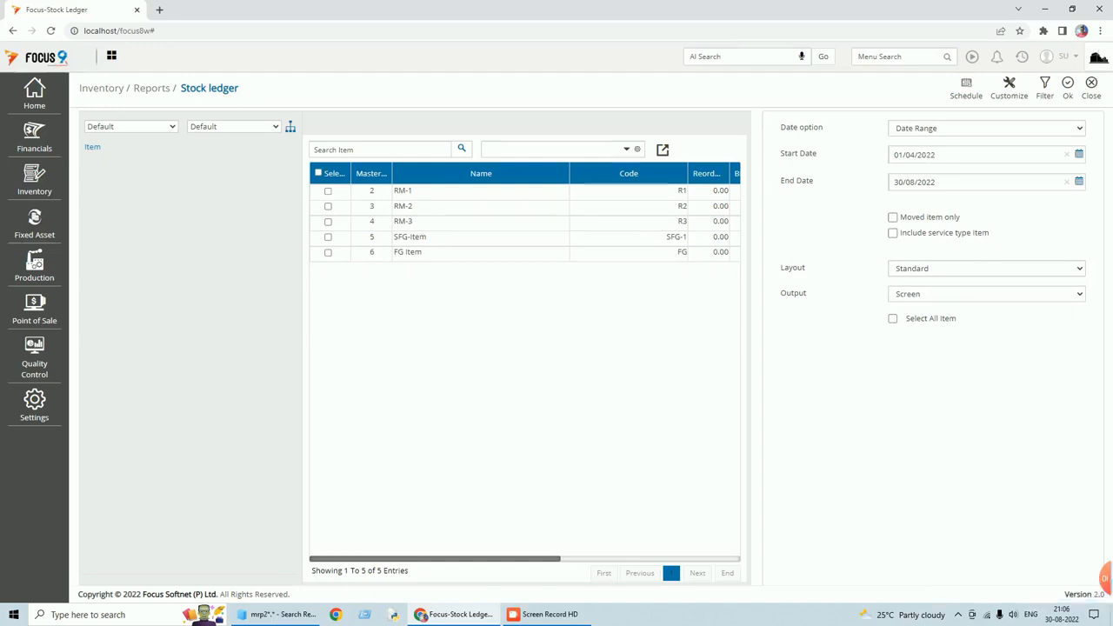
click(1078, 182)
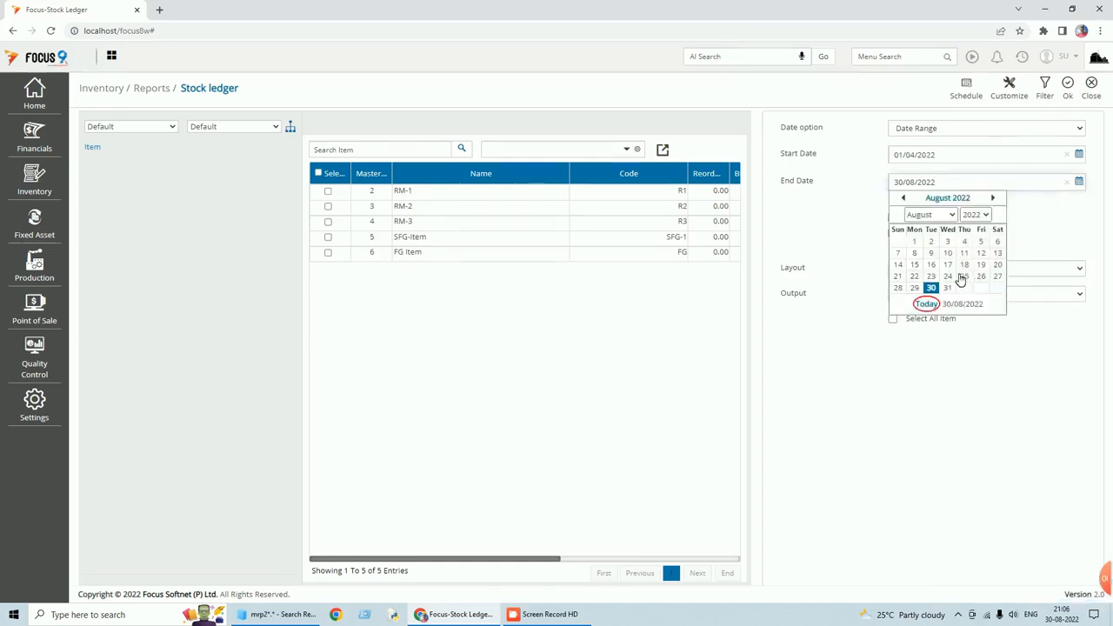
click(916, 288)
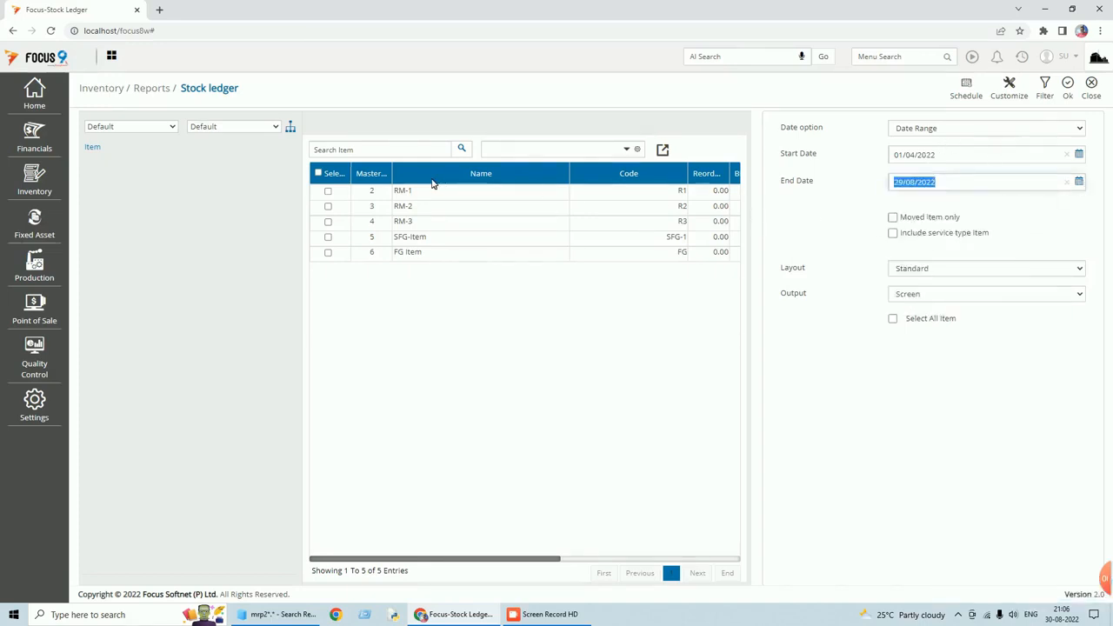
click(318, 173)
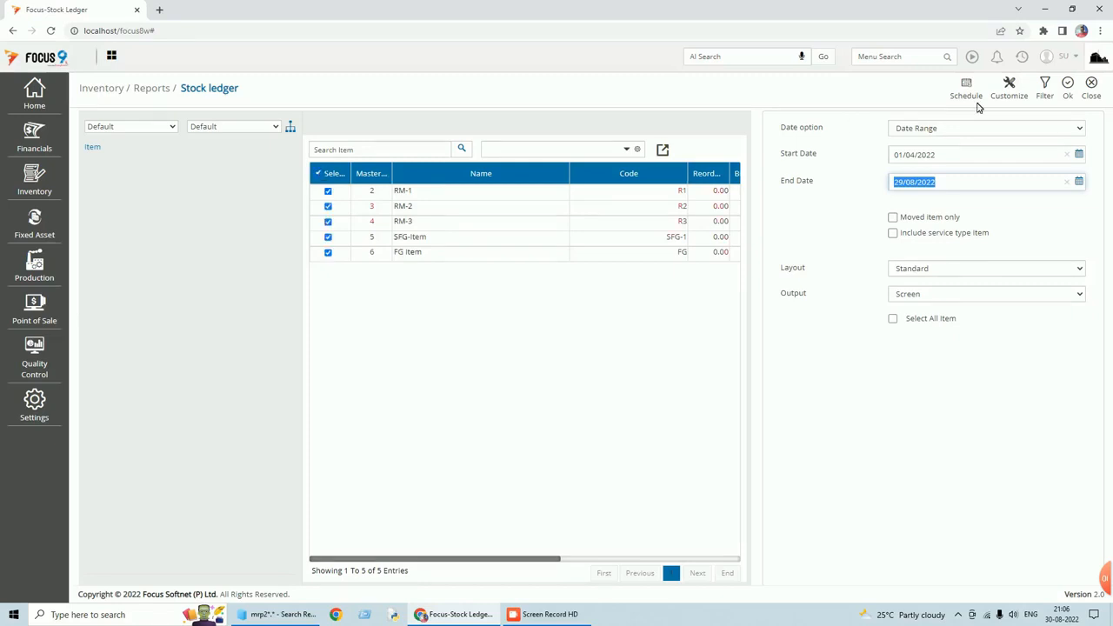
click(1073, 85)
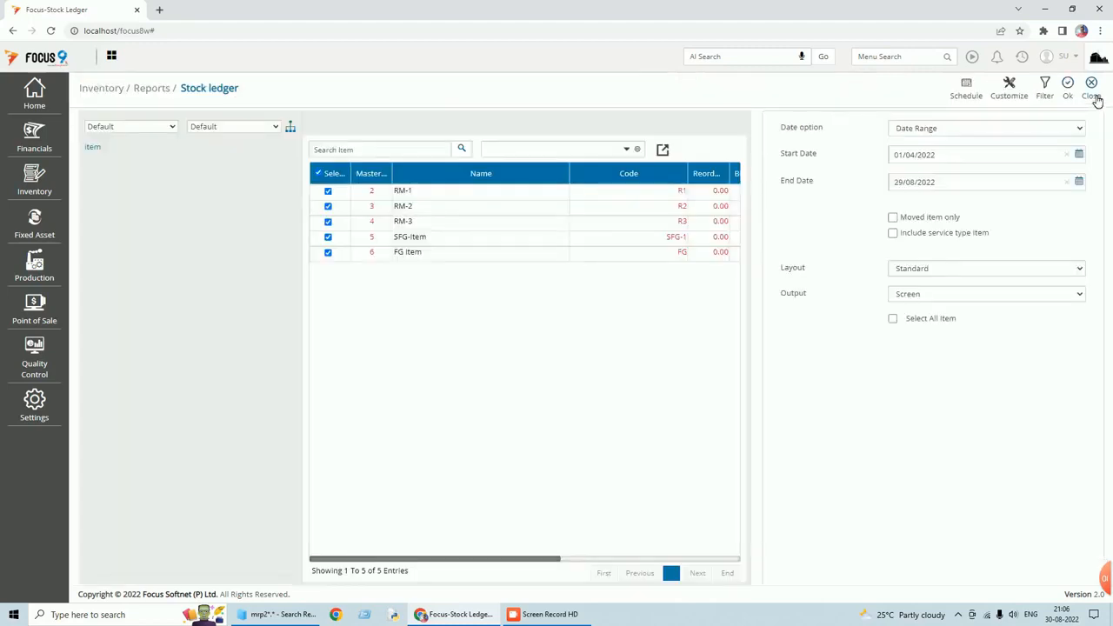
Close the Stock Ledger, reopen the saved purchase voucher to recheck its date, and close Purchases Vouchers.
click(1092, 96)
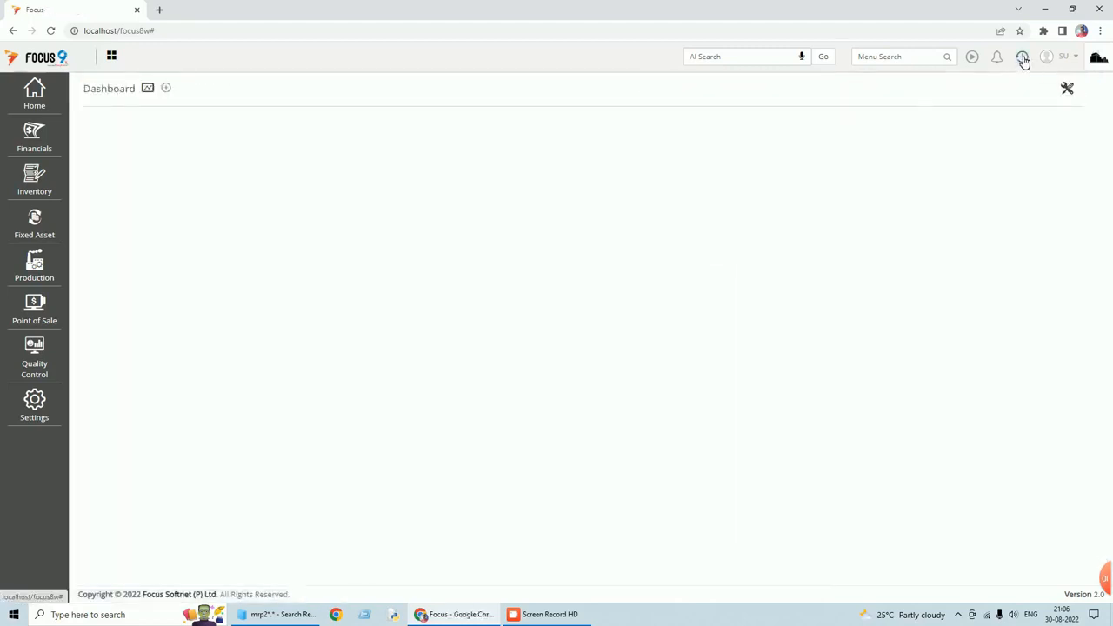
click(1022, 57)
click(979, 92)
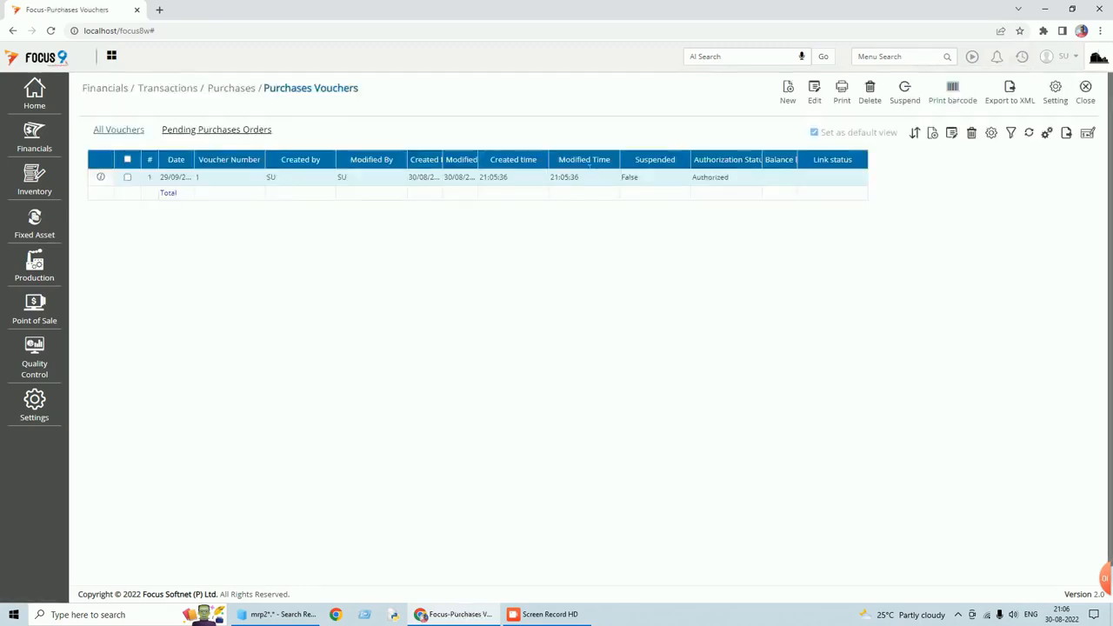
double_click(584, 177)
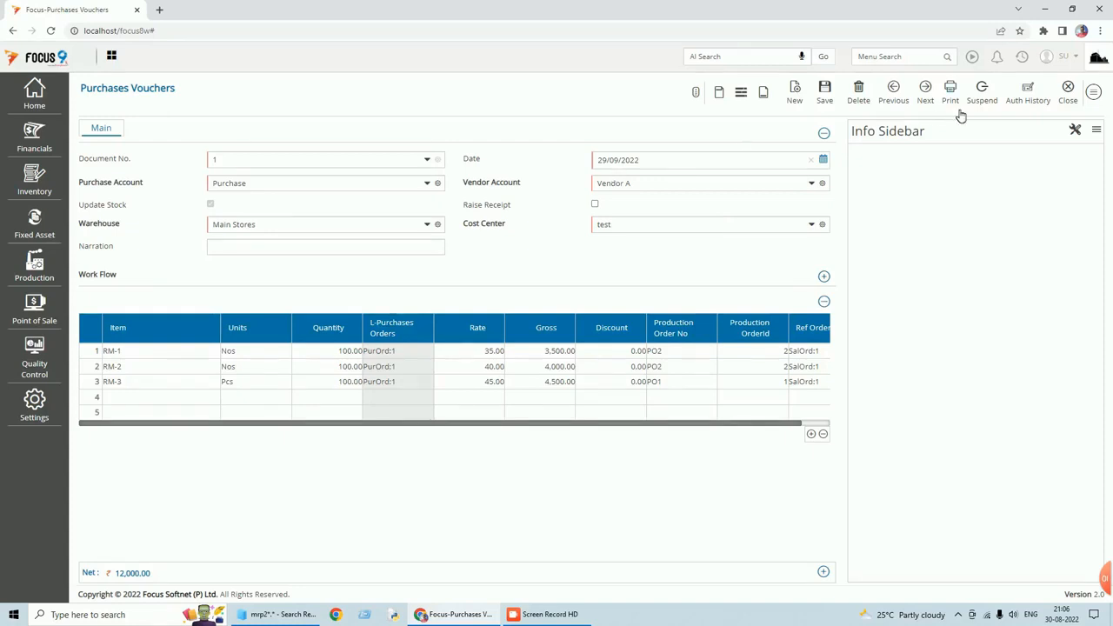
click(1073, 94)
click(1089, 100)
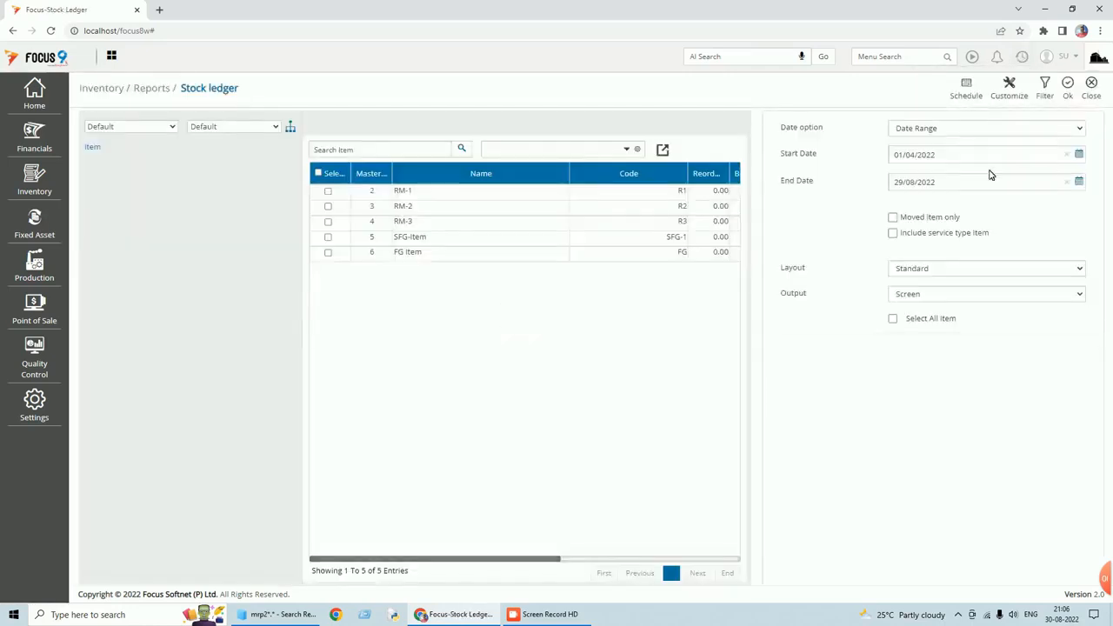
Run the Stock Ledger report for all items with the end date set to 30/09/2022, and close it.
click(1079, 181)
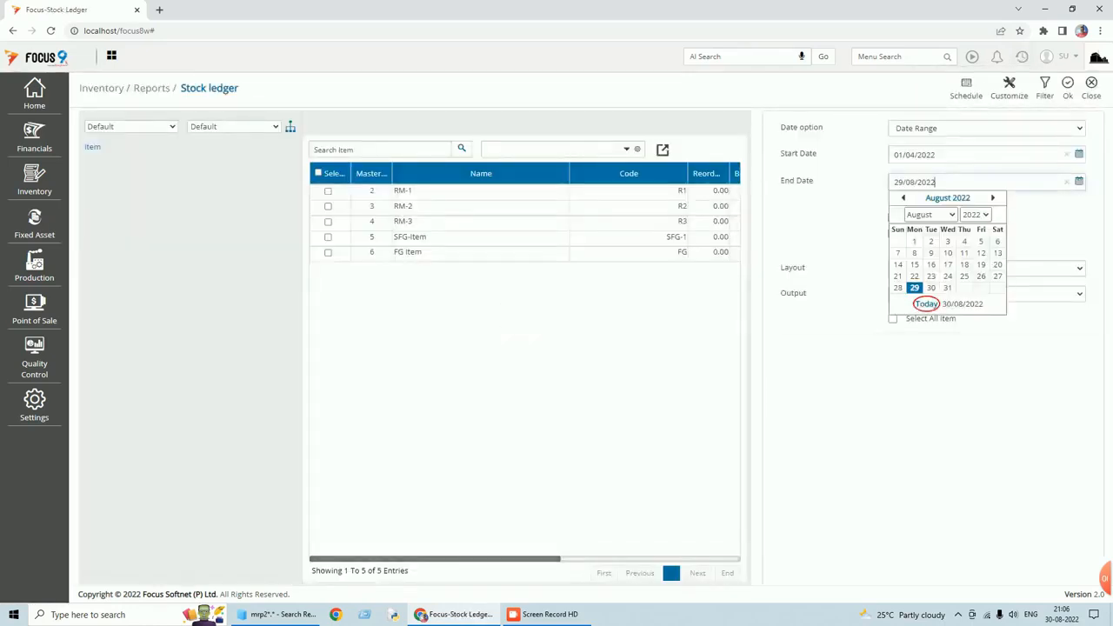
click(952, 215)
click(926, 316)
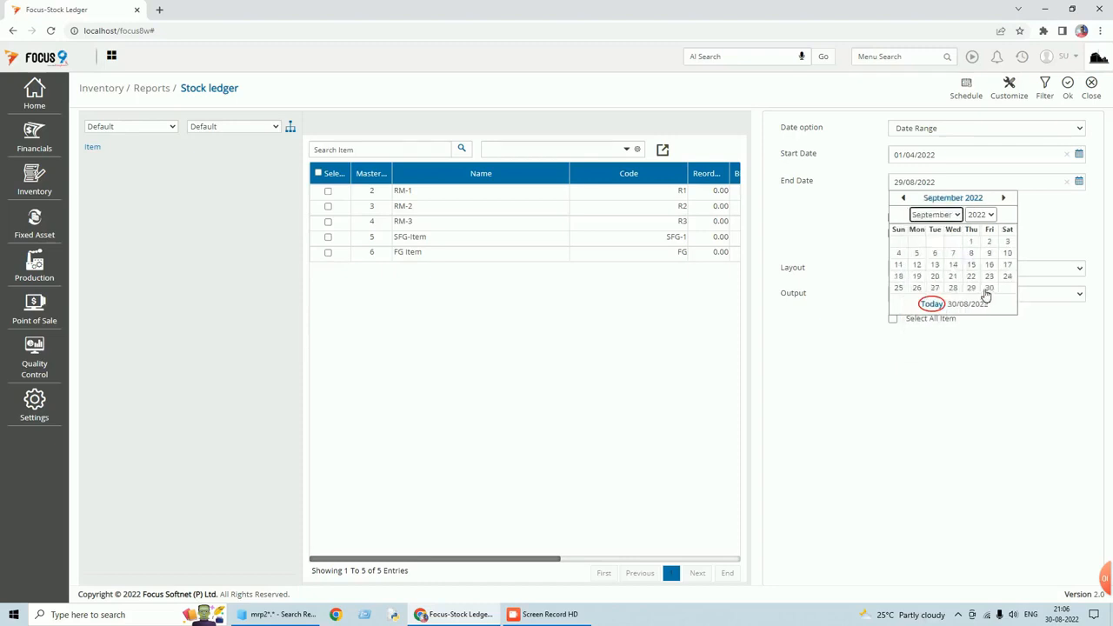
click(983, 288)
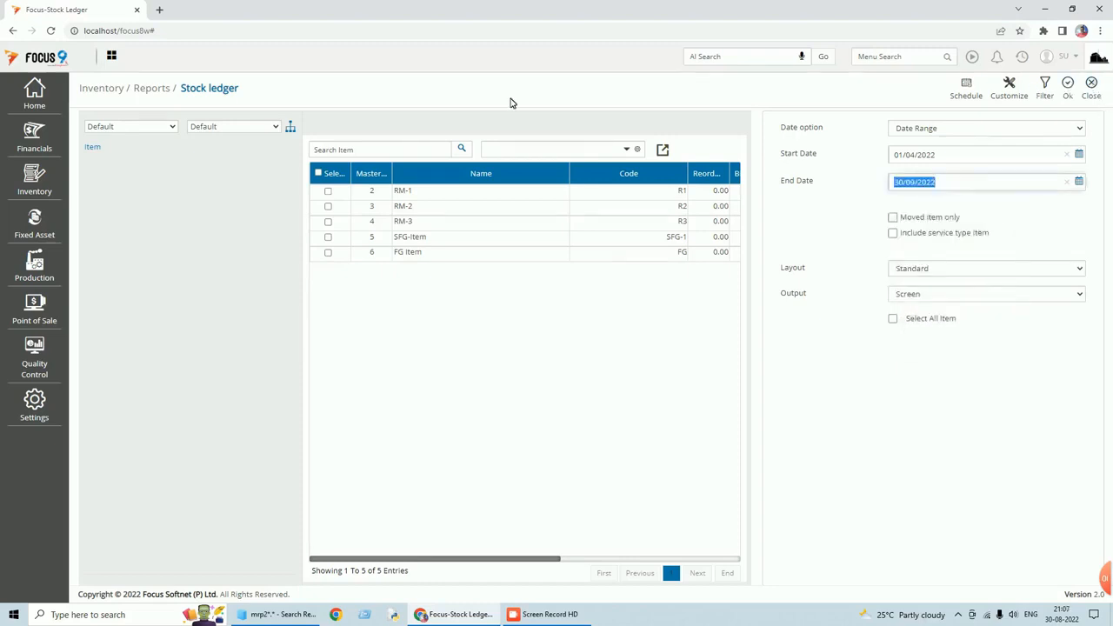
click(319, 174)
click(1070, 85)
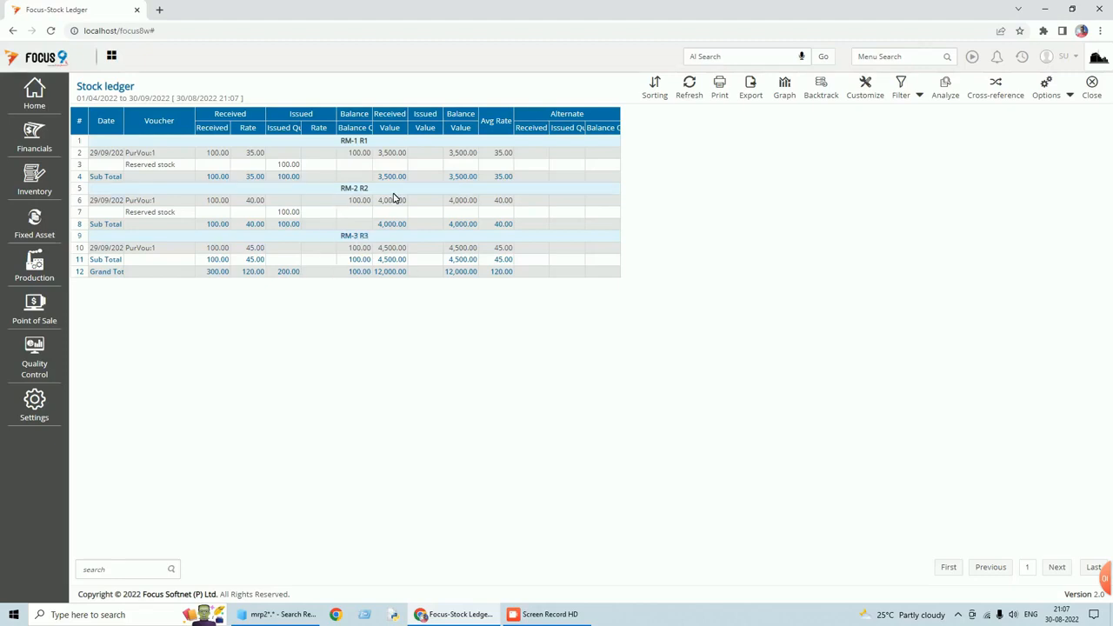
click(1098, 97)
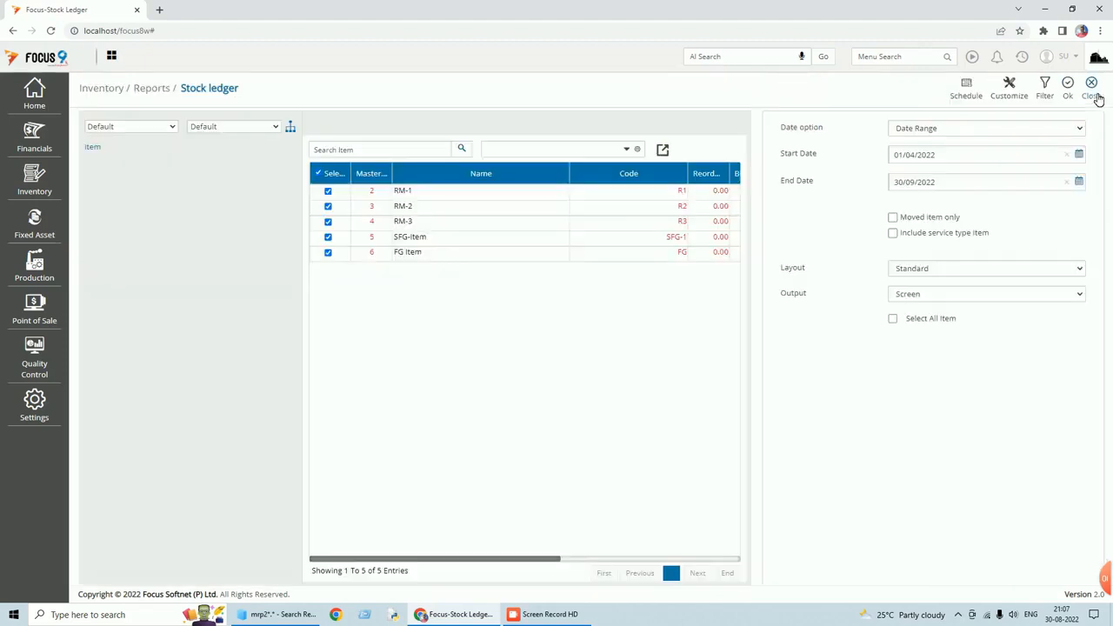
click(1097, 97)
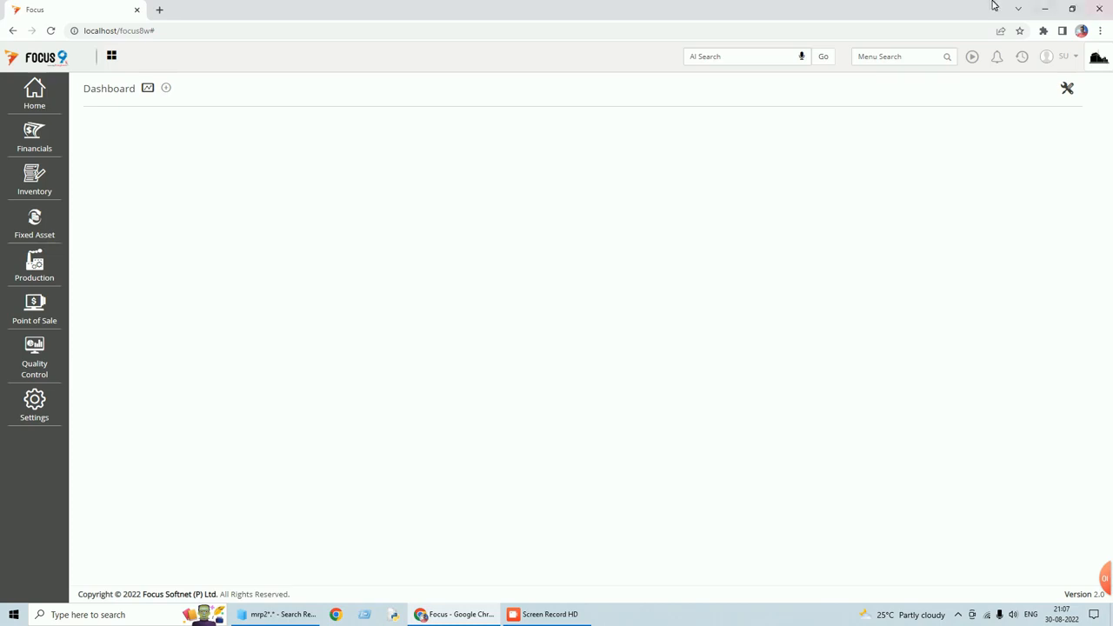
Find Release Production Order and open the unreleased production order for SFG-Item.
click(899, 57)
text(release)
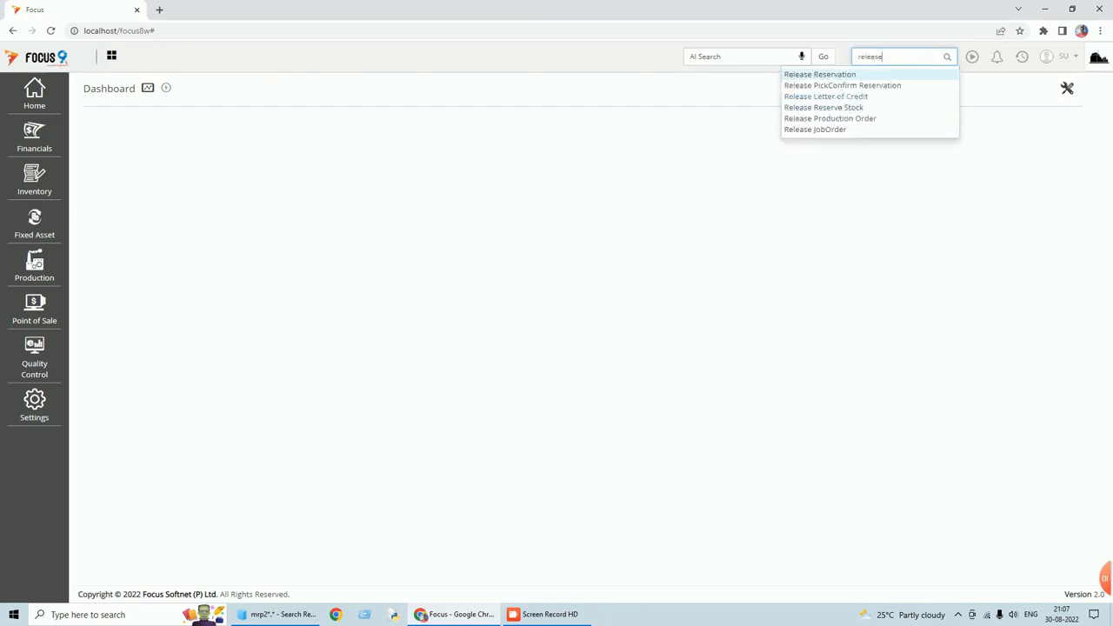
click(840, 119)
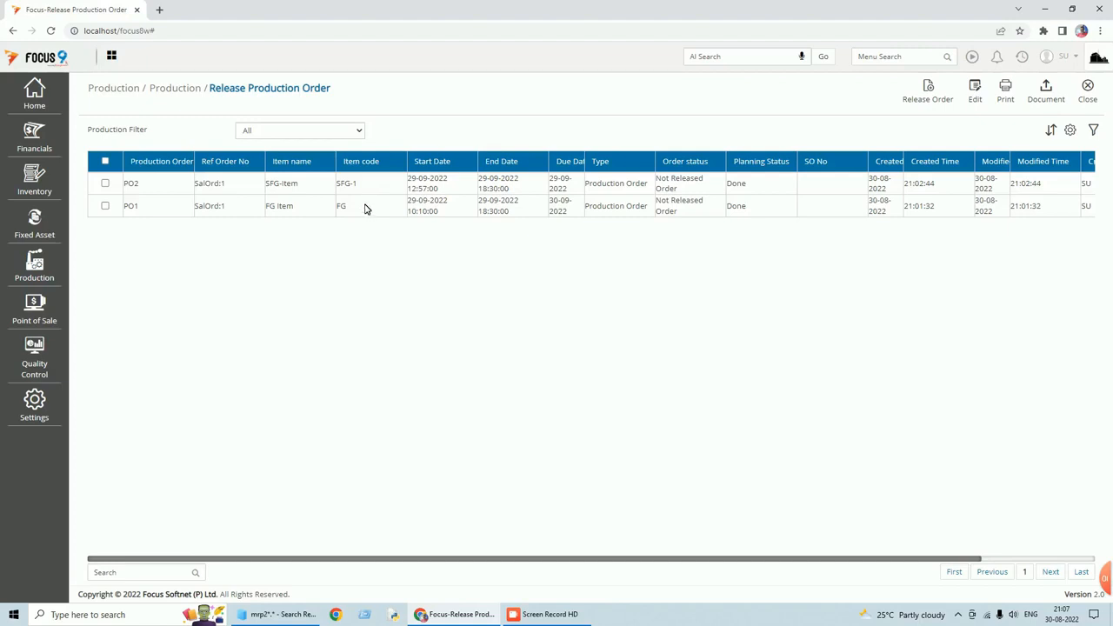
click(105, 184)
double_click(153, 189)
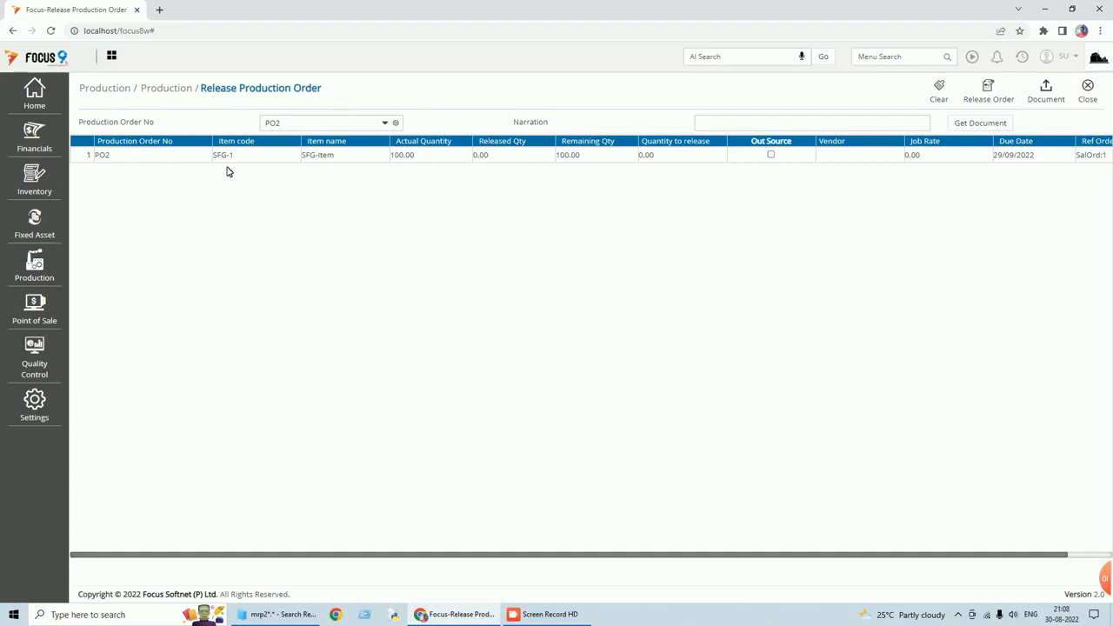
Mark the SFG-Item order as Out Source with Vendor B, release the quantity of 100, and close Release Production Order.
click(771, 154)
click(848, 156)
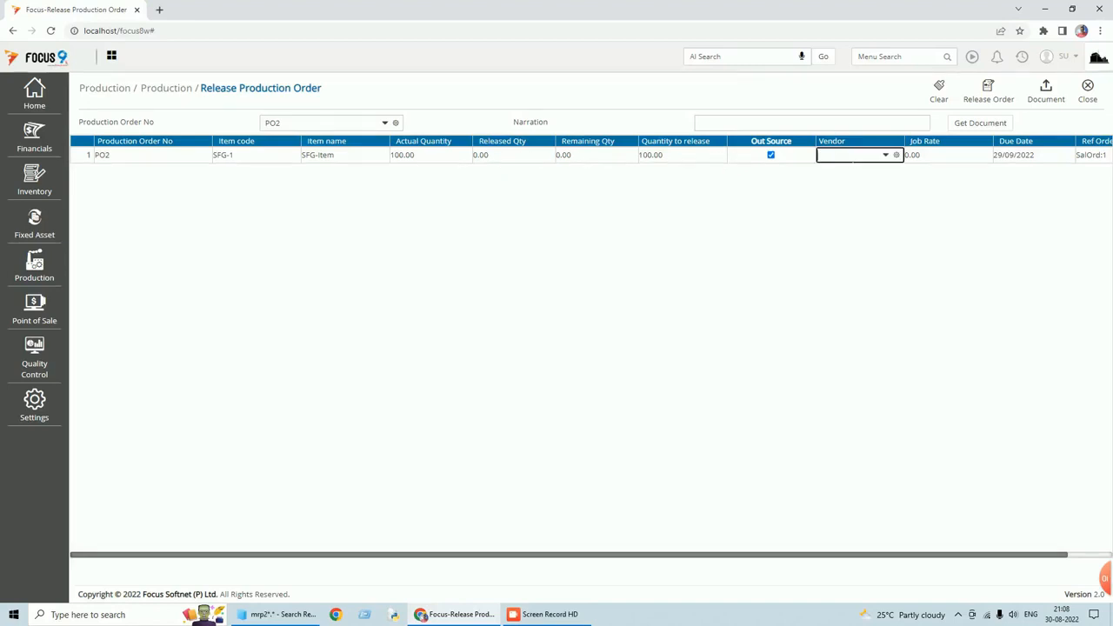
click(885, 155)
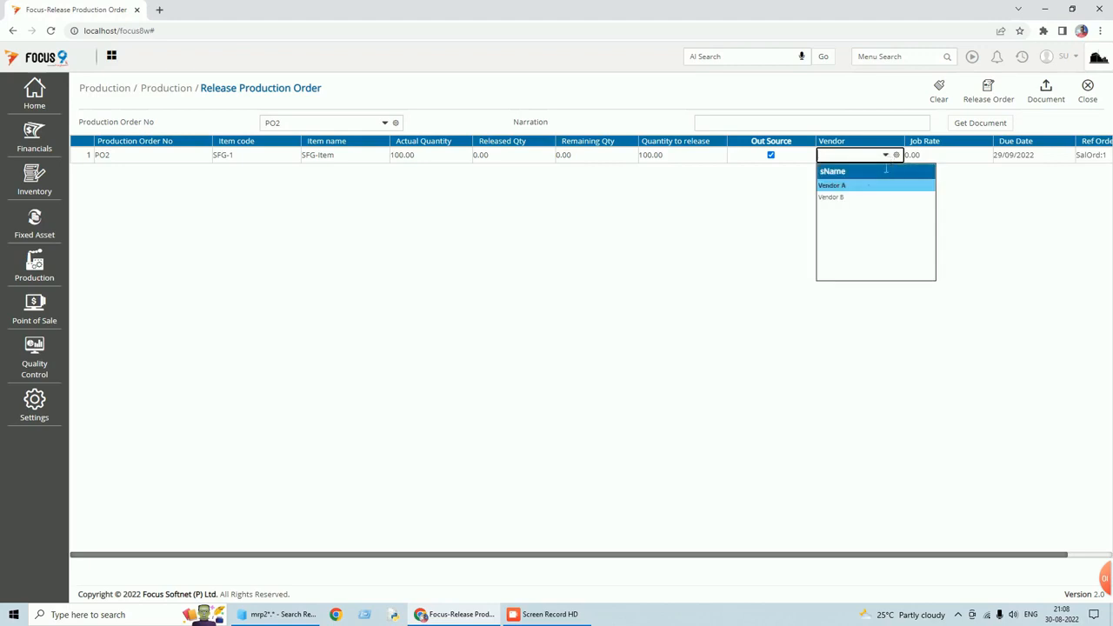
click(841, 199)
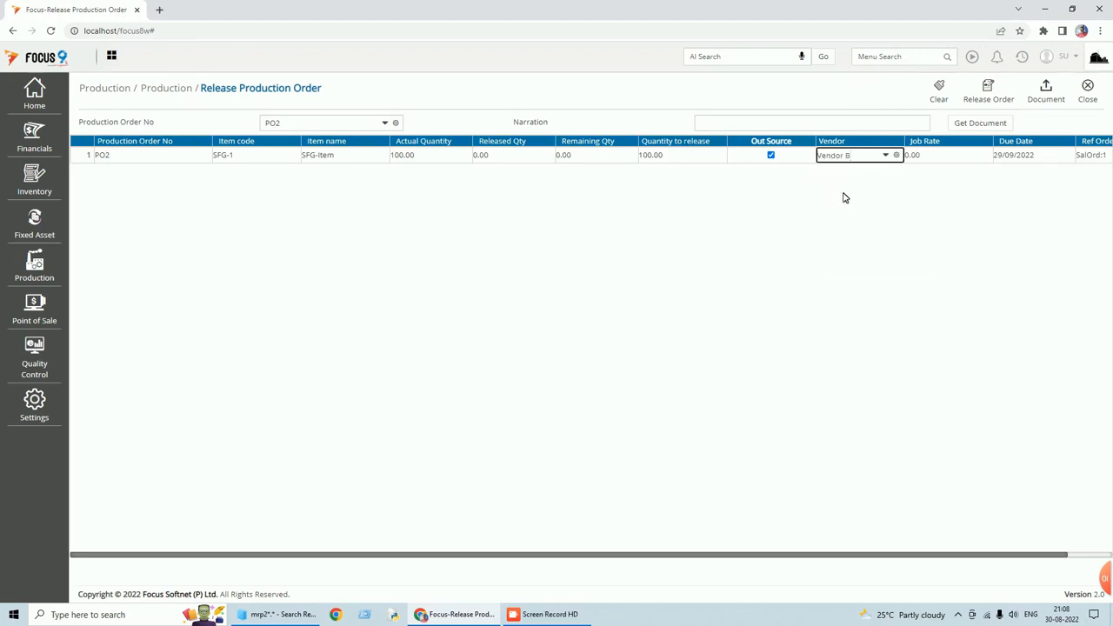
key(Tab)
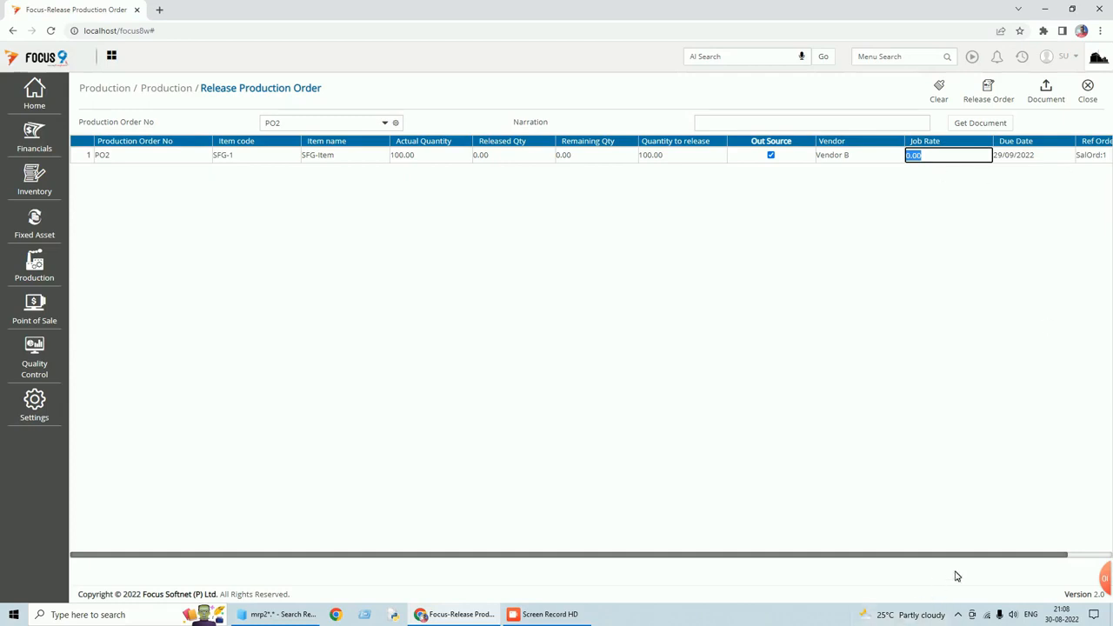
drag(967, 556, 1020, 554)
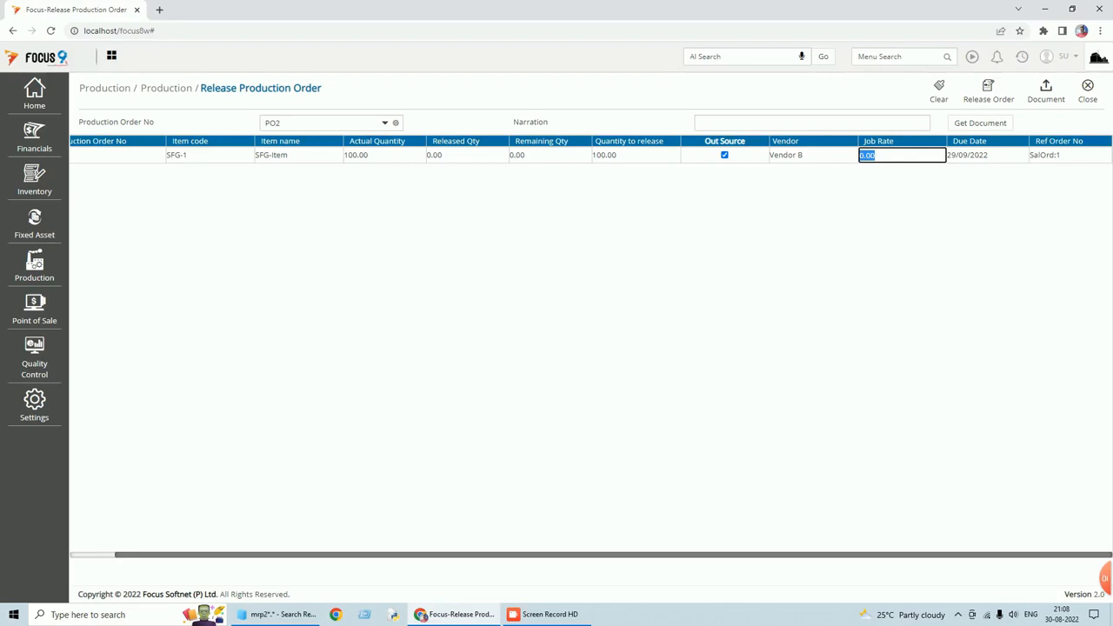
click(985, 101)
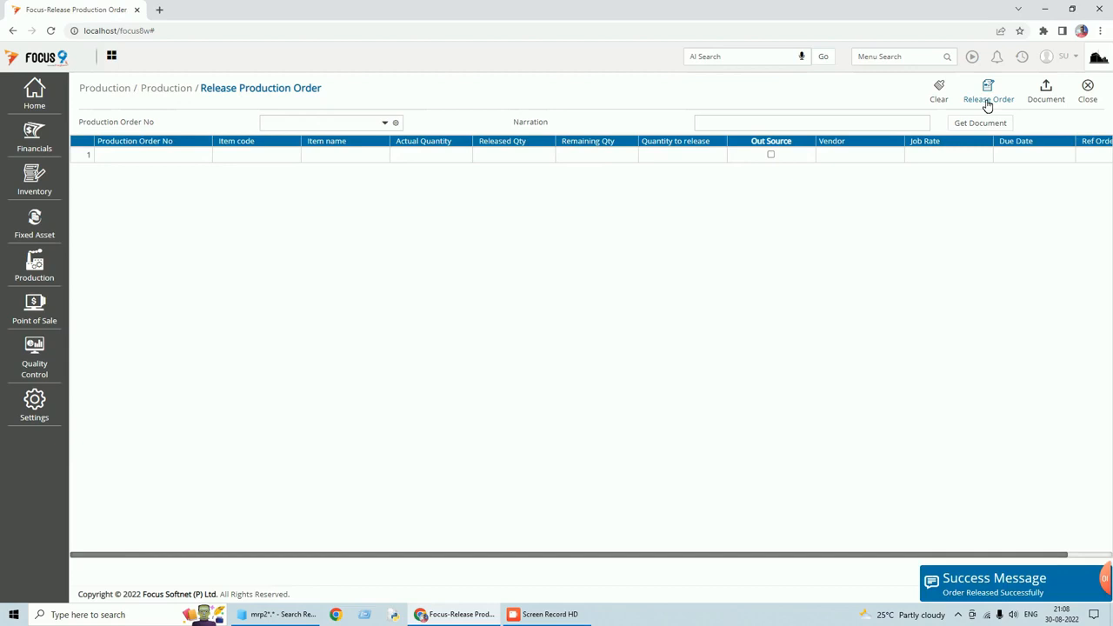
click(1093, 104)
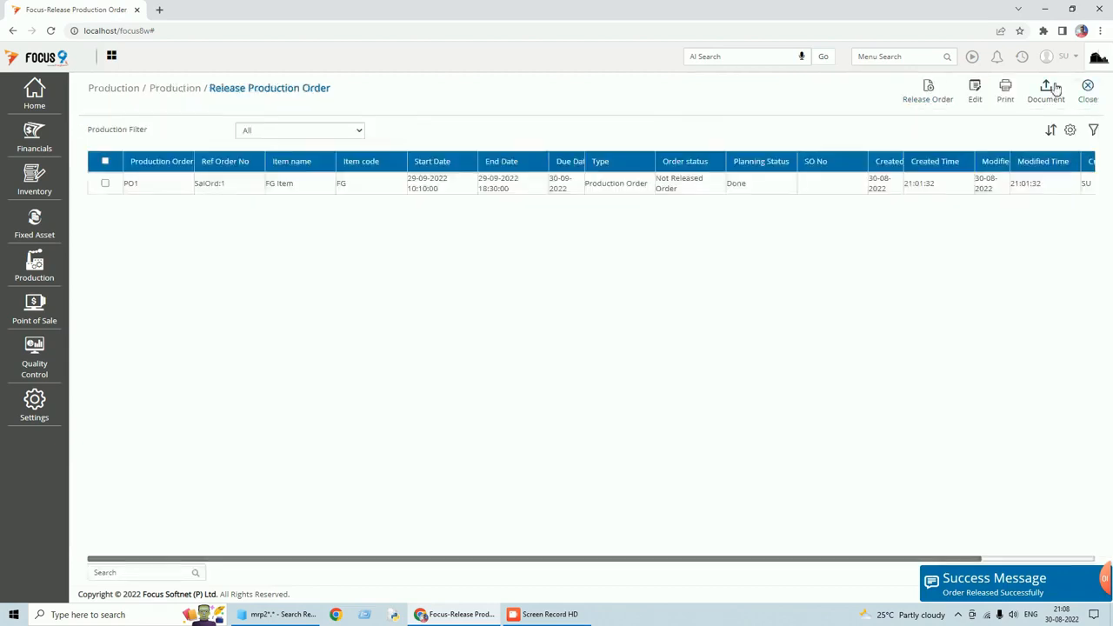
click(1093, 104)
Open the Vendor B job order, set the SFG-Item rate to 50, save the voucher, and close Job Order.
click(895, 56)
text(job)
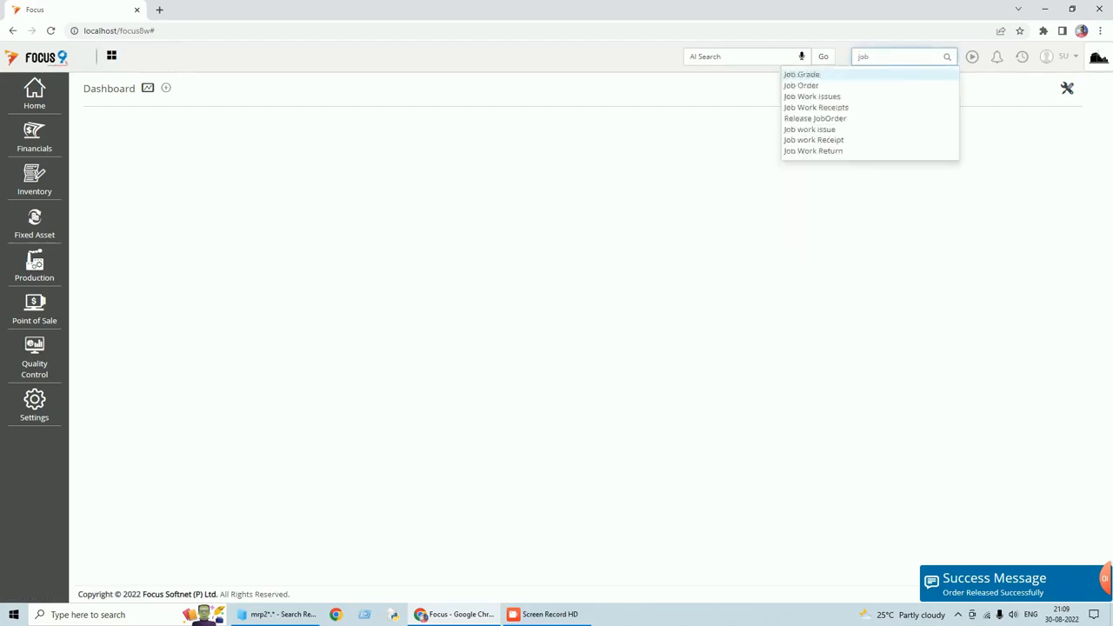
click(802, 86)
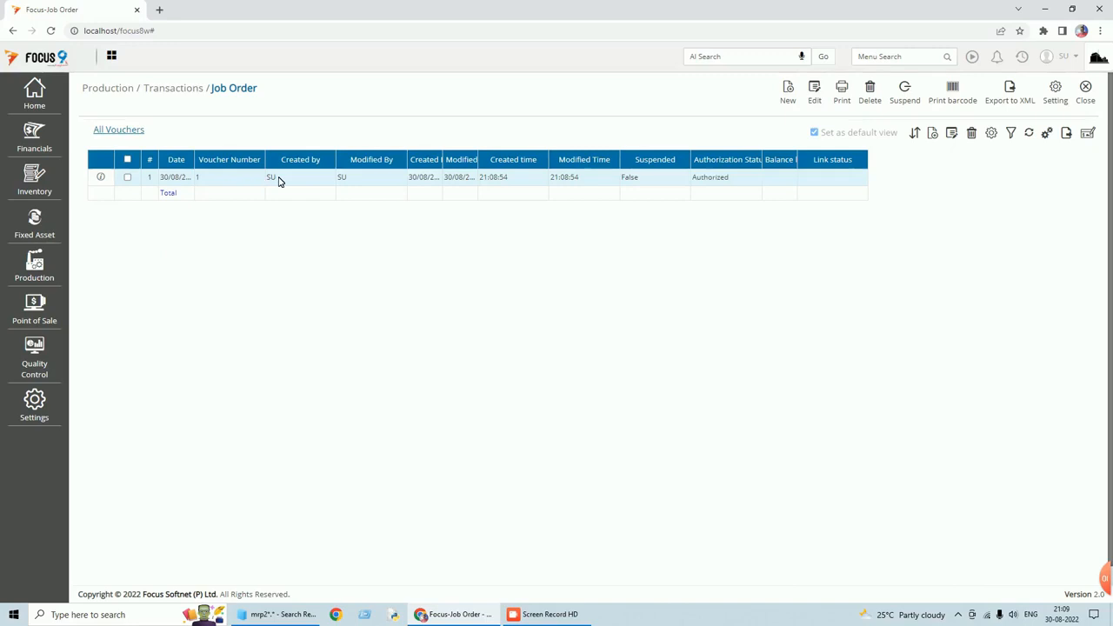
double_click(279, 178)
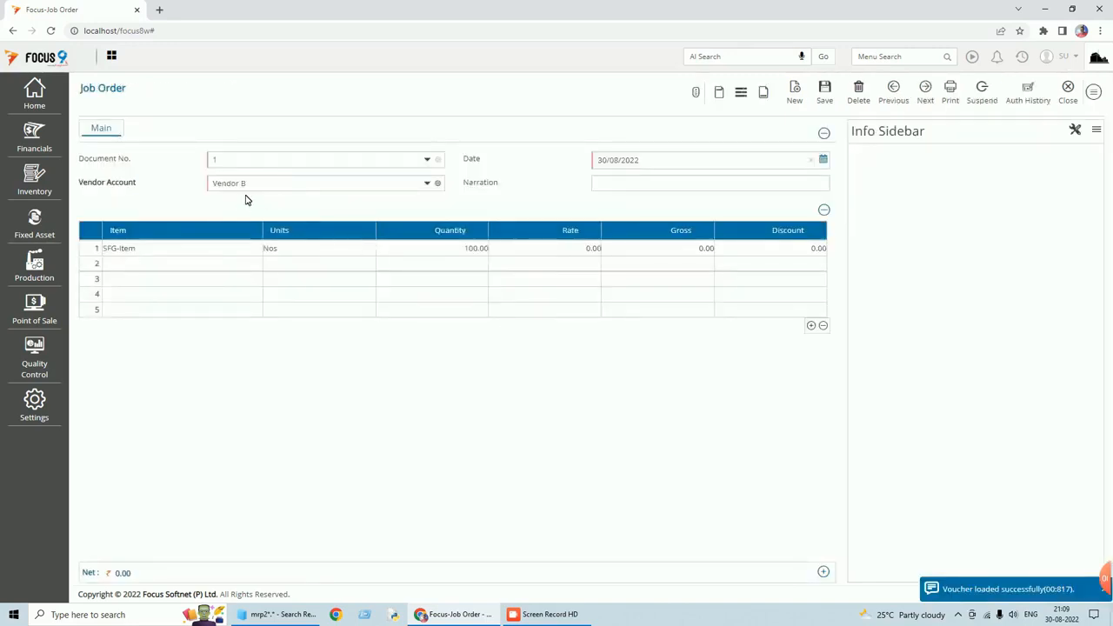
click(524, 253)
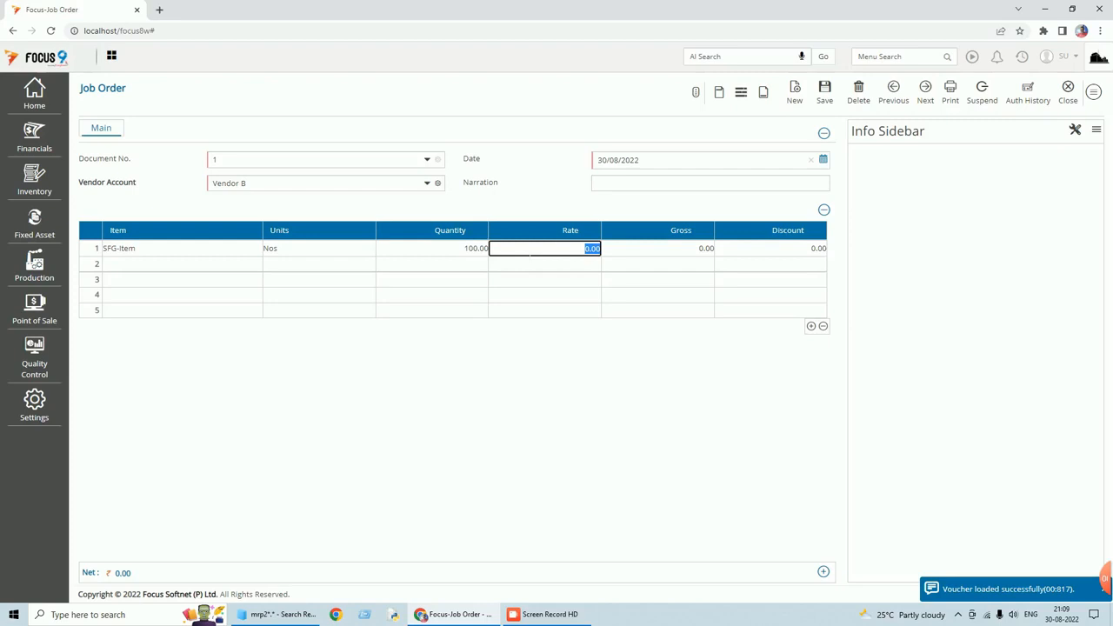
text(50)
key(Tab)
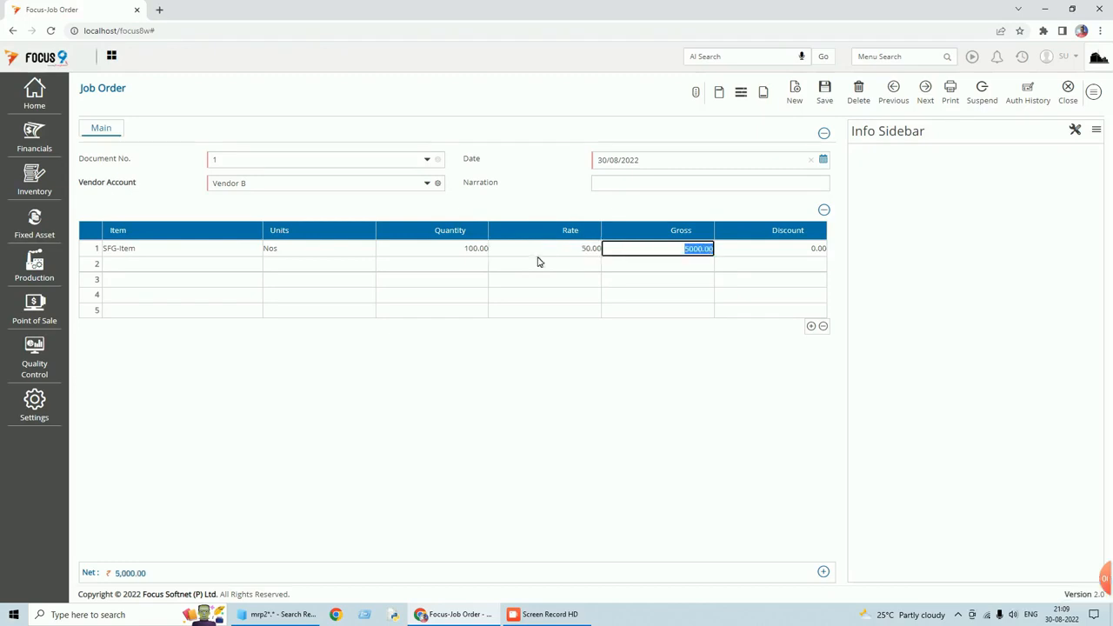
click(826, 90)
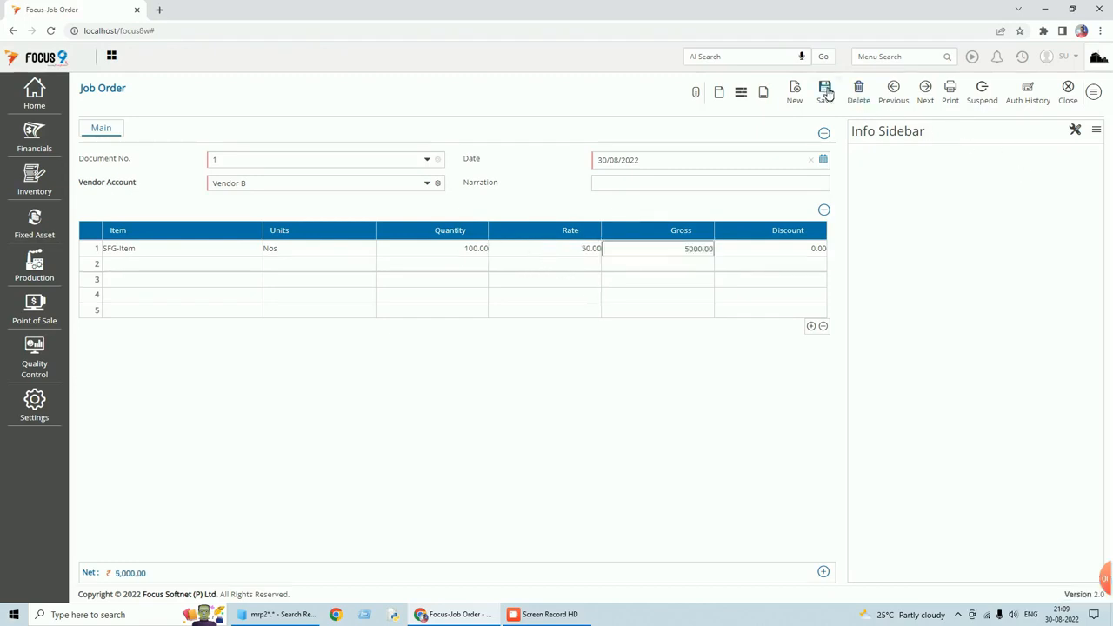
click(1071, 97)
click(1084, 100)
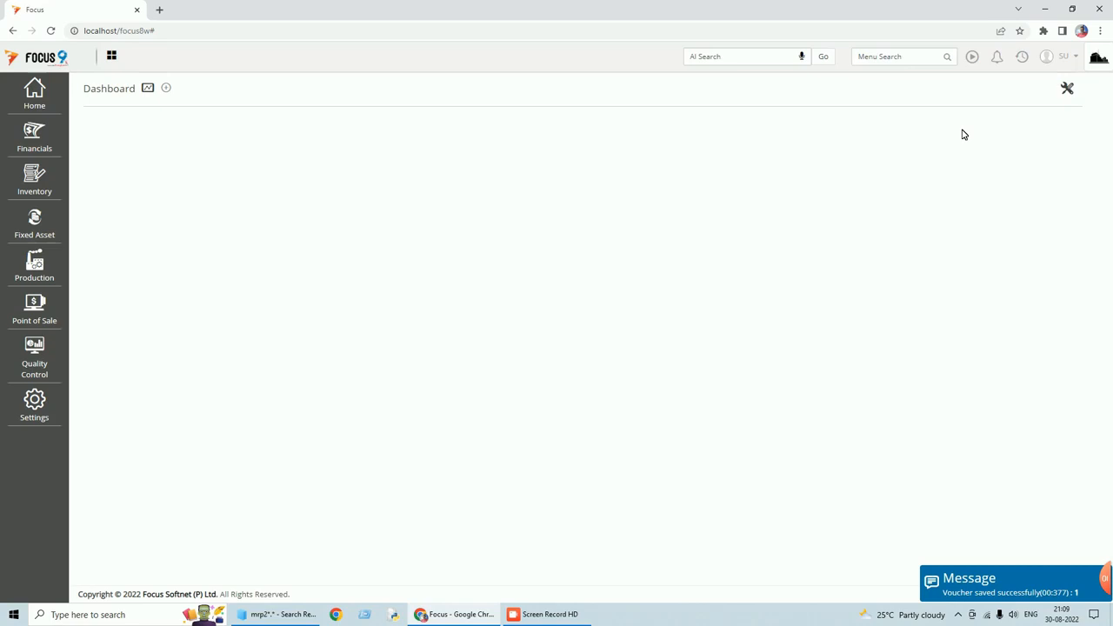
Create a warehouse named Vendor-B with code V002, save it, and close the Warehouse master.
click(879, 56)
text(ware)
click(810, 87)
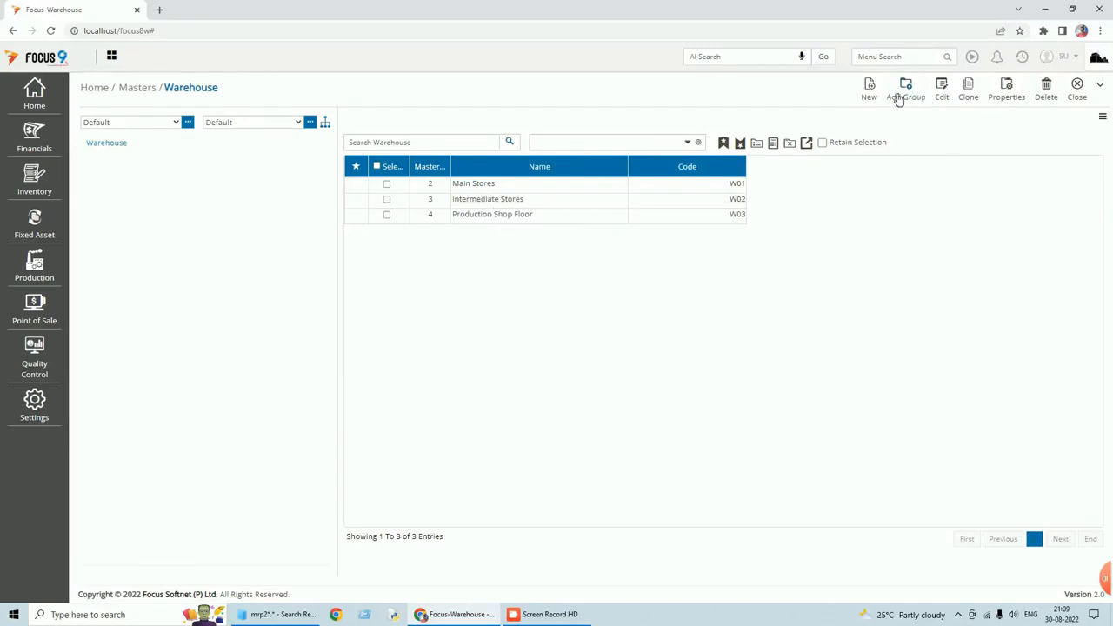
click(869, 94)
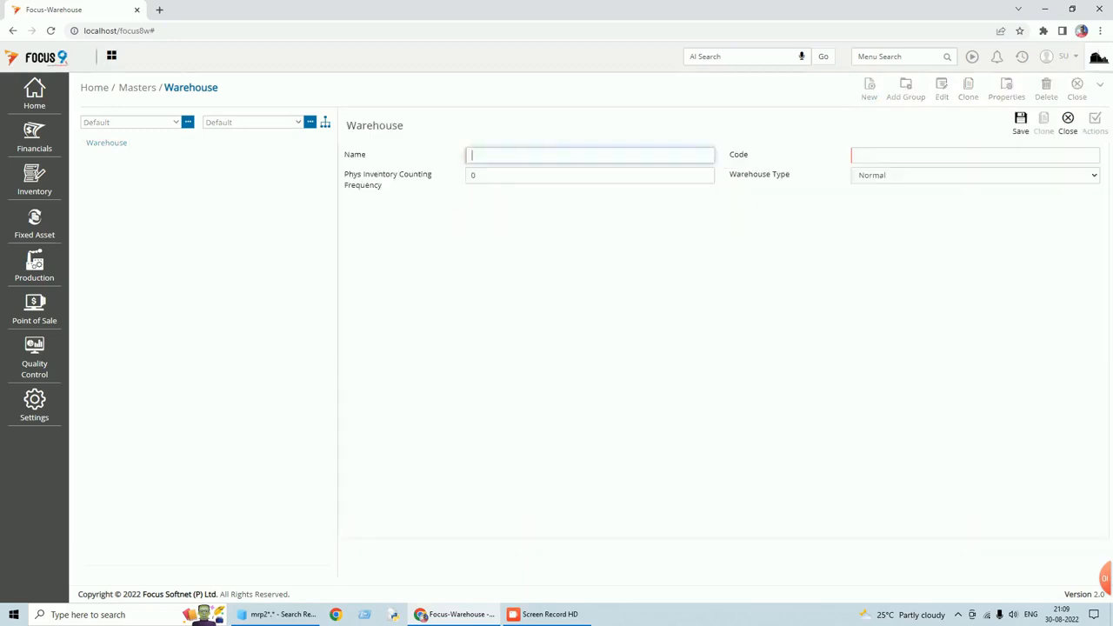
text(Vendor-B)
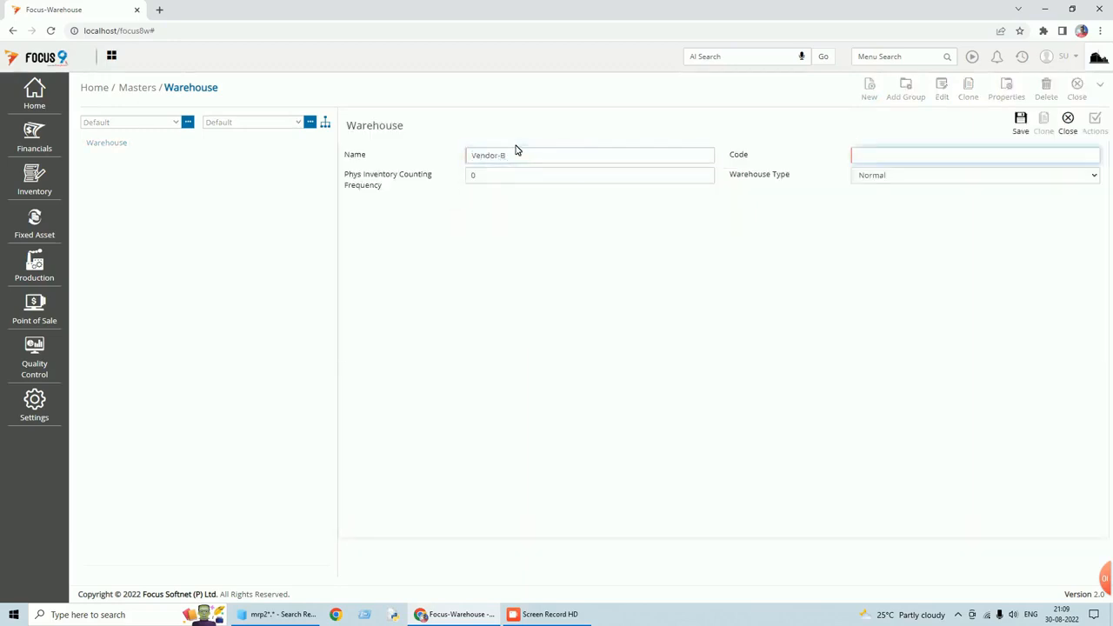
text(002)
key(Tab)
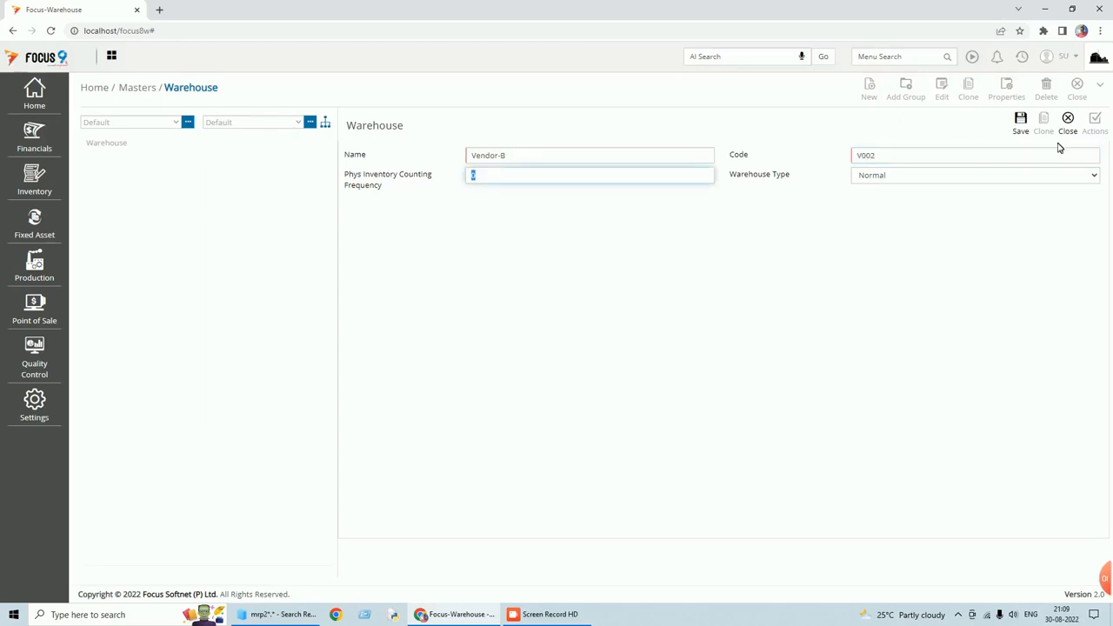
click(1020, 122)
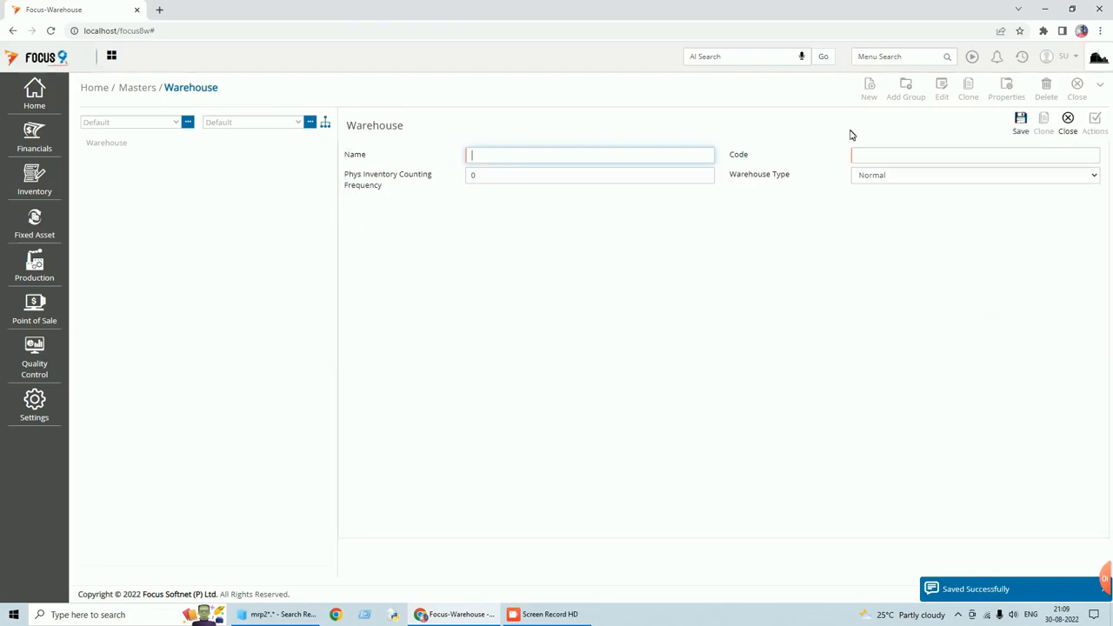
click(1072, 120)
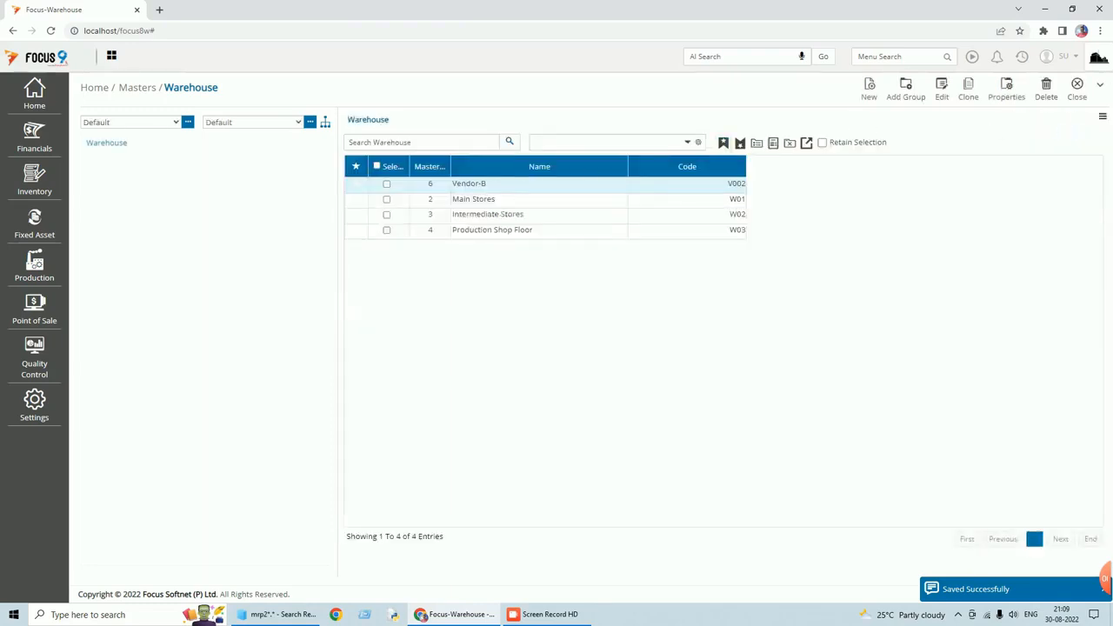
click(1078, 91)
Find the Stock Transfers voucher through the menu search and open a new entry.
click(895, 56)
text(stock)
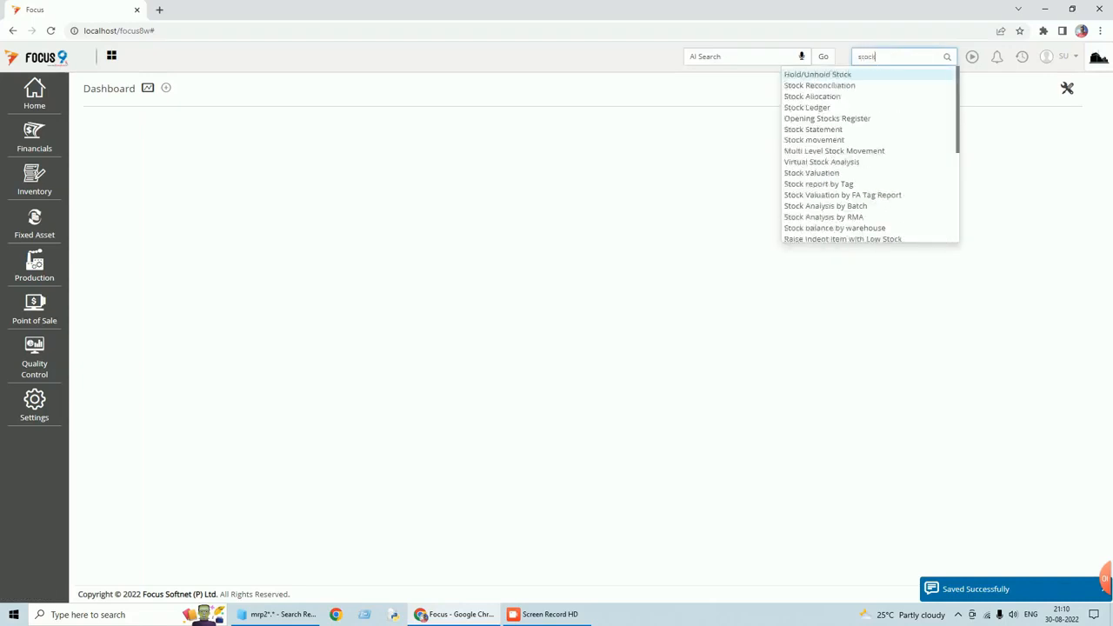
text( tr)
click(816, 86)
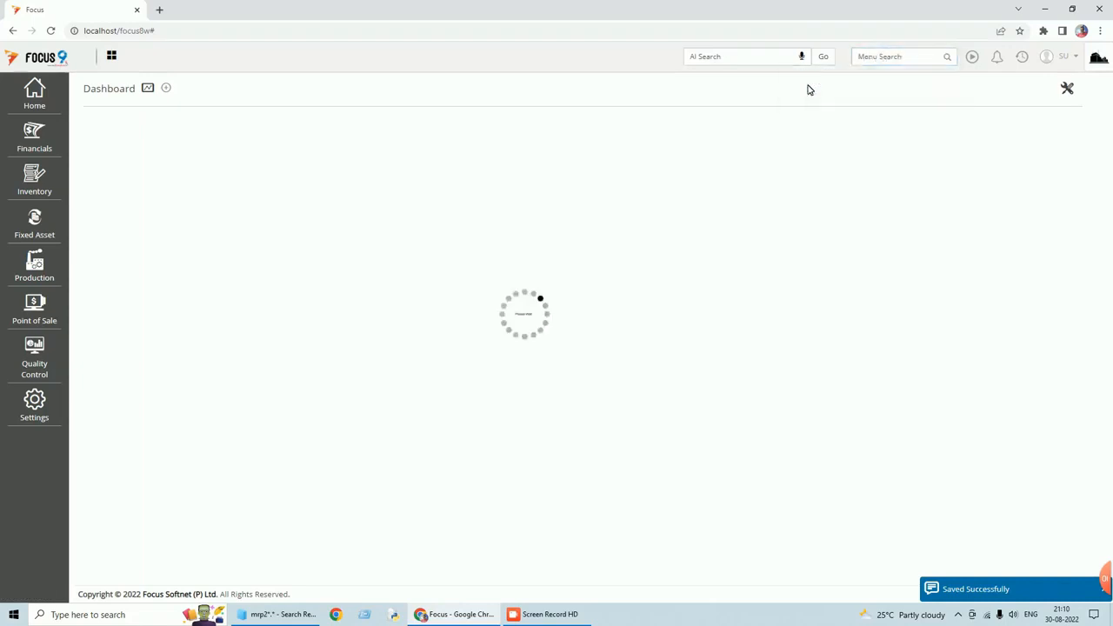
click(789, 96)
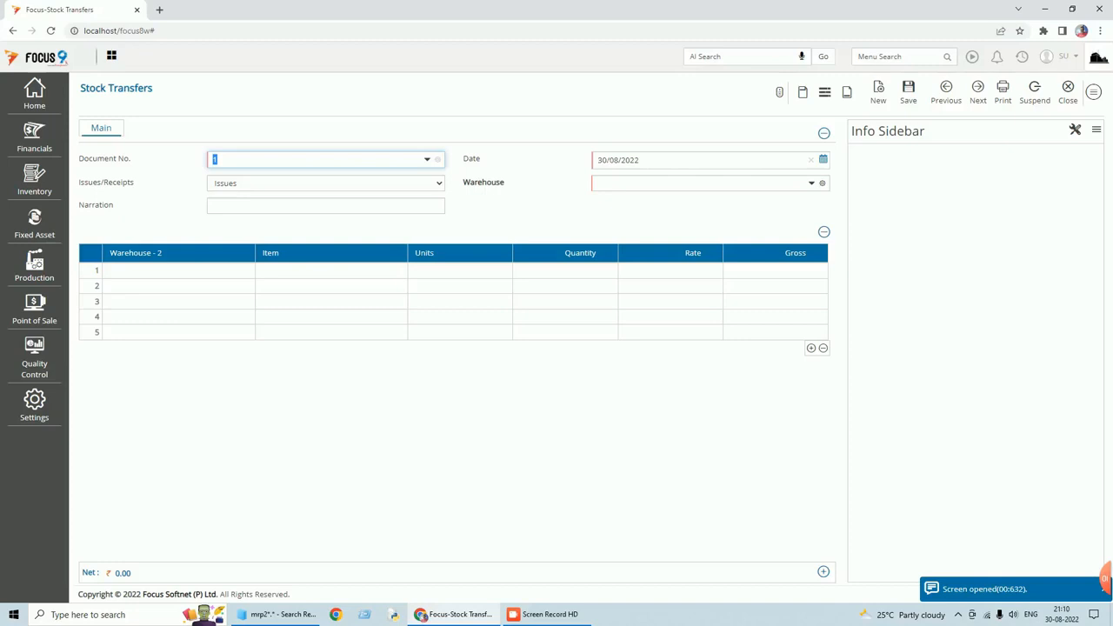
Set the stock transfer's date to 29/09/2022 and its source warehouse to Main Stores.
click(823, 160)
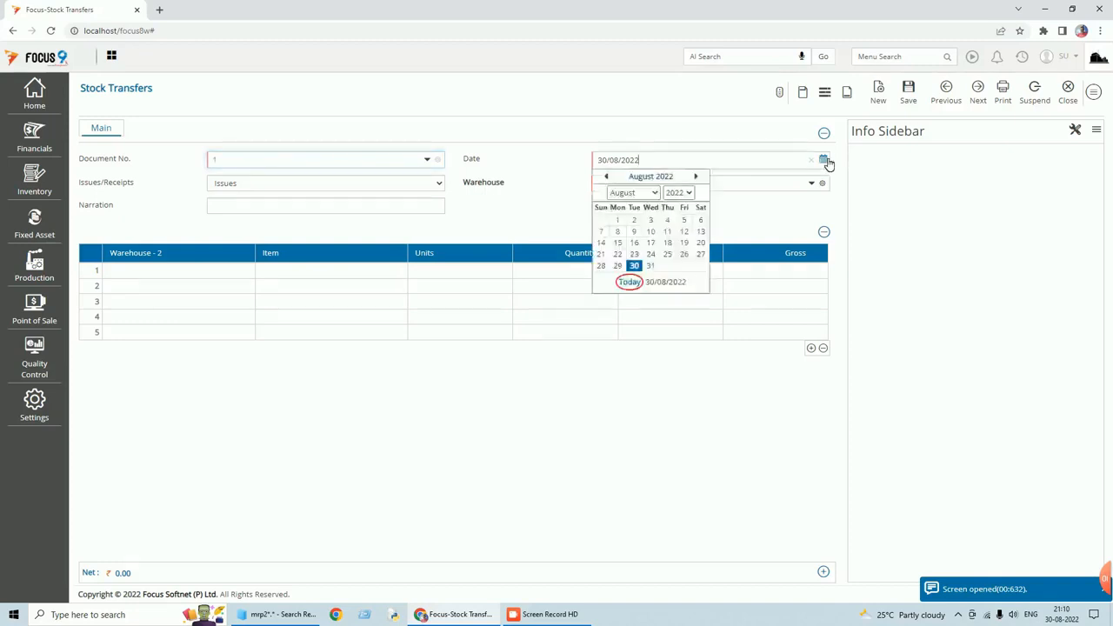
click(652, 192)
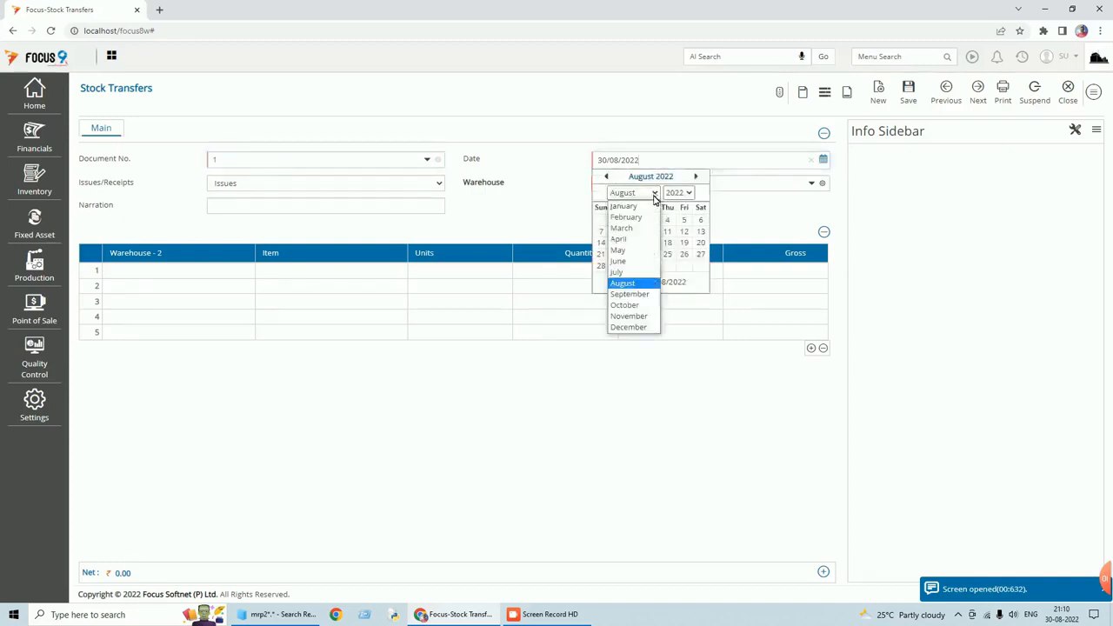
click(633, 294)
click(672, 265)
key(Tab)
key(Tab)
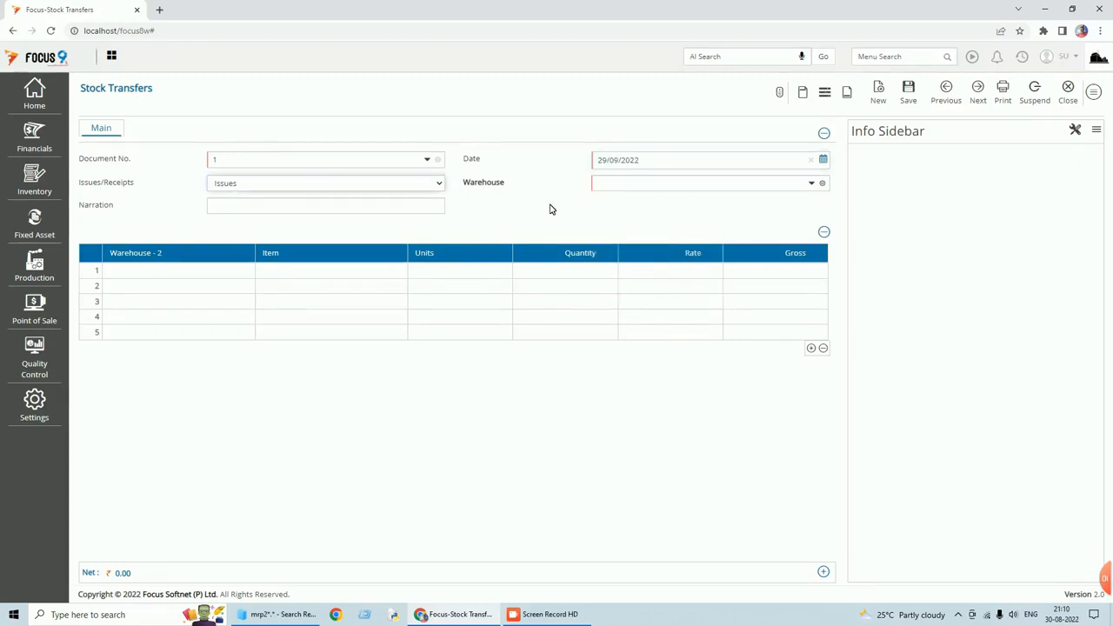
click(812, 184)
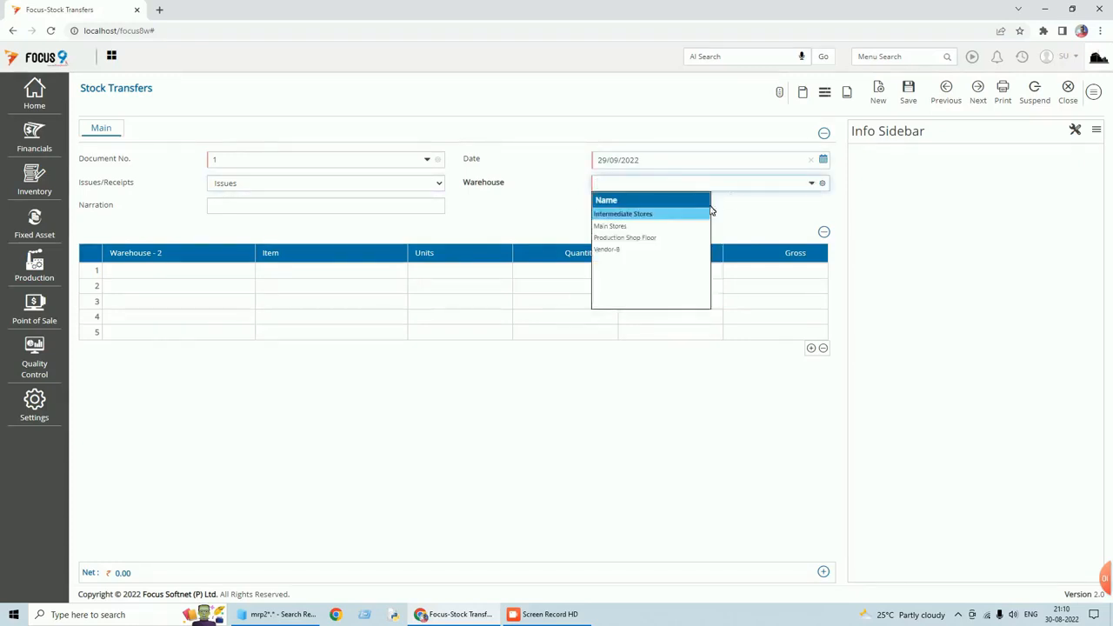
click(622, 228)
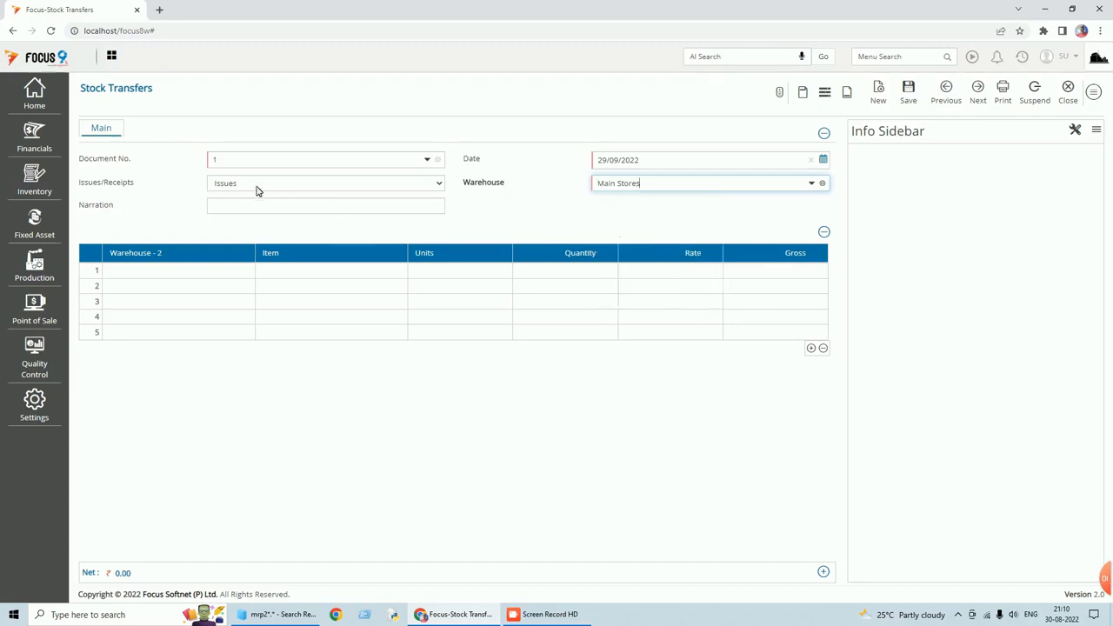
Fill the first transfer line with warehouse Vendor-B, item RM-1 and a quantity of 100.
click(154, 273)
text(ve)
key(Return)
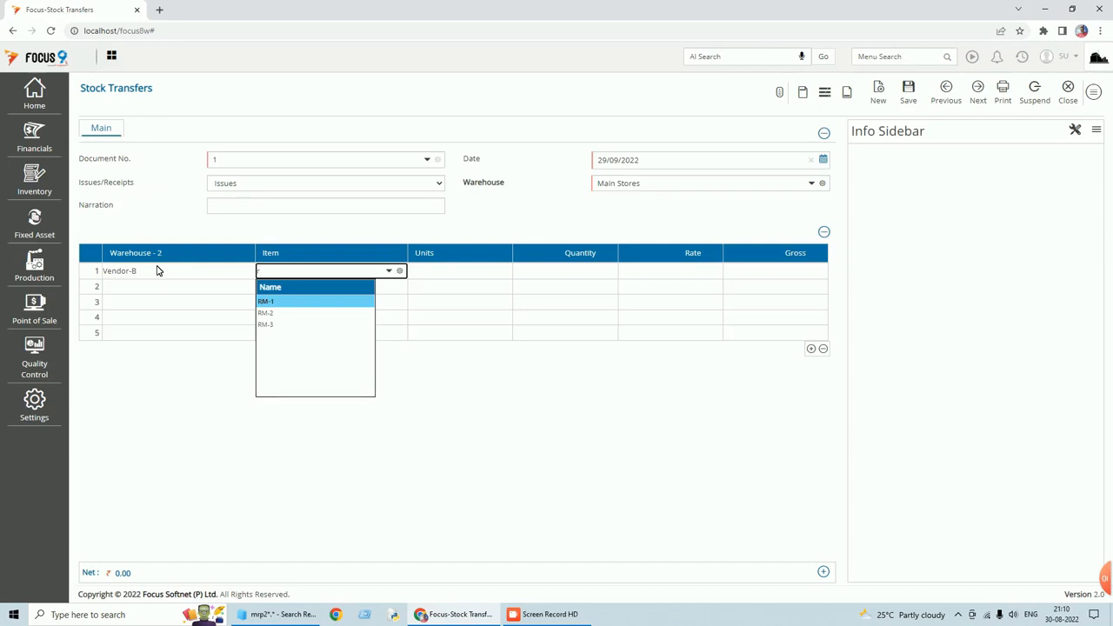
key(Return)
key(Return)
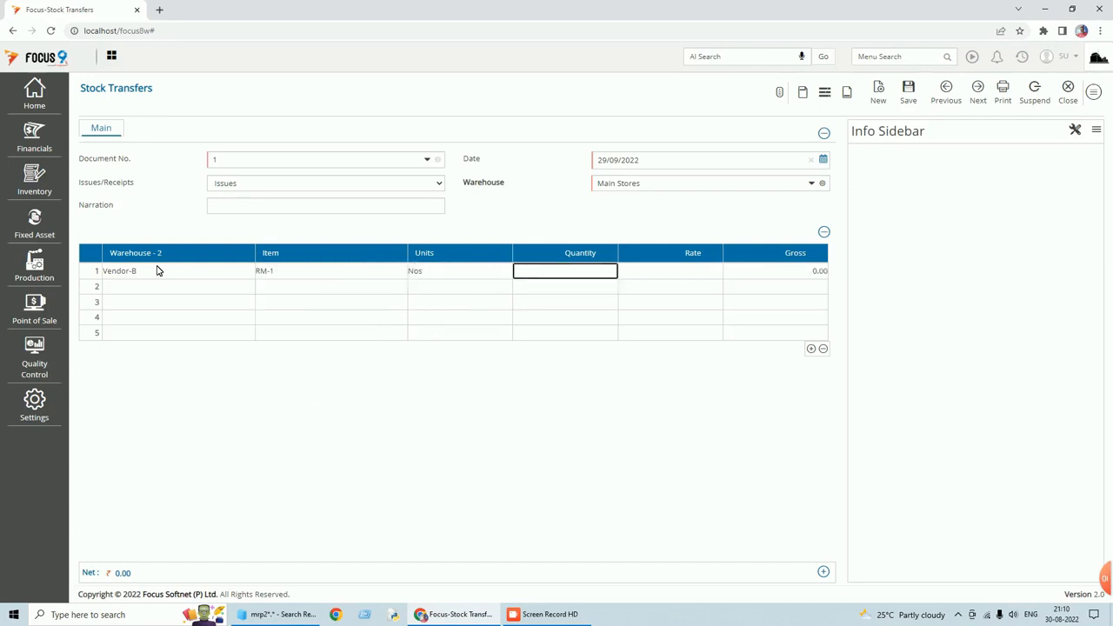
text(100)
key(Return)
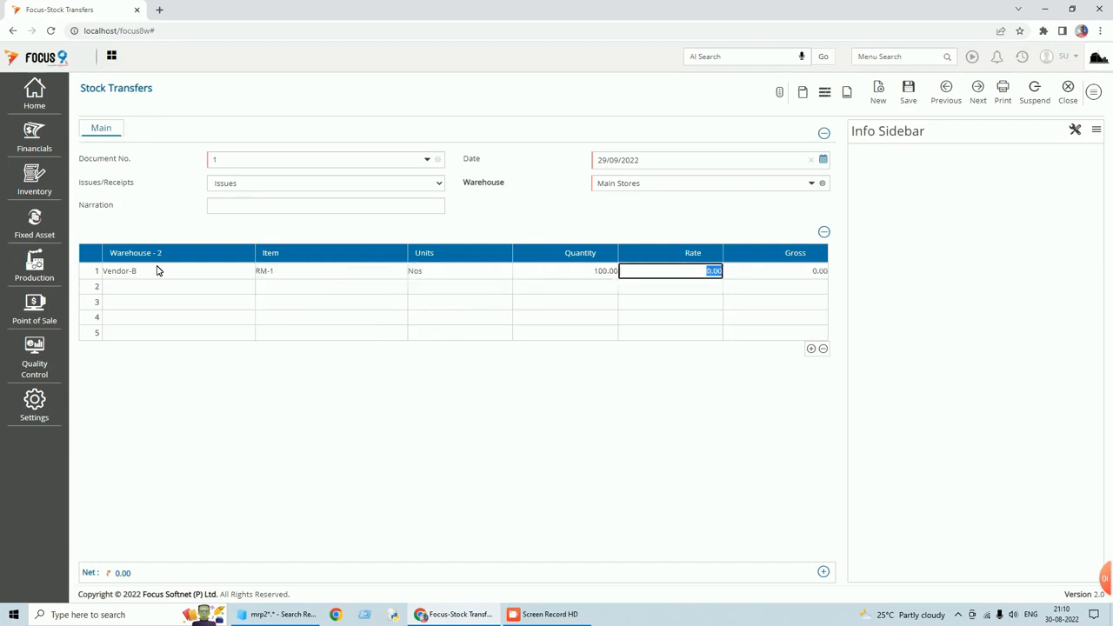
Fill the second transfer line with warehouse Vendor-B, item RM-2 and a quantity of 100.
click(147, 291)
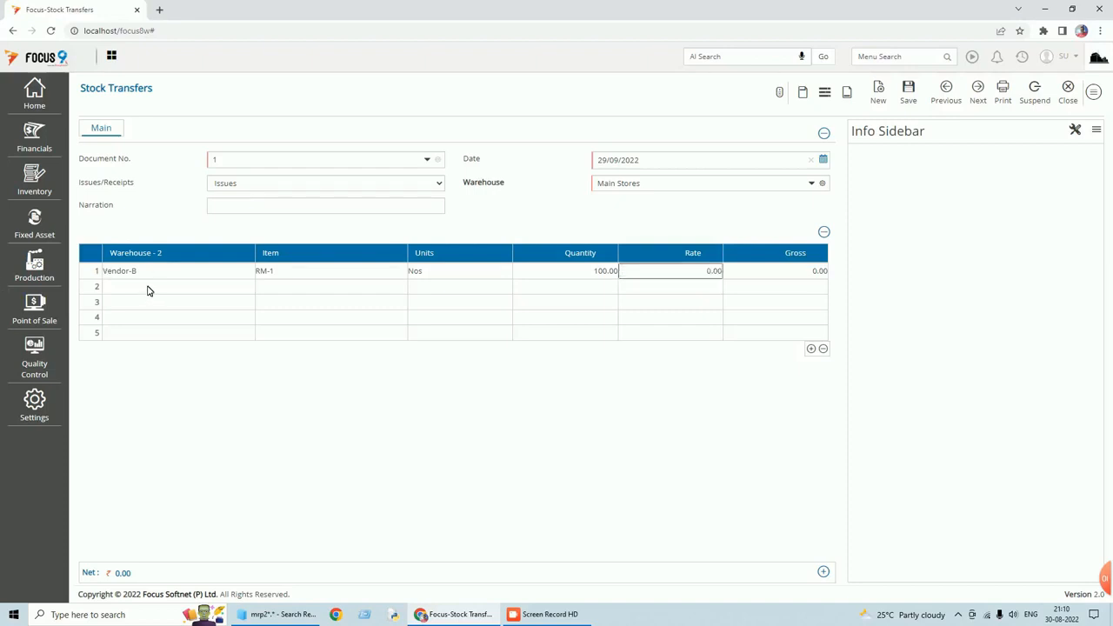
click(286, 291)
text(rm)
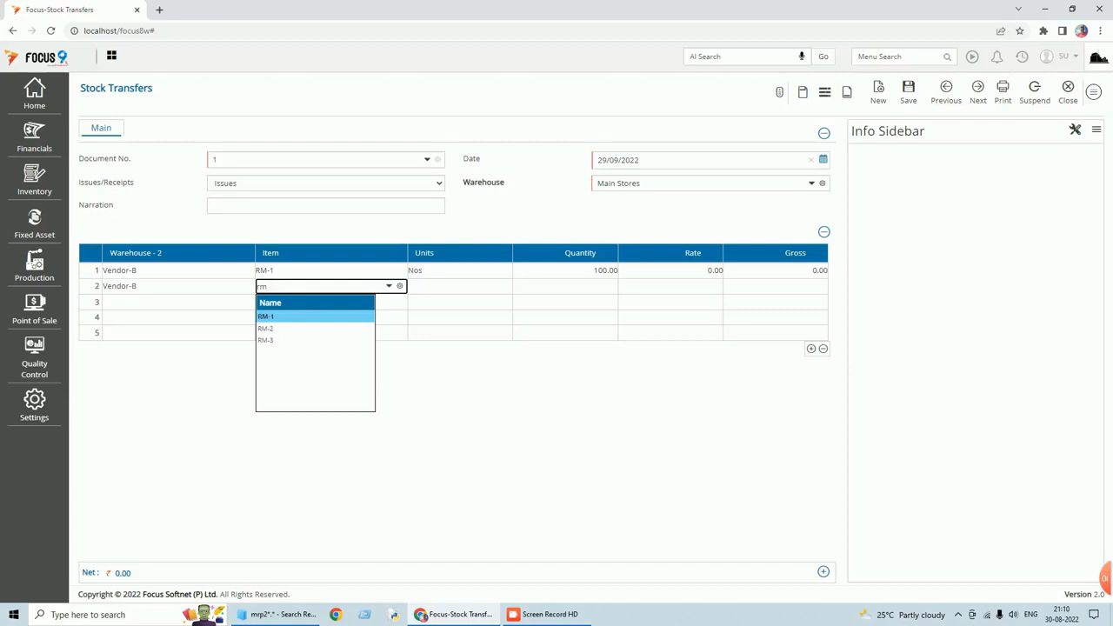
key(Down)
key(Return)
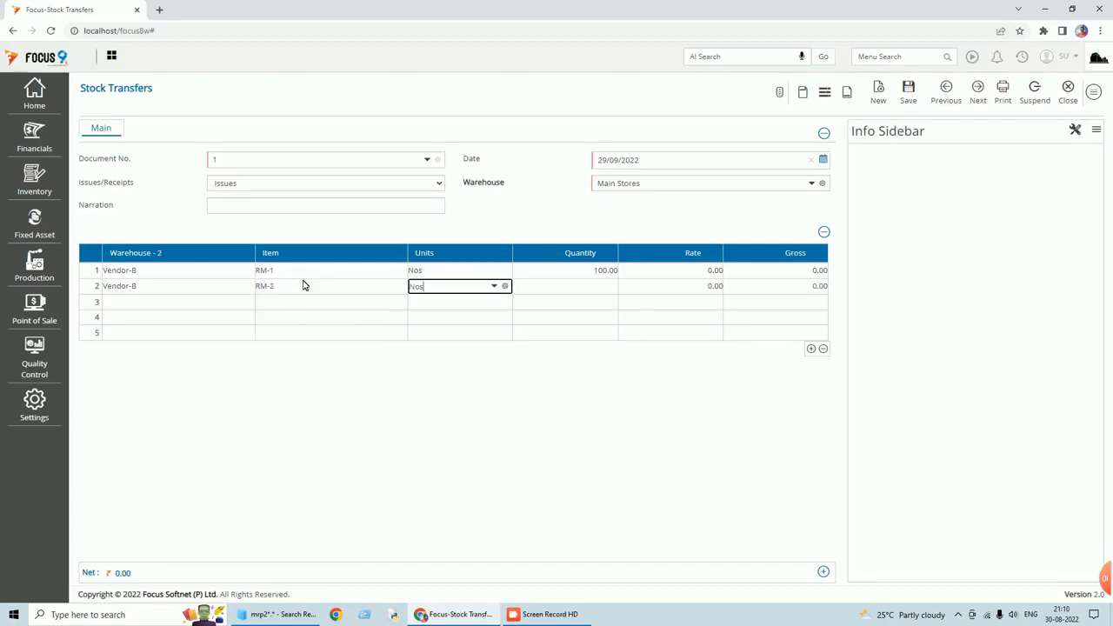
key(Return)
text(100)
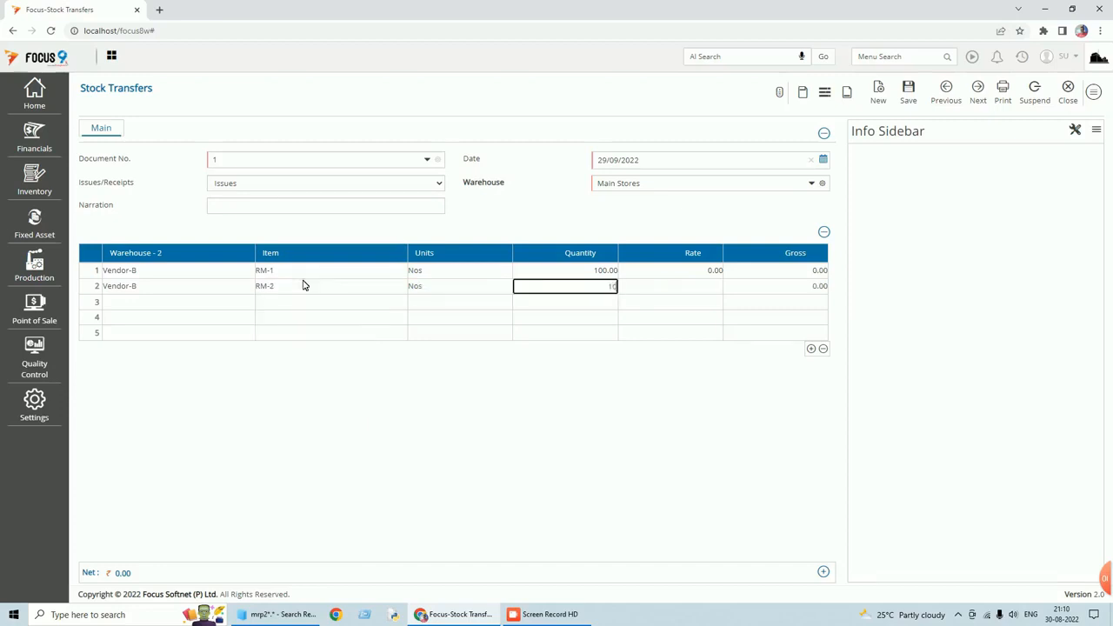
key(Return)
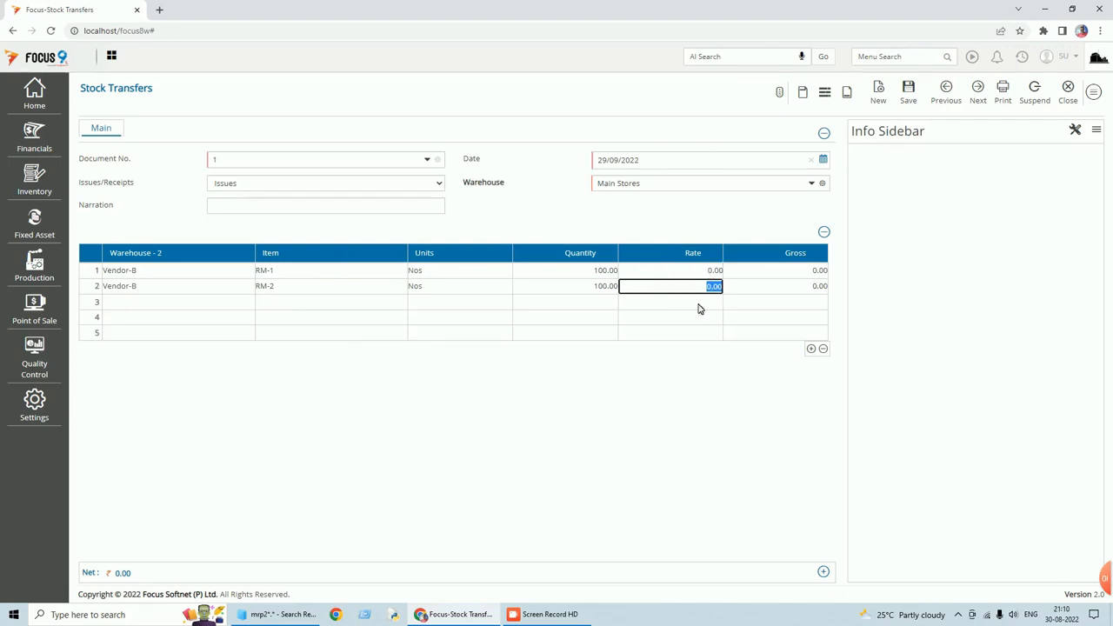
Save the stock transfer voucher and close Stock Transfers.
click(908, 91)
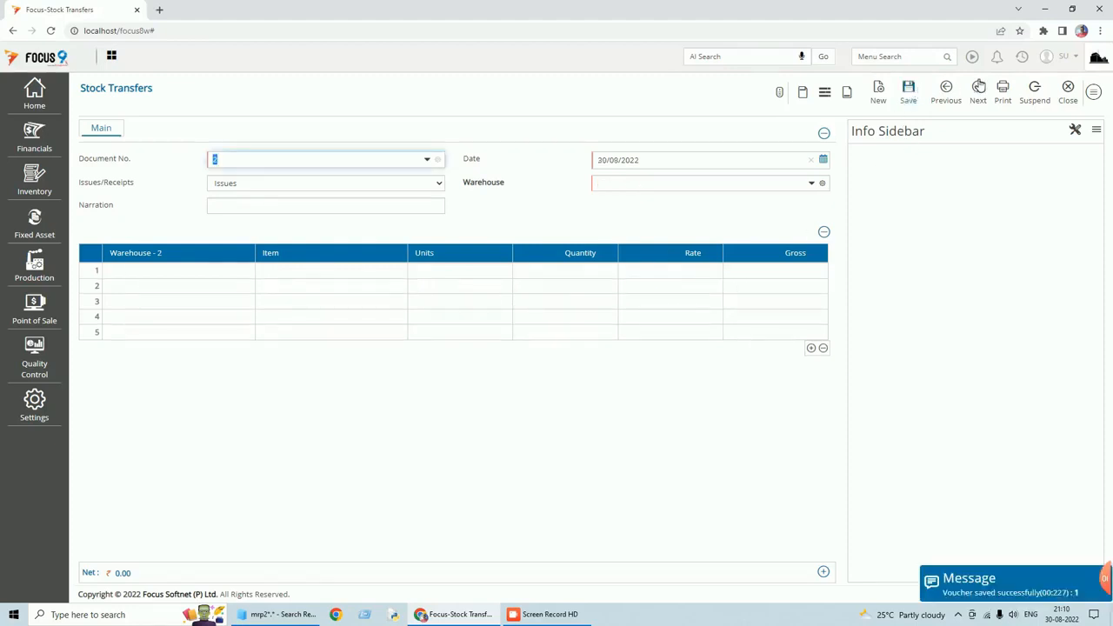
click(1069, 103)
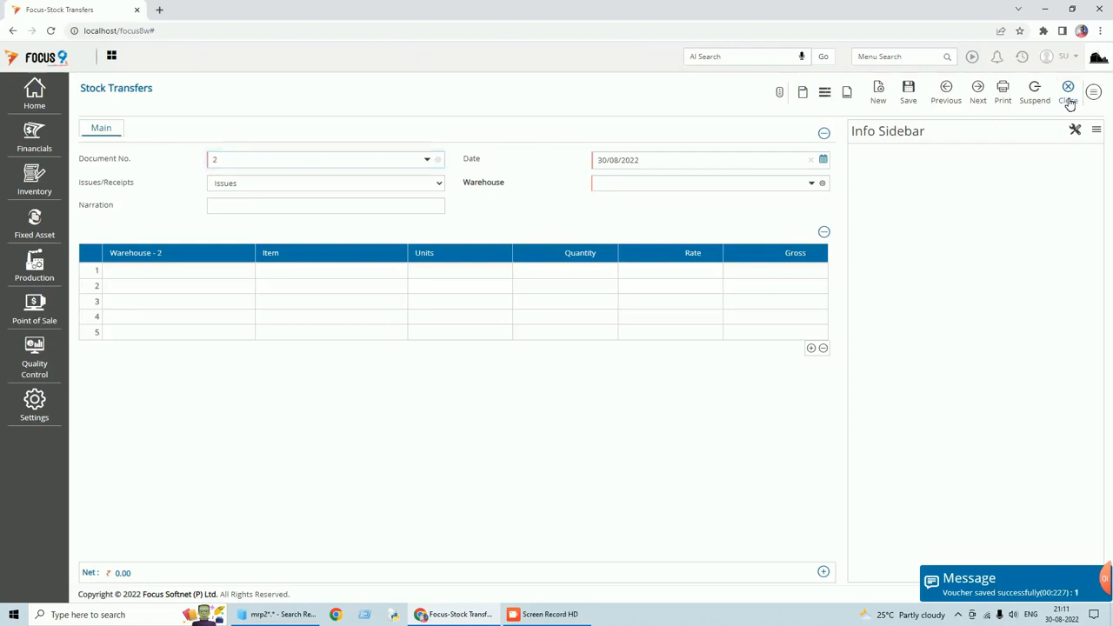
click(1088, 102)
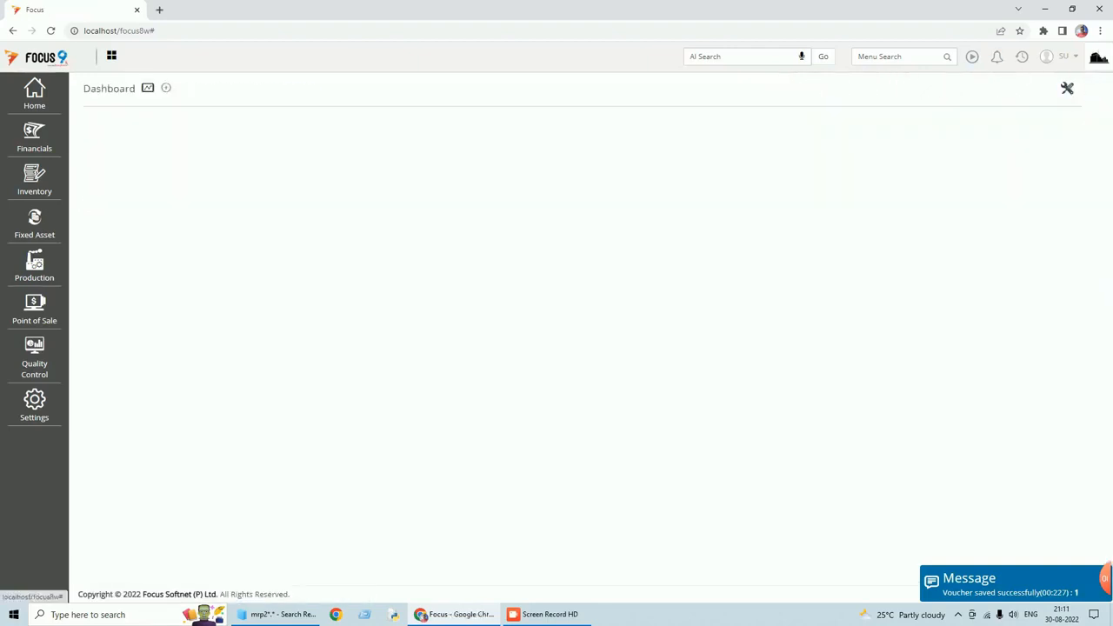
Find and open the Stock Ledger report and select all five items for it.
click(904, 58)
text(sto)
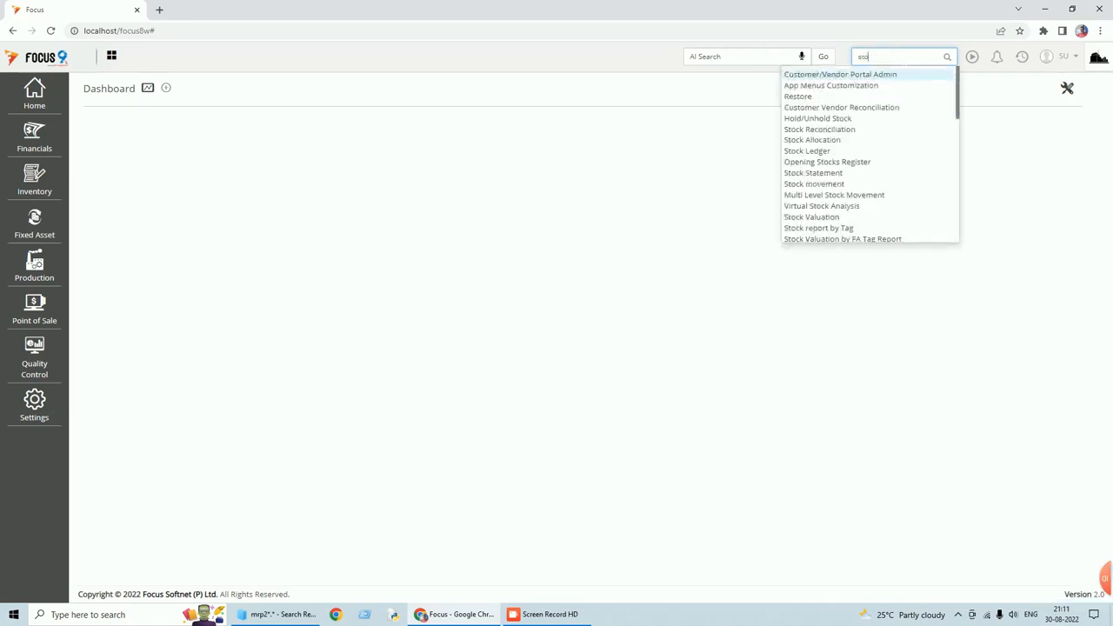
text(c)
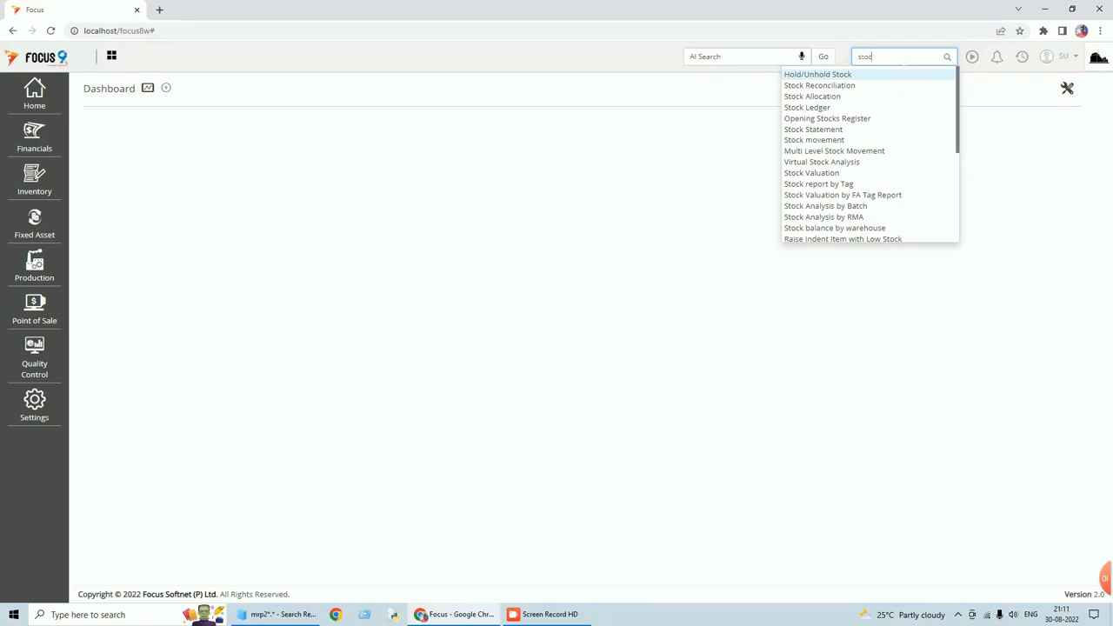
click(831, 108)
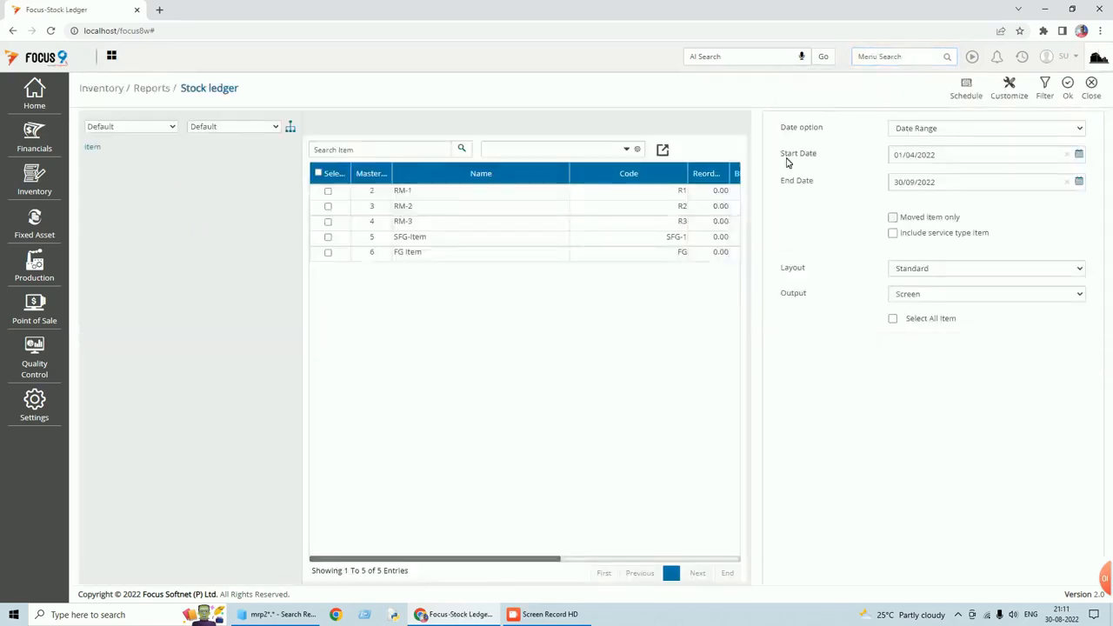
click(318, 173)
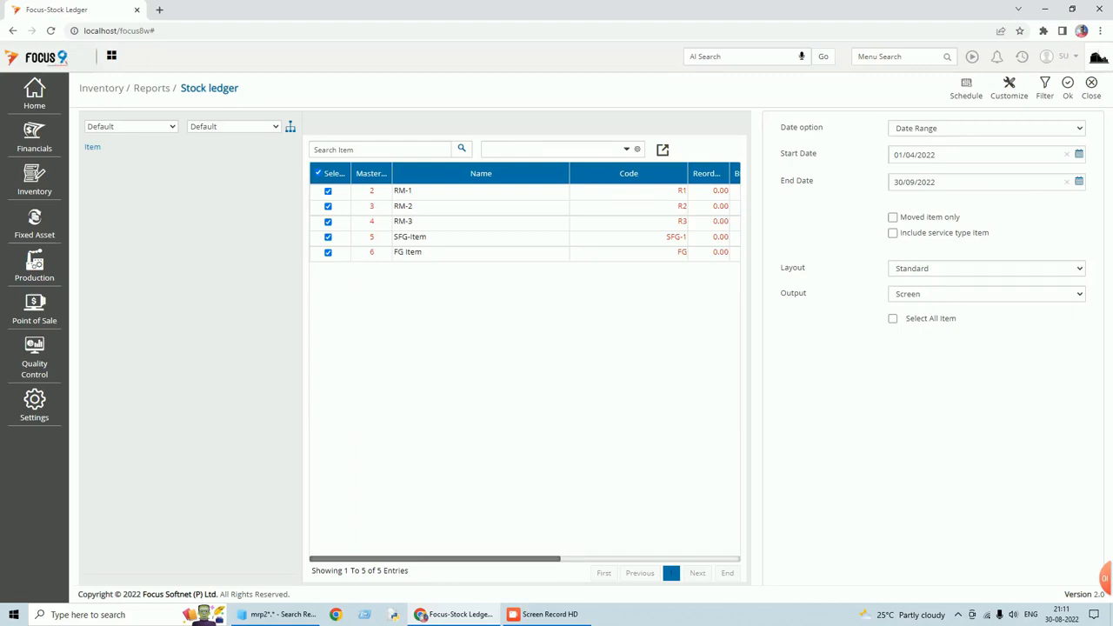
Apply an advanced filter to the stock ledger where the warehouse name is equal to the value Vendor-B.
click(1044, 89)
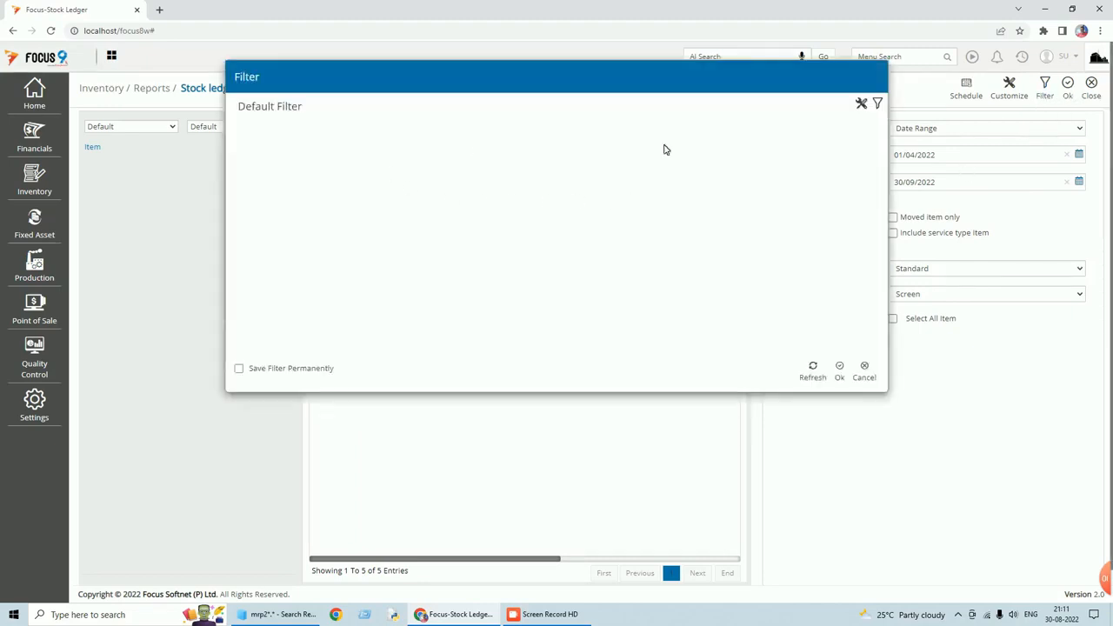
click(877, 104)
click(400, 128)
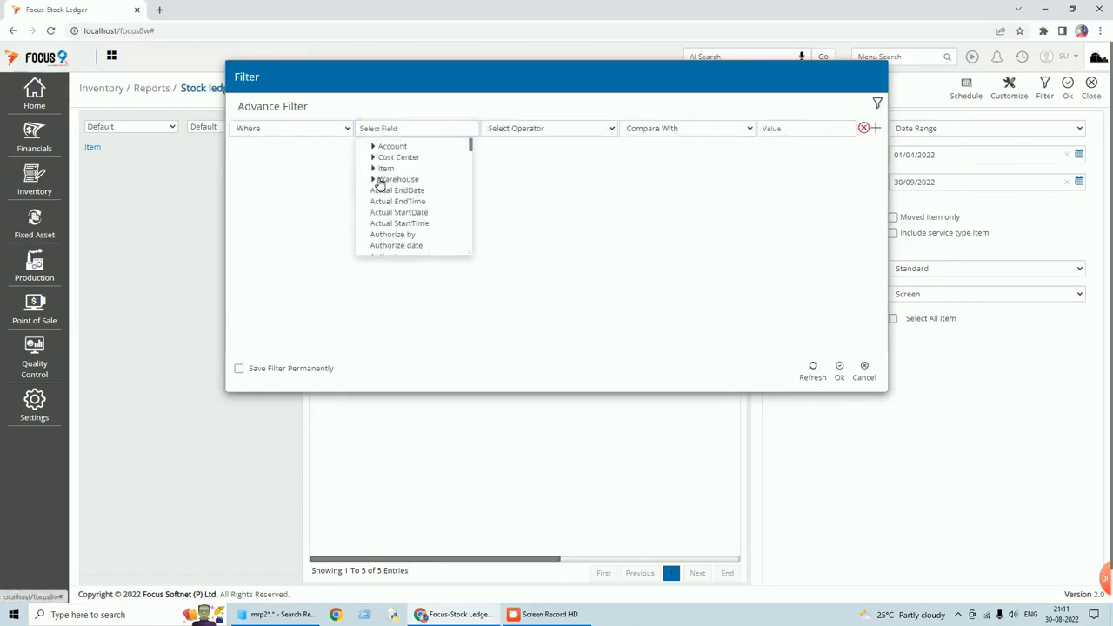
click(376, 180)
click(403, 191)
click(545, 131)
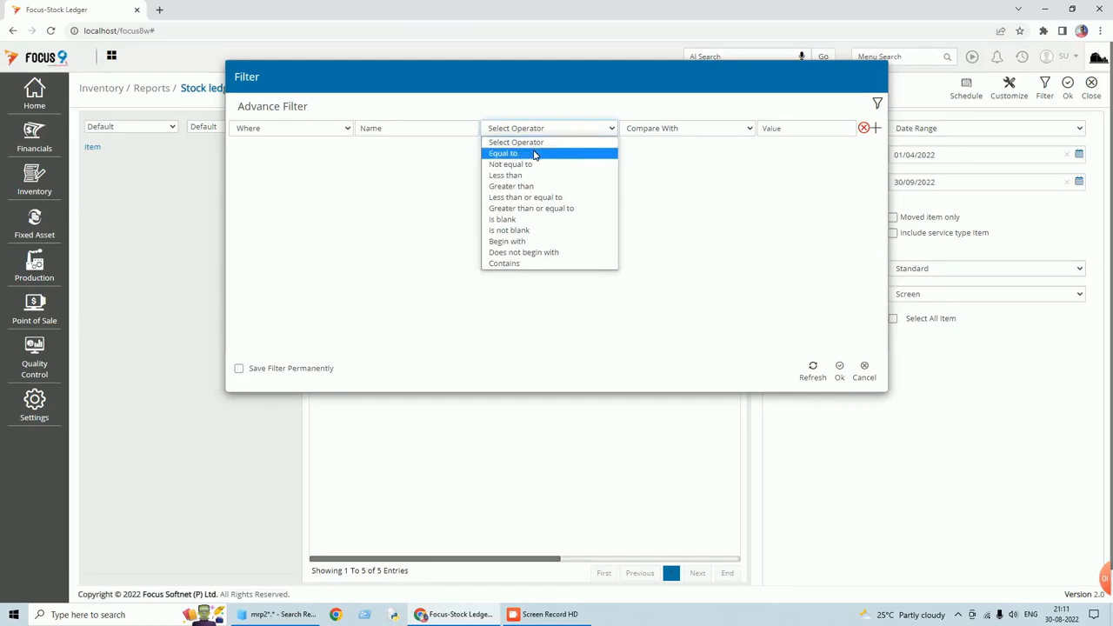
click(534, 153)
click(651, 128)
click(648, 154)
text(ve)
click(774, 159)
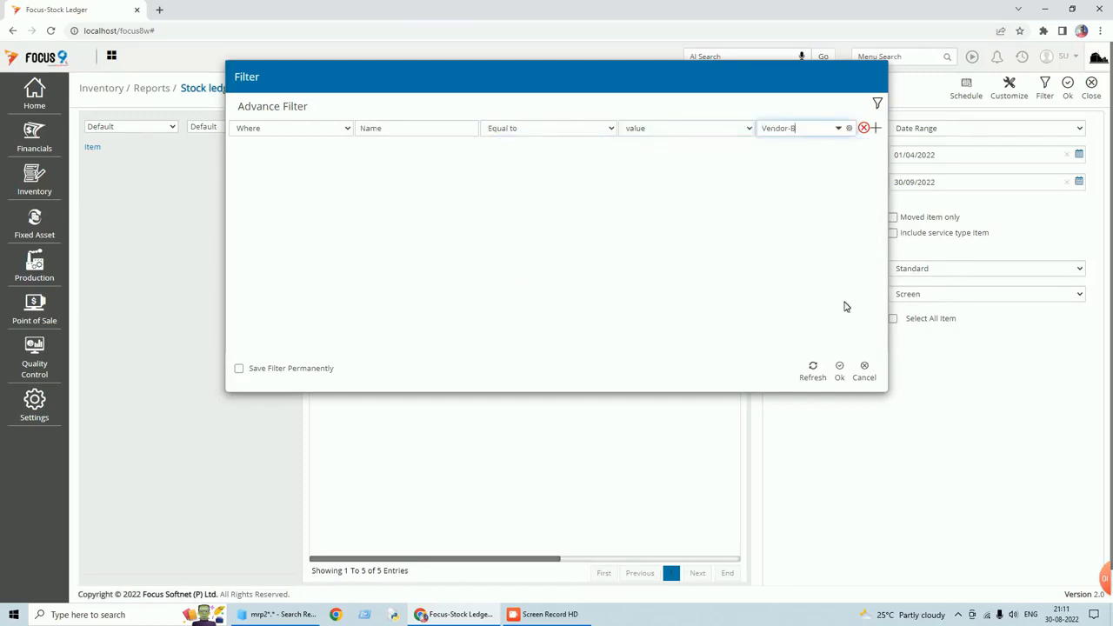
click(840, 370)
Run the filtered stock ledger to check the stock at Vendor-B, and close the report.
click(1068, 87)
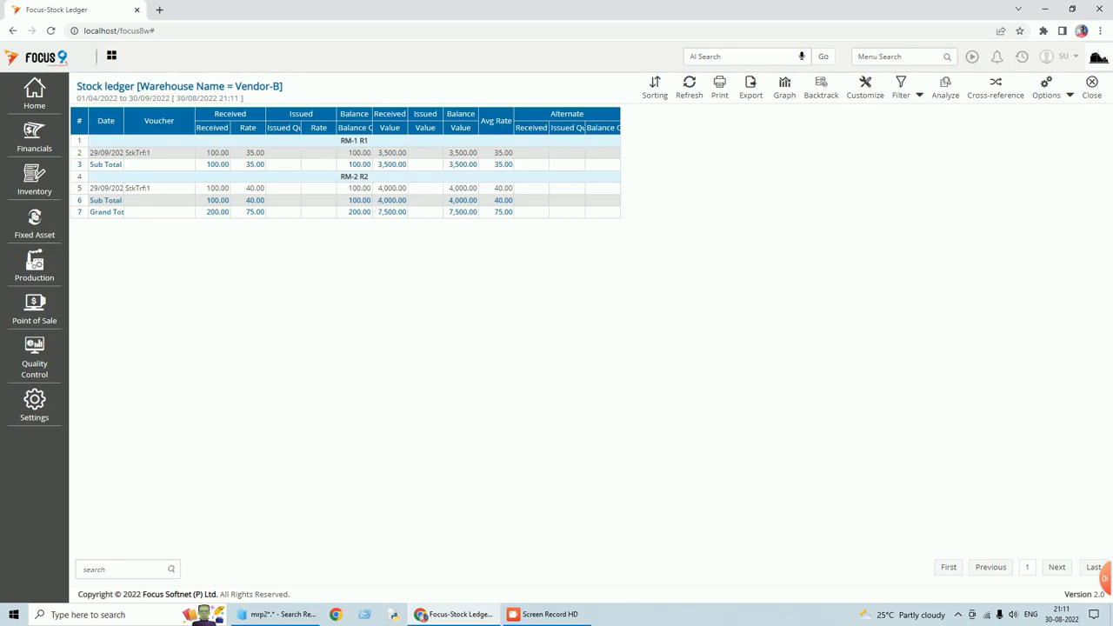
click(1097, 98)
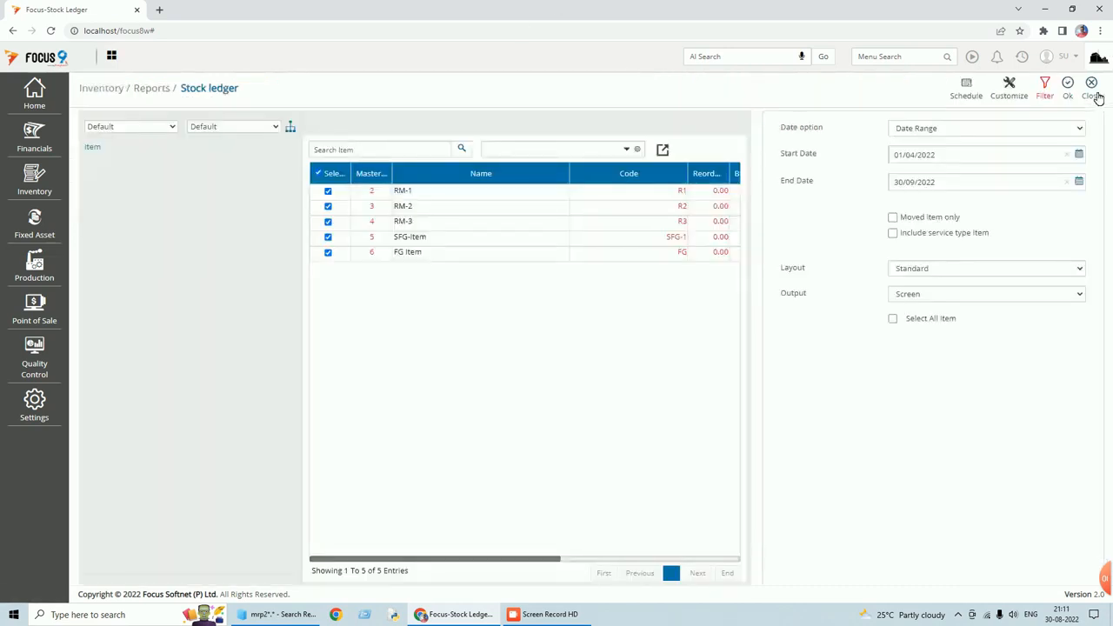
click(1096, 97)
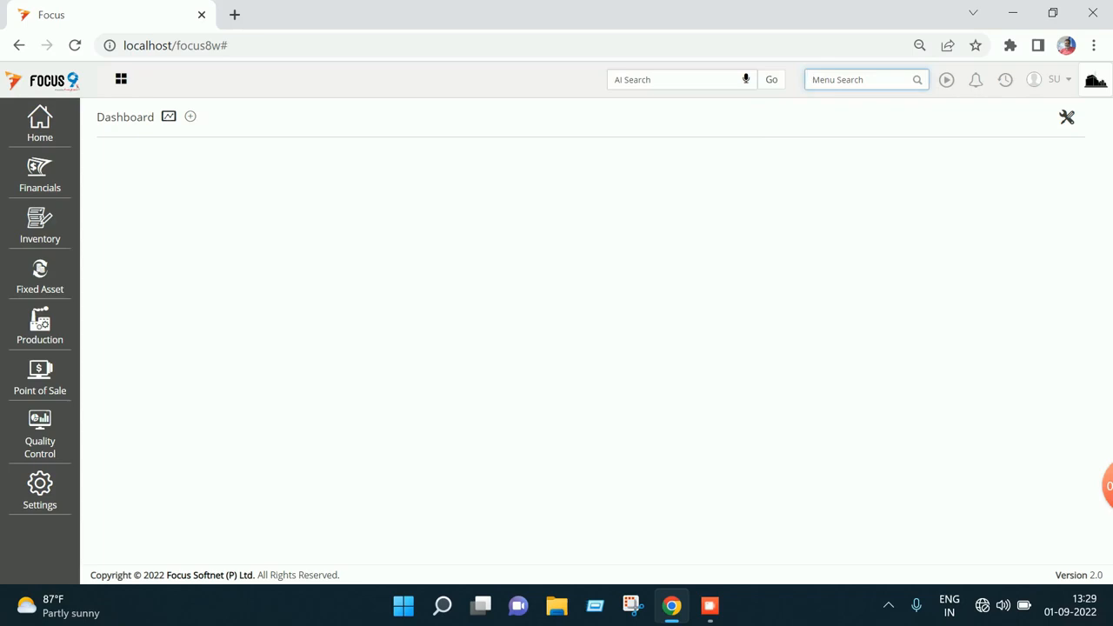
Find and open the Job work issue form and choose job order 1 with production order PO1-1.
text(job)
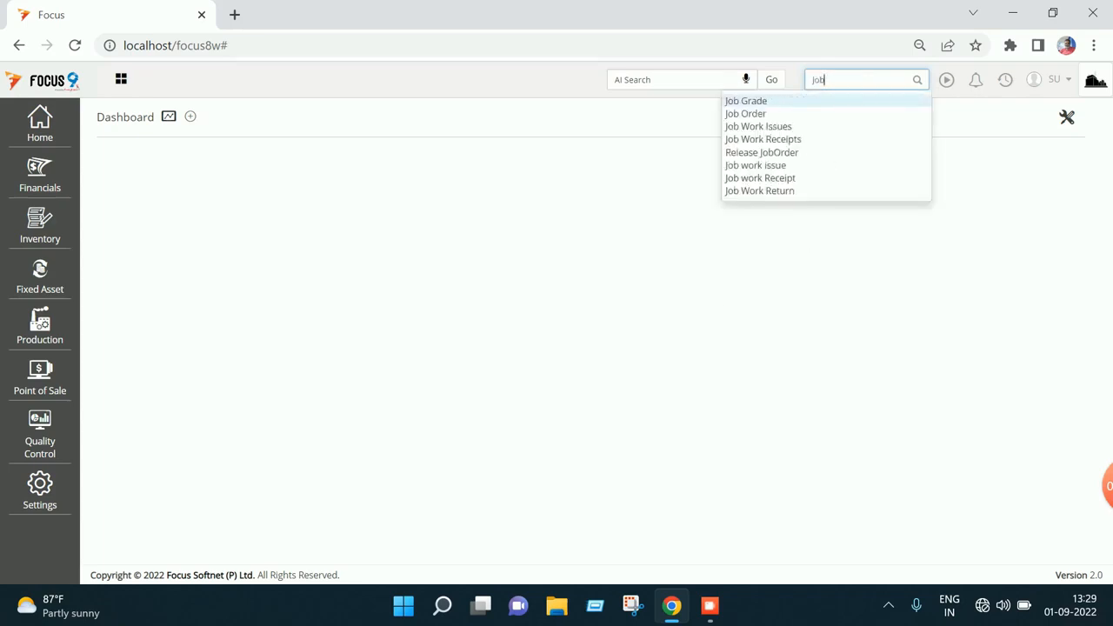
click(756, 165)
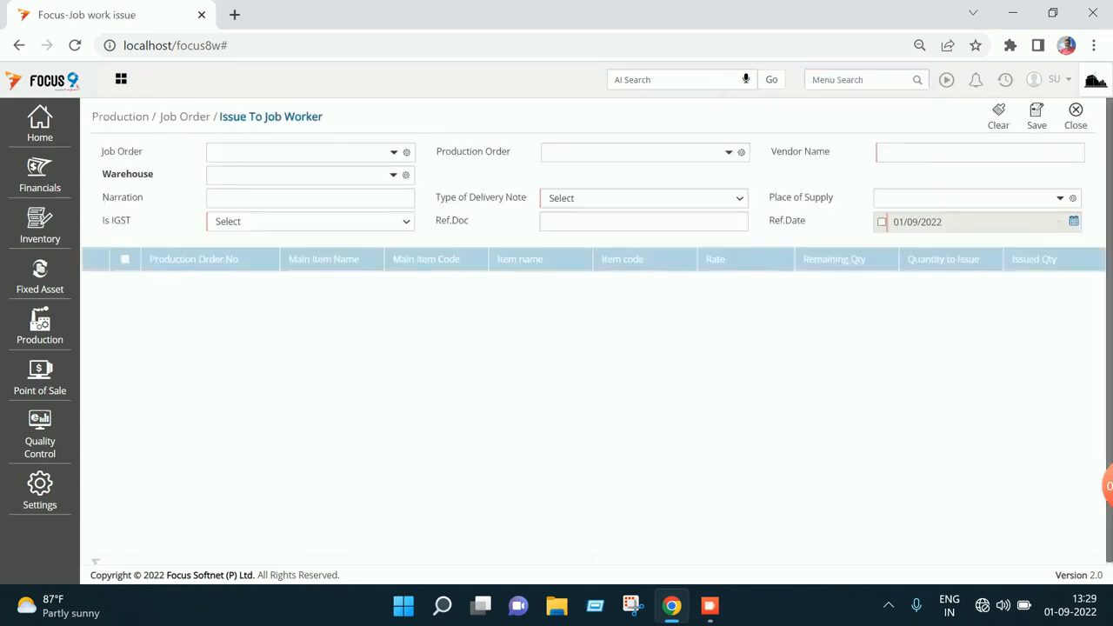
click(394, 153)
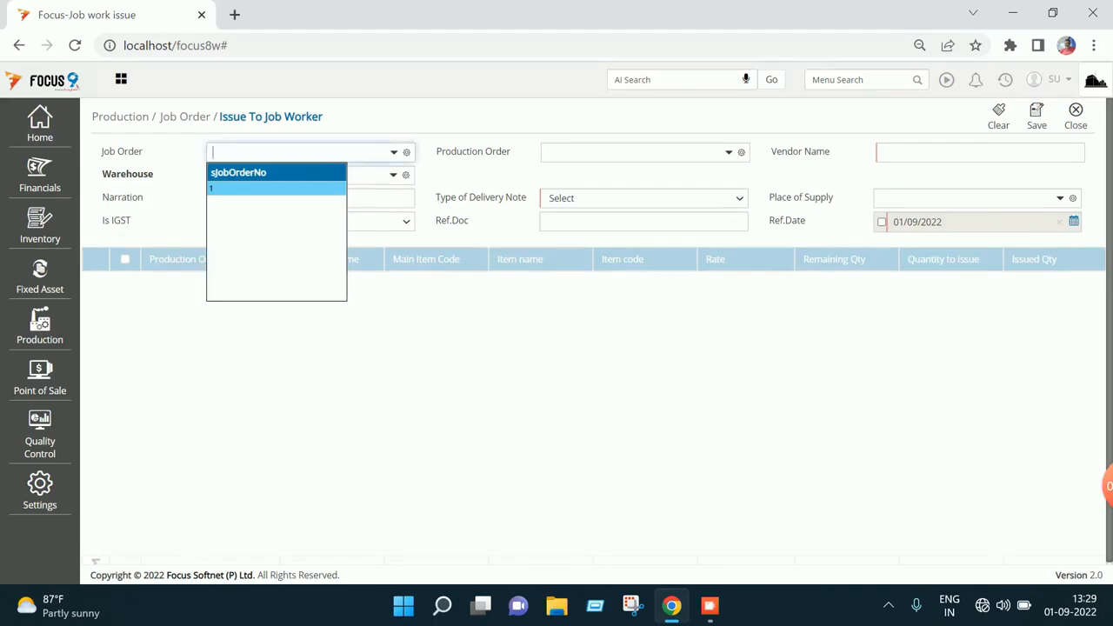
key(Return)
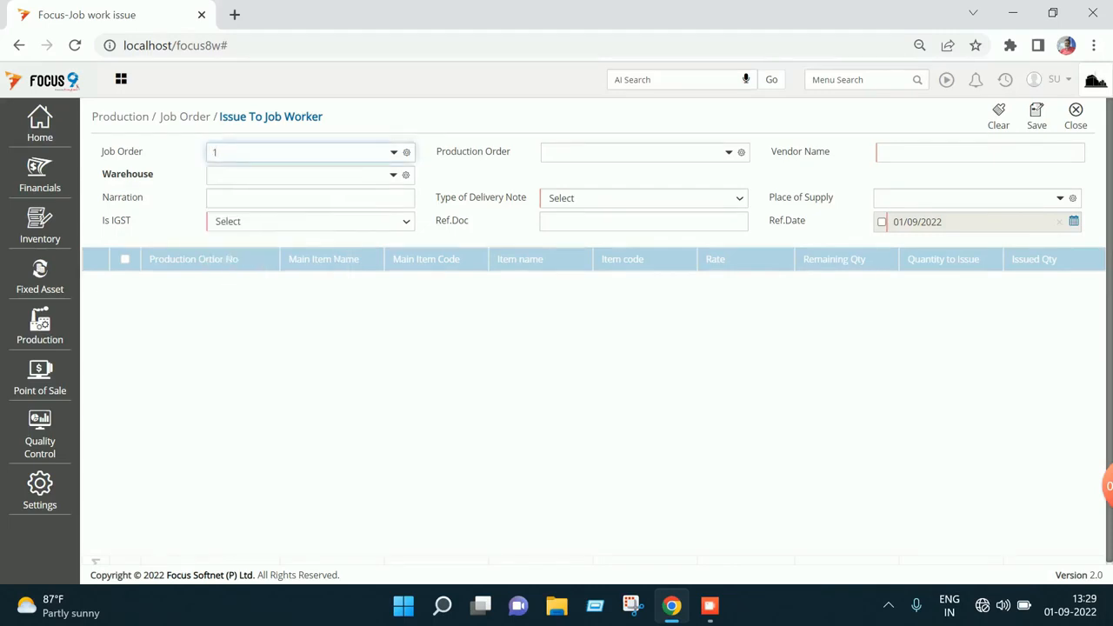
key(Tab)
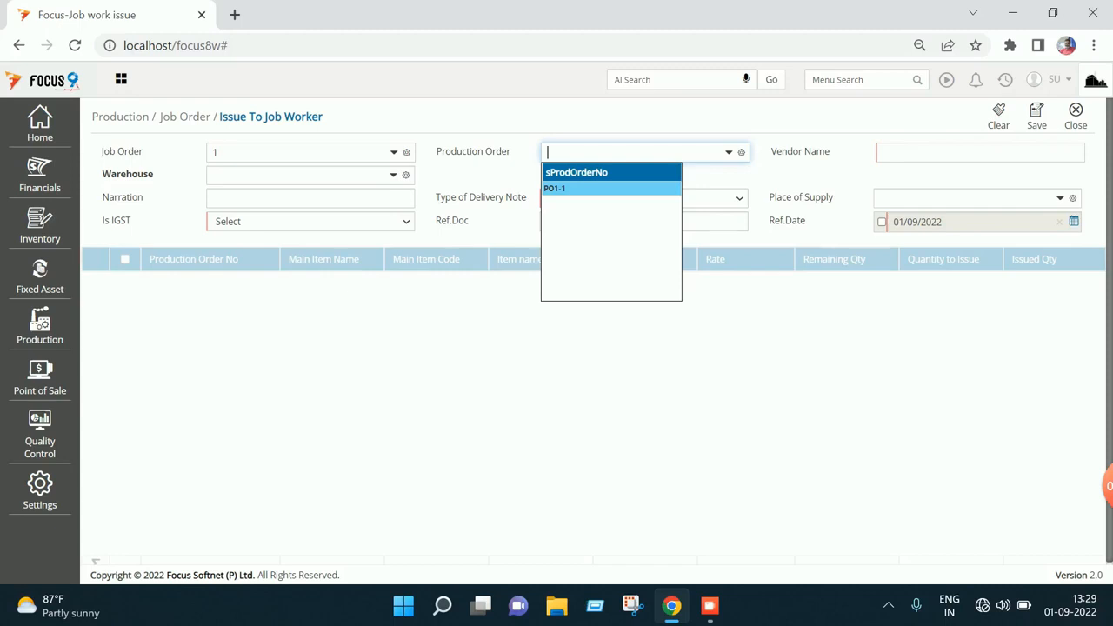
key(Return)
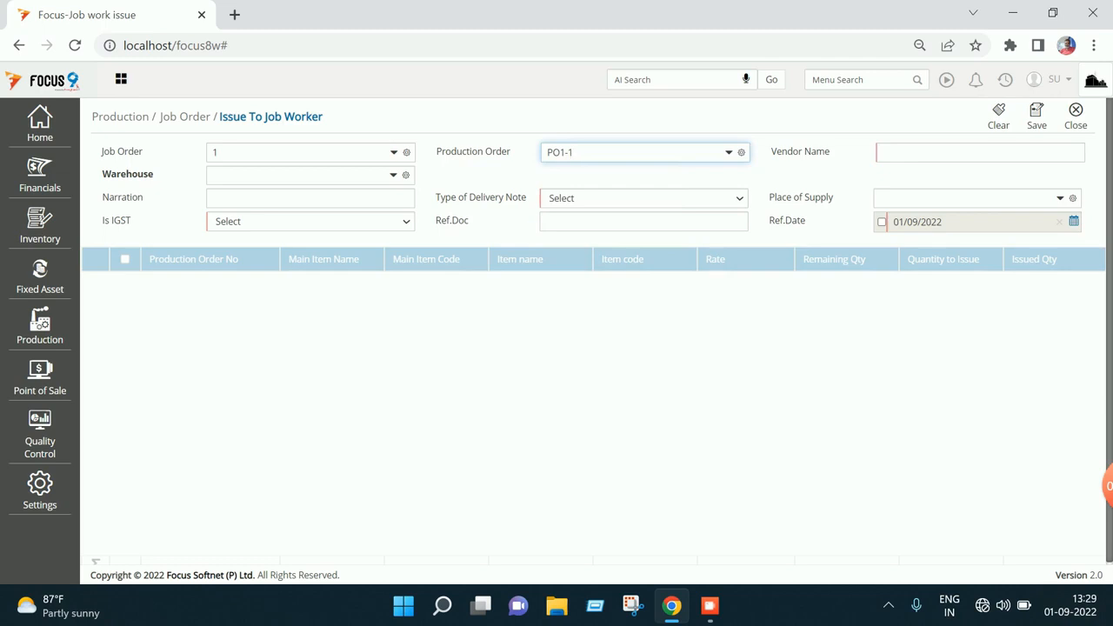
key(Tab)
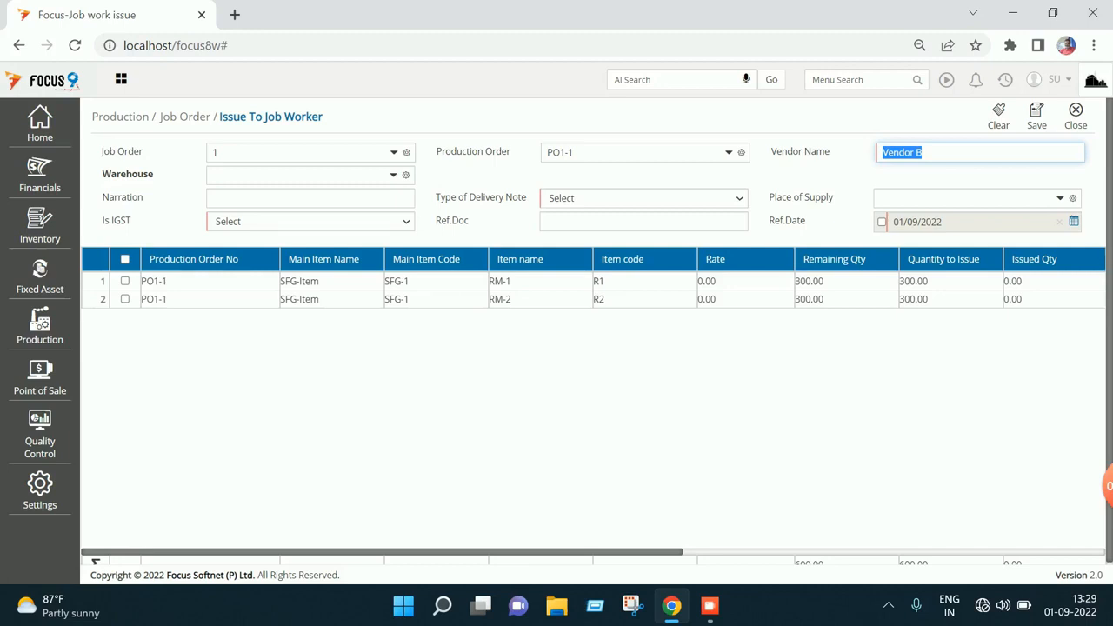
Set the issue's warehouse to Main Stores and its type of delivery note to Job Work.
key(Tab)
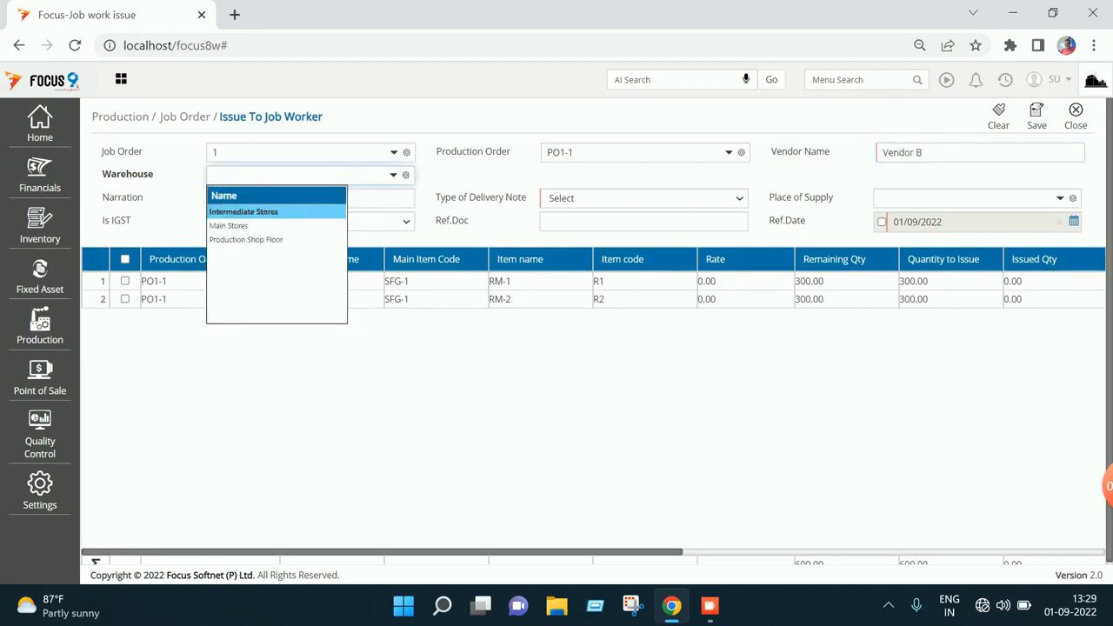
key(Down)
key(Return)
key(Tab)
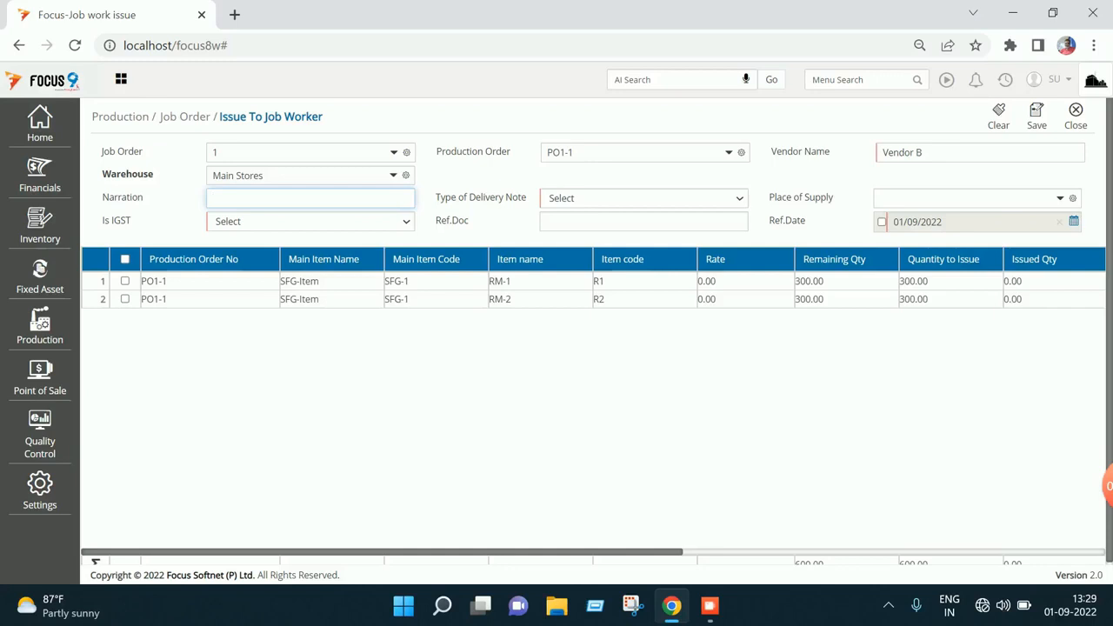
key(Tab)
key(Down)
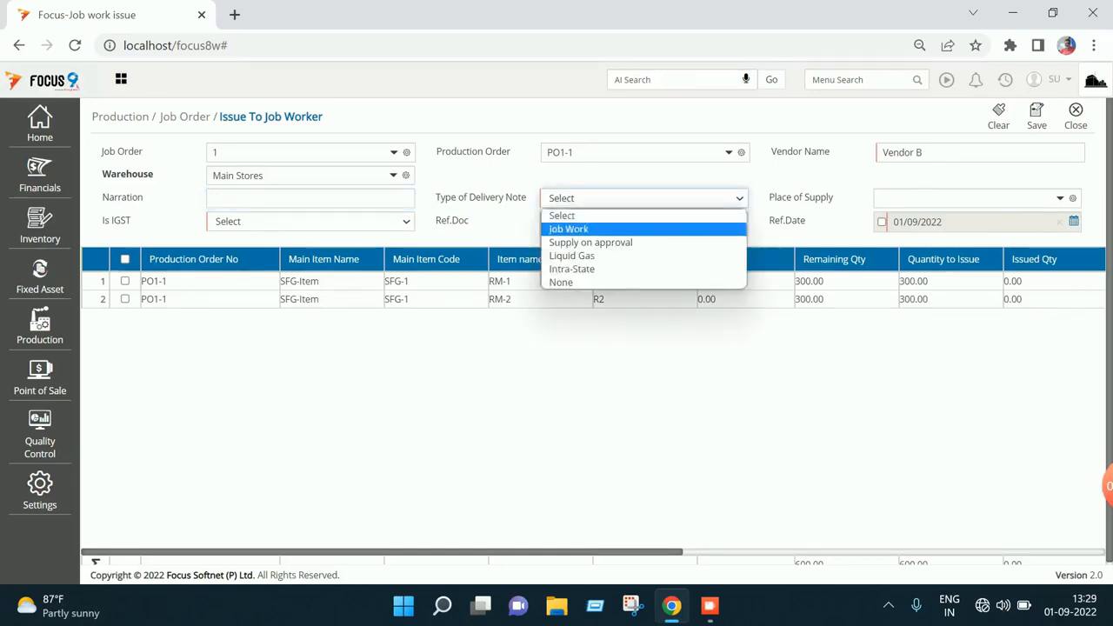
key(Return)
key(Tab)
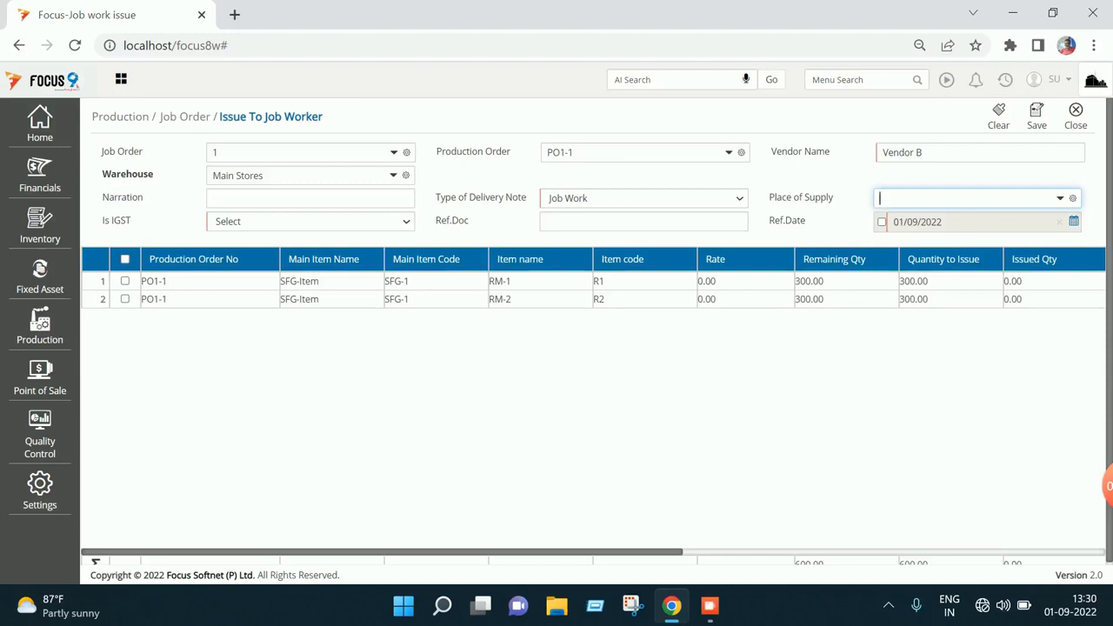
Set the place of supply to TELANGANA and Is IGST to No for the issue.
key(space)
text(te)
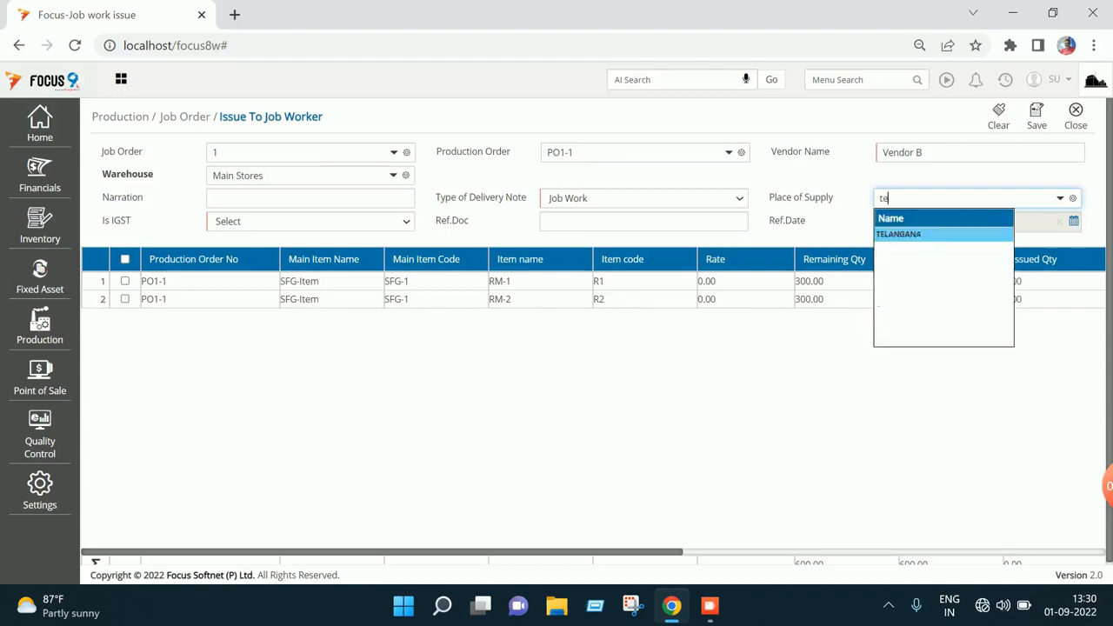
key(Return)
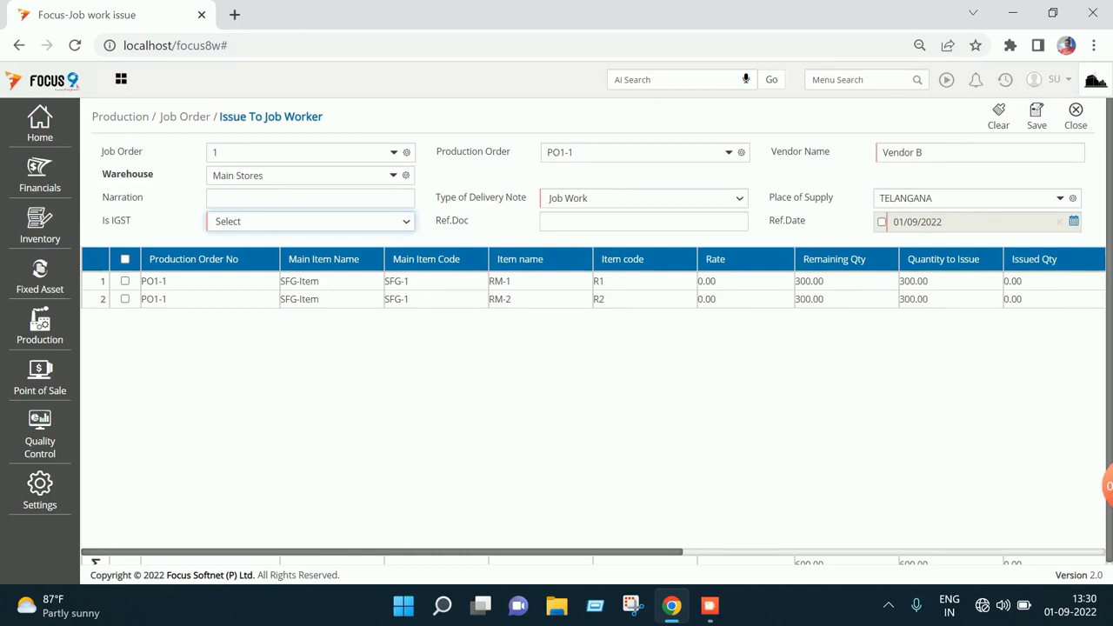
key(space)
key(Down)
key(Down)
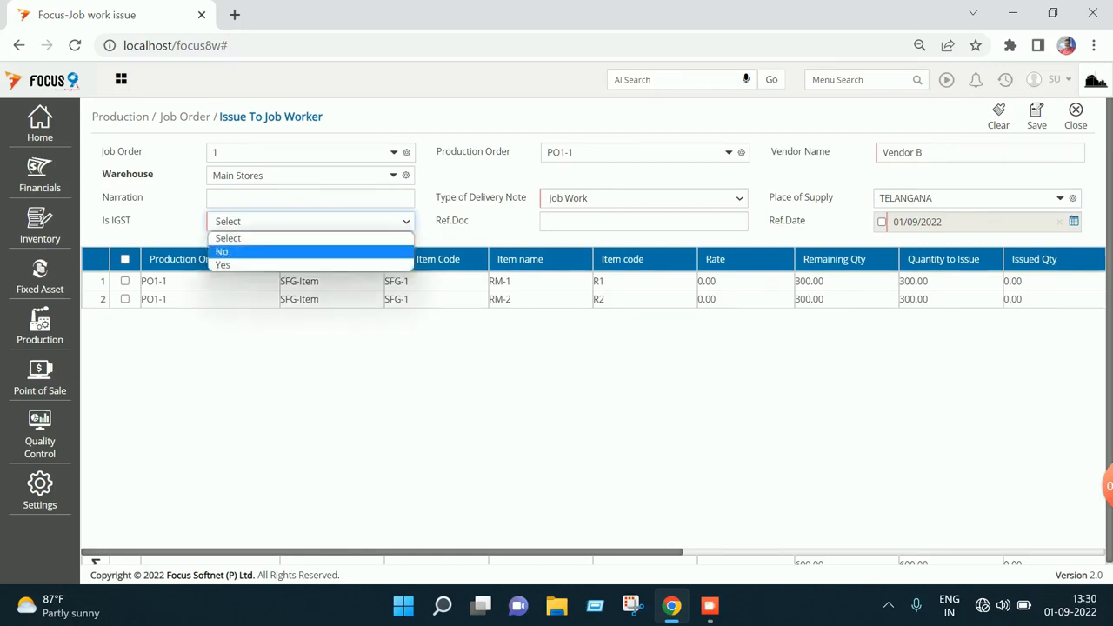
key(Up)
key(Return)
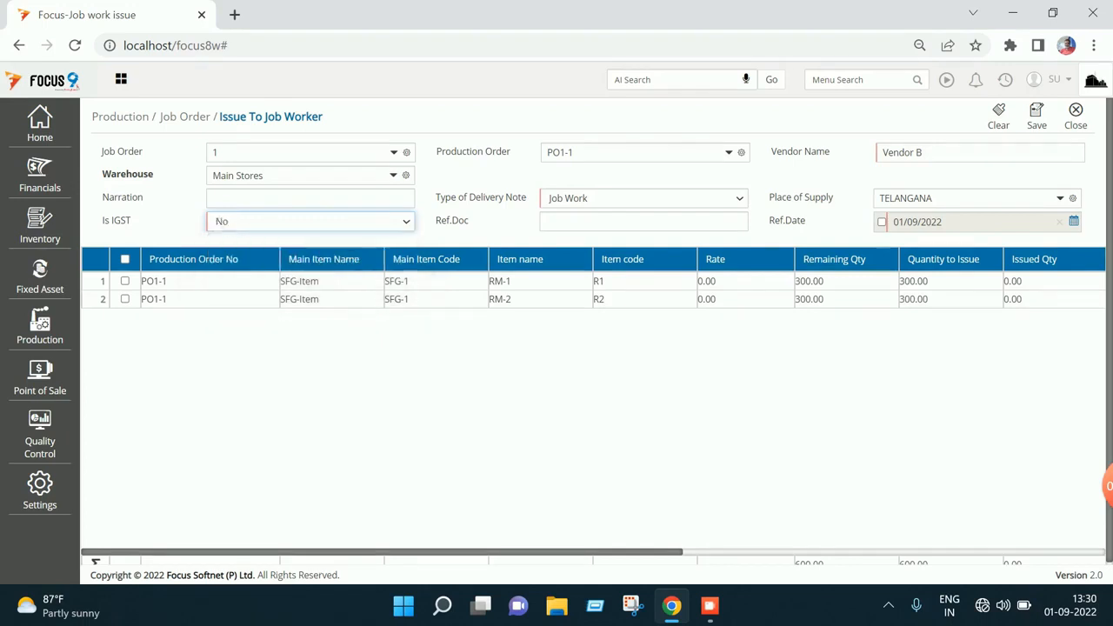
Select the RM-1 and RM-2 rows with an Issueing Now quantity of 300 each, and save and close the issue.
click(125, 280)
click(125, 299)
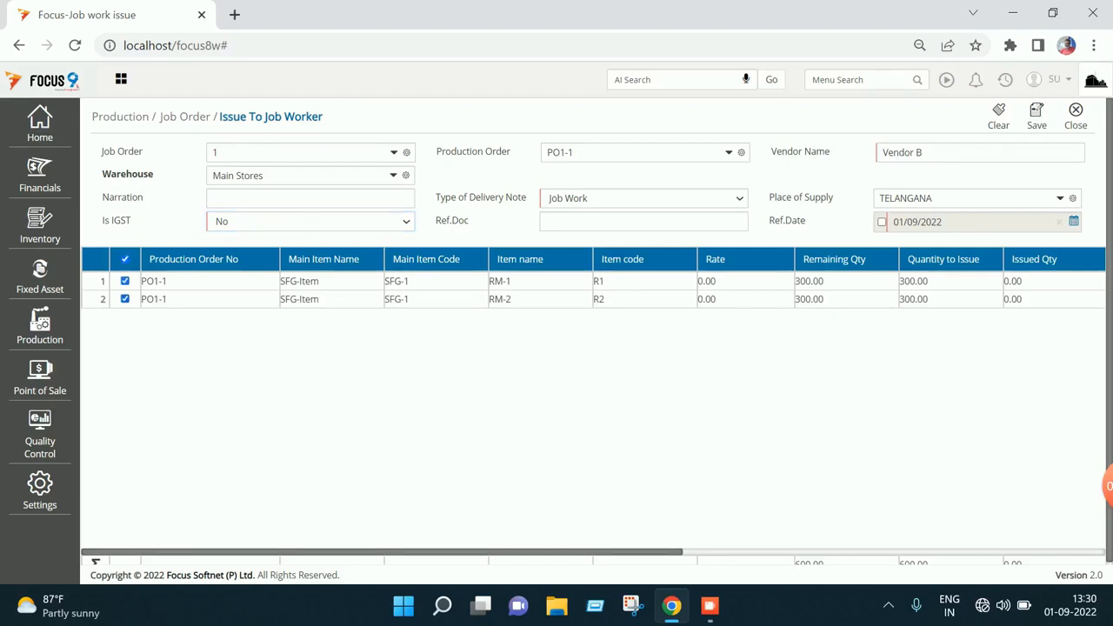
drag(381, 553, 646, 552)
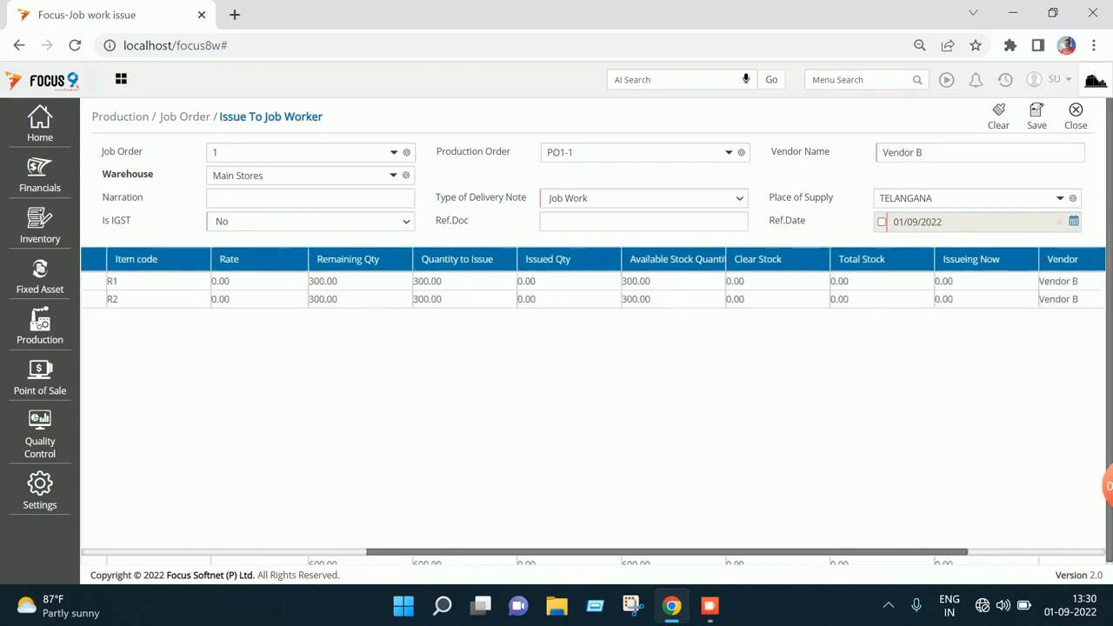
click(985, 281)
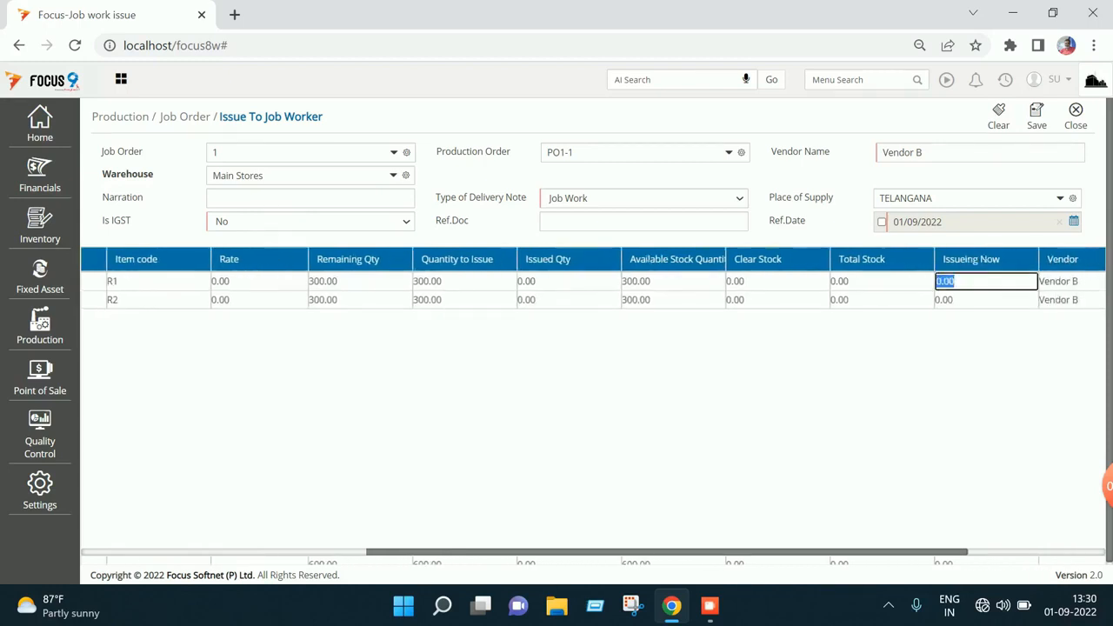
text(300)
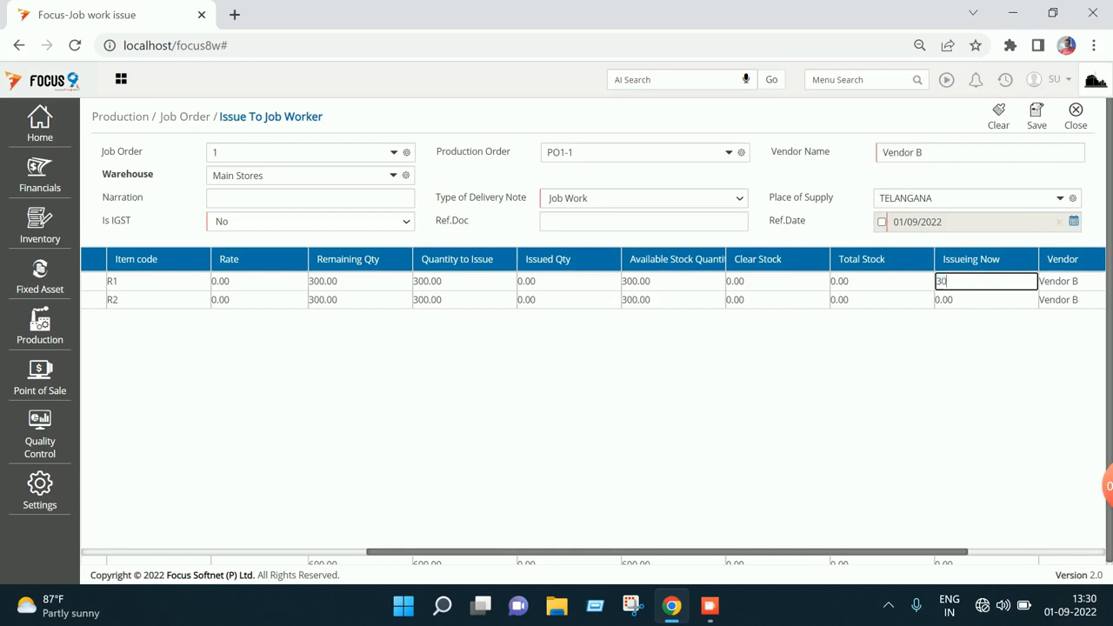
key(Tab)
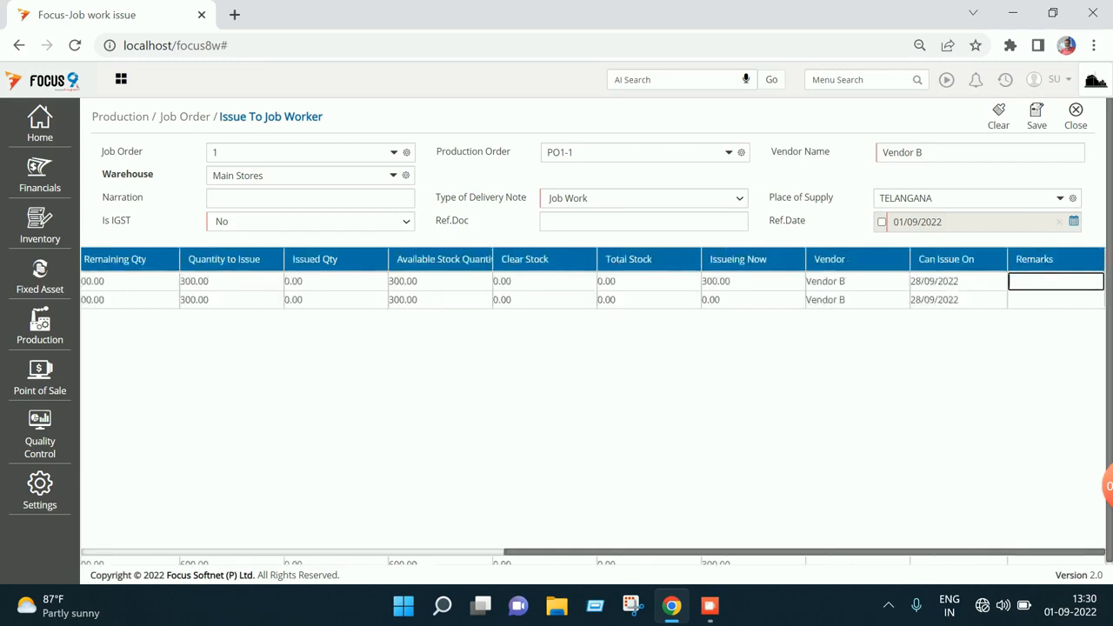
key(Tab)
text(300)
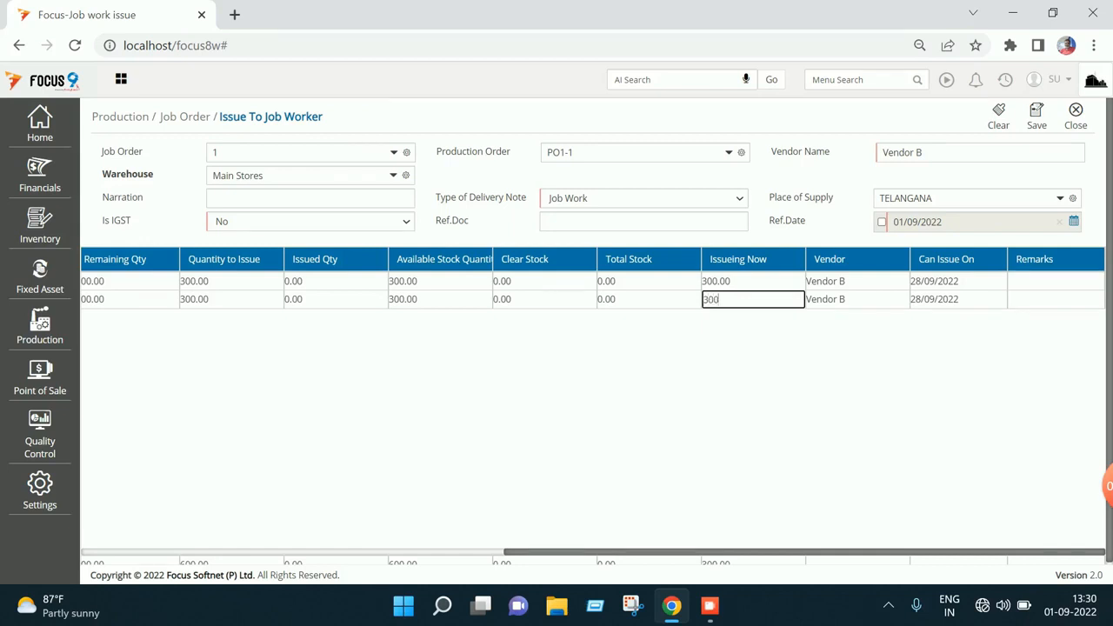
key(Tab)
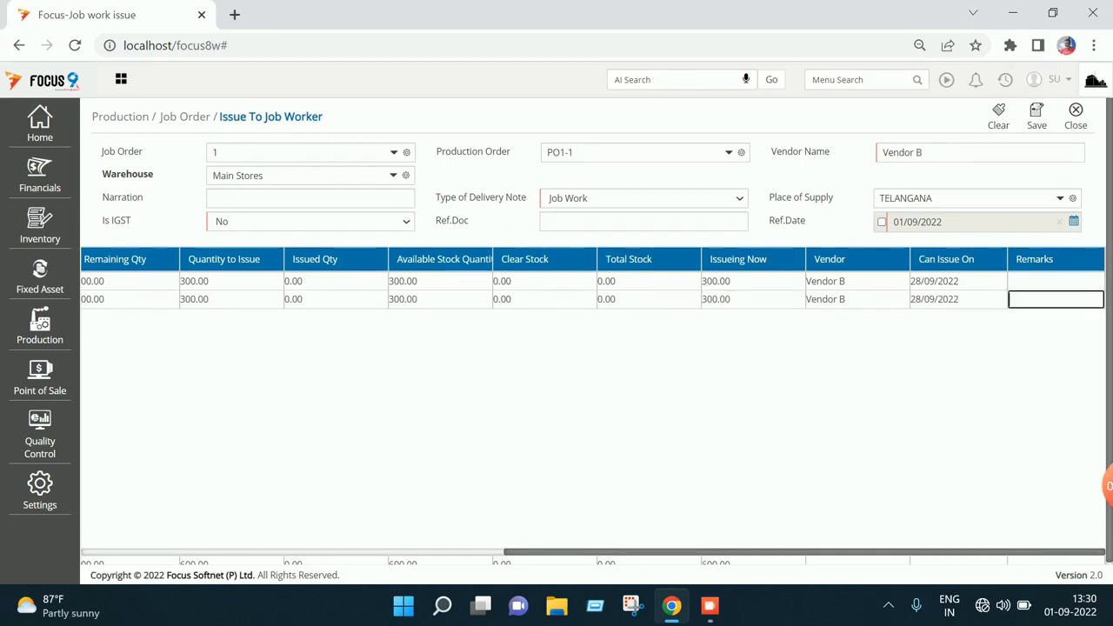
click(1036, 117)
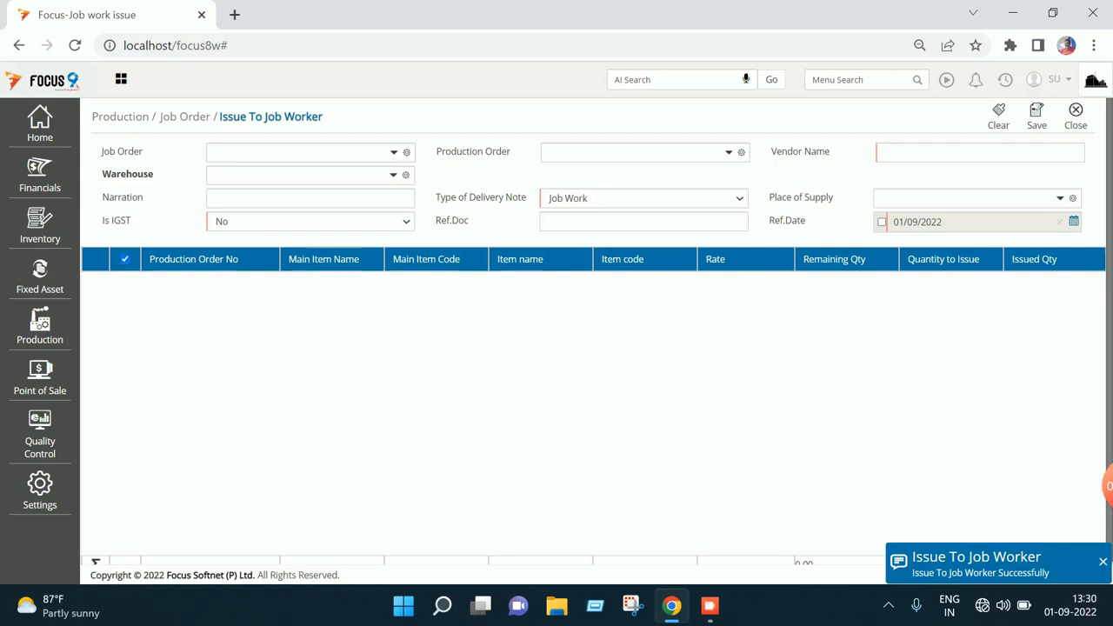
click(1076, 113)
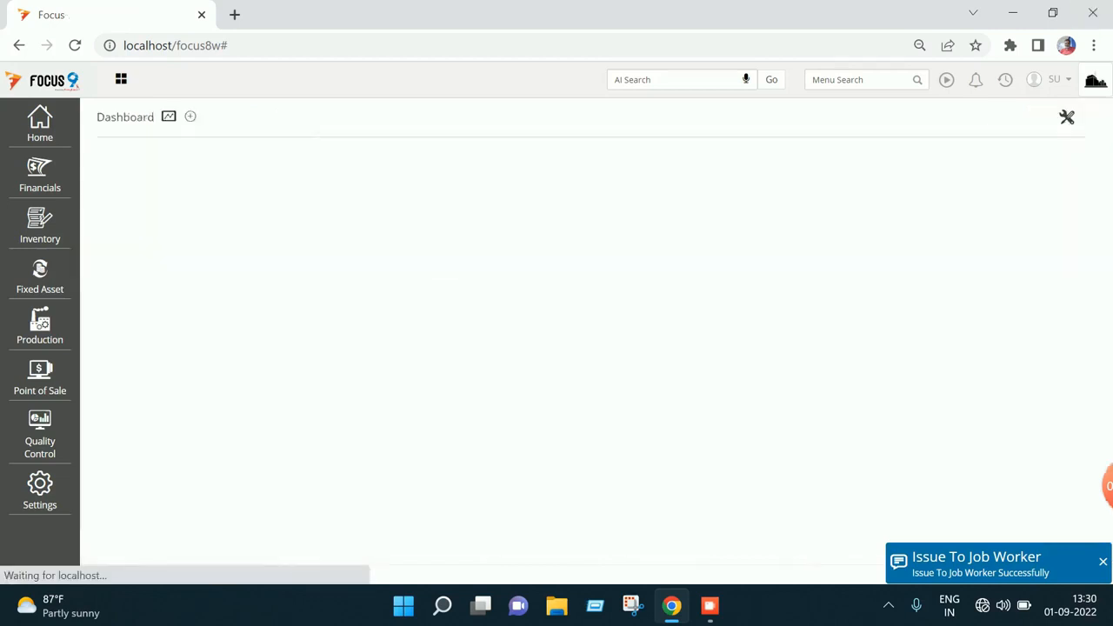
Find the Job Work Issues vouchers, open the newly saved voucher to review it, and close both views.
click(861, 79)
text(issu)
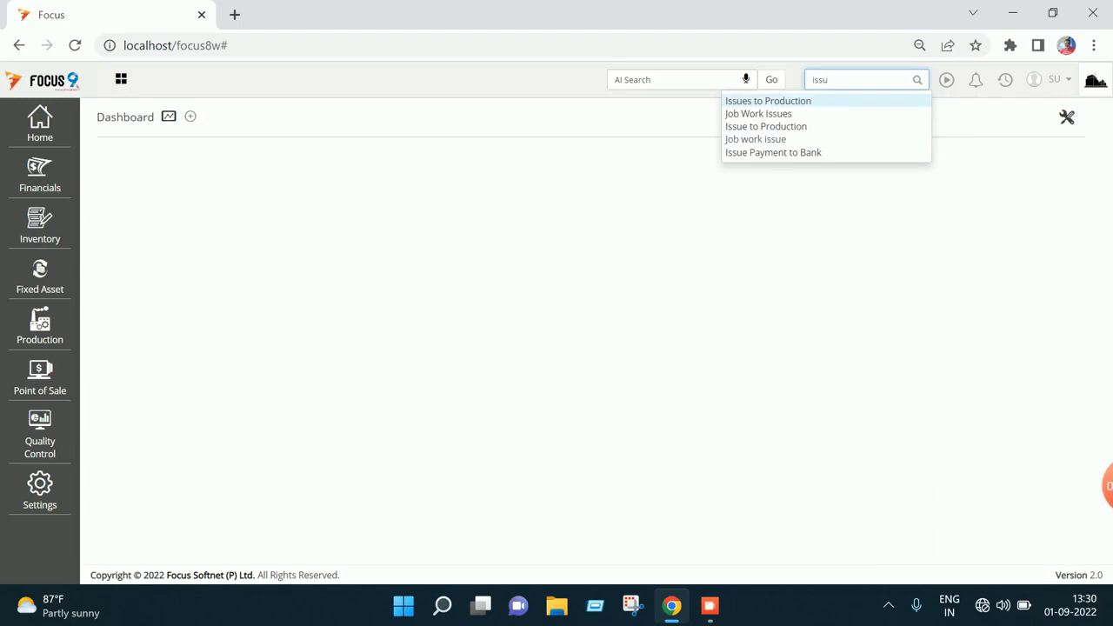
click(758, 114)
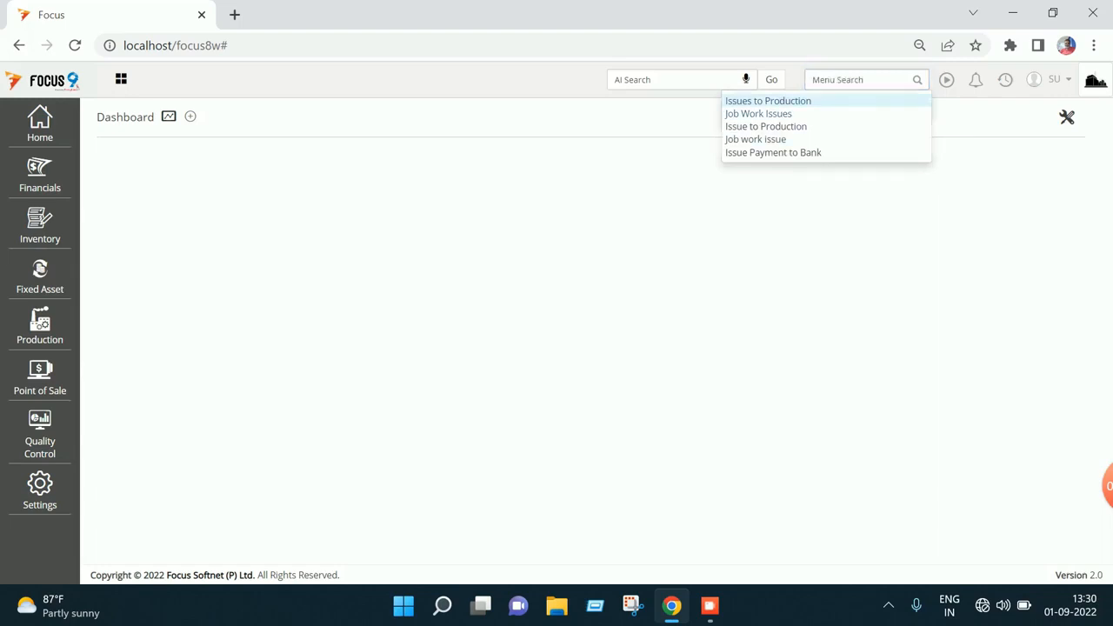
double_click(568, 222)
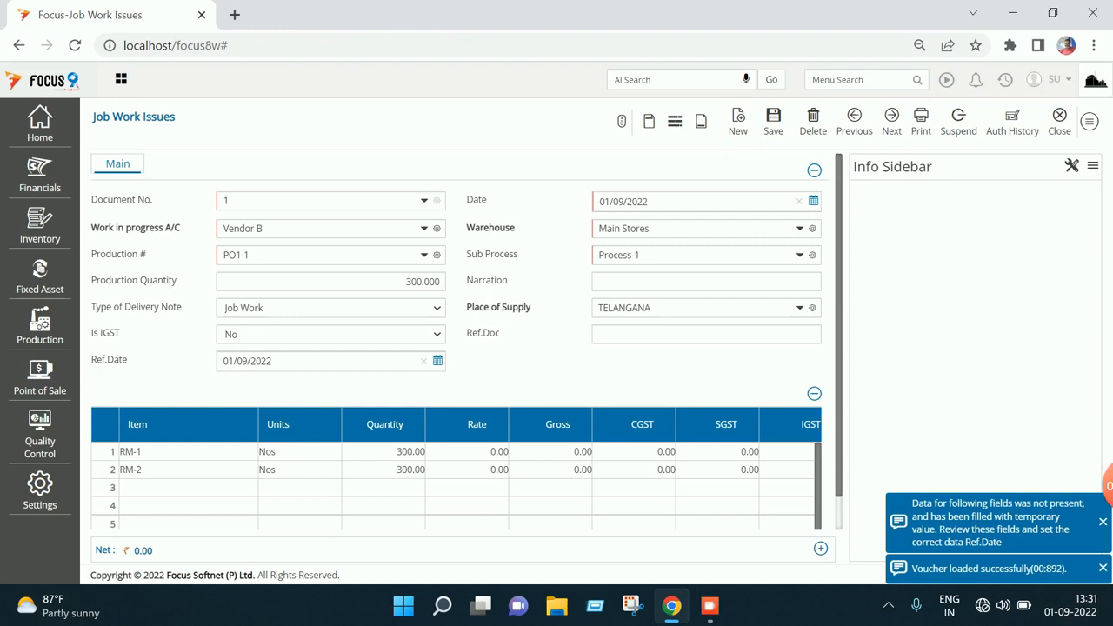
click(1057, 121)
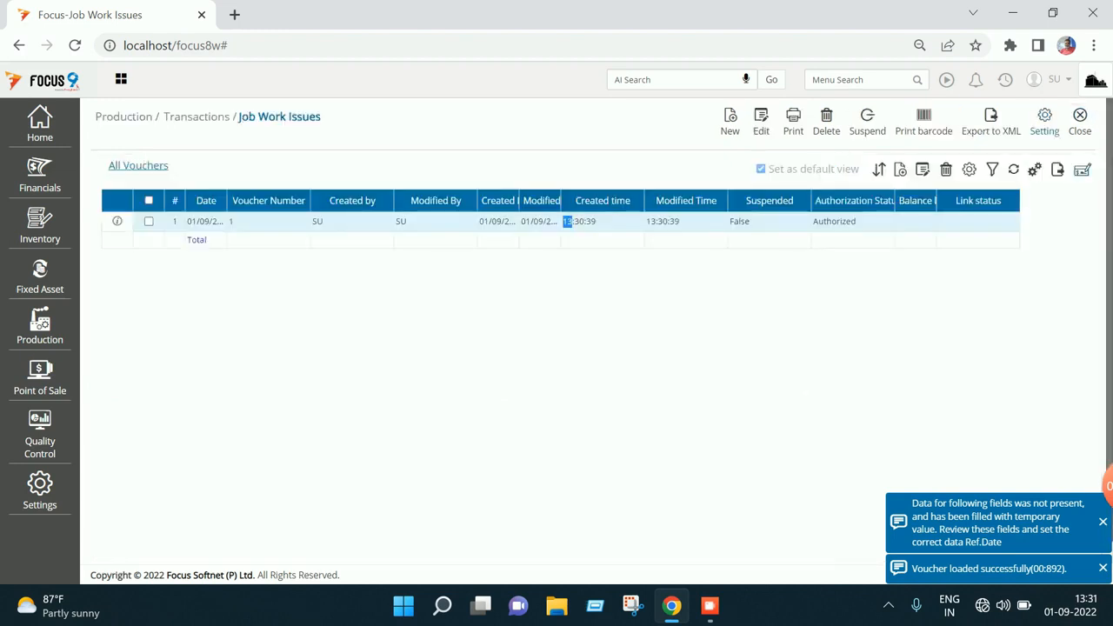
click(1079, 121)
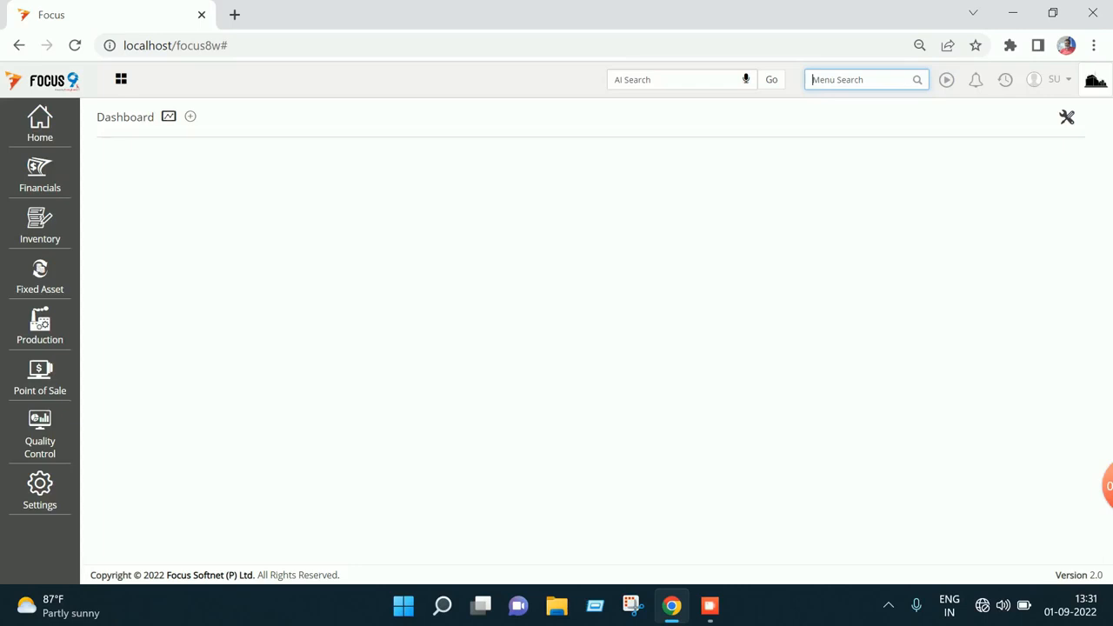
Find and open the Job work Receipt form and get the details for job order 1.
text(job)
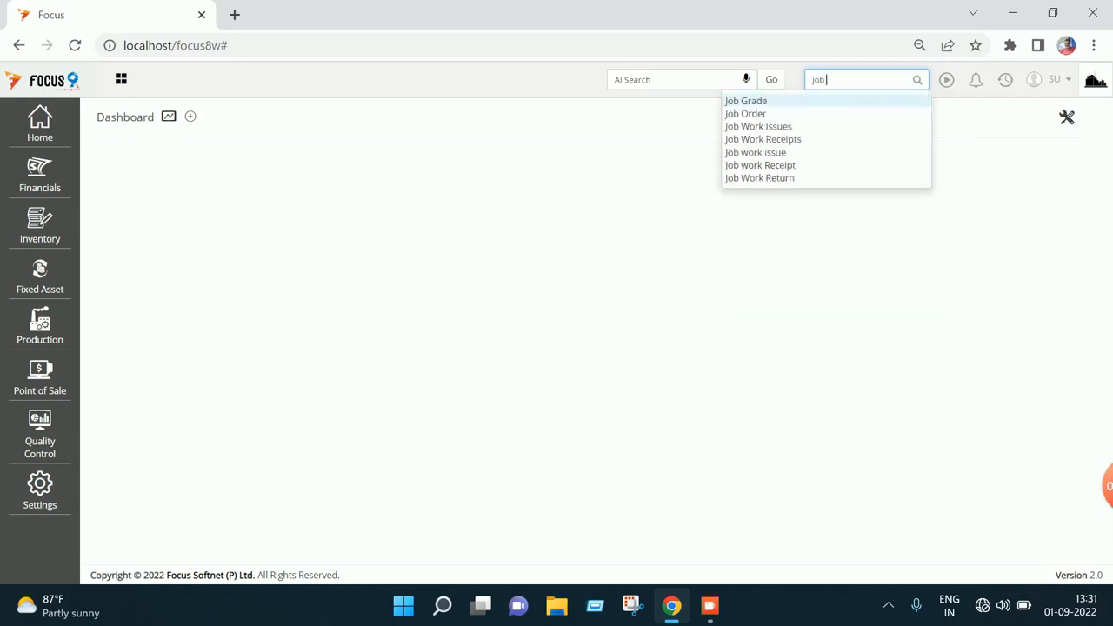
click(767, 165)
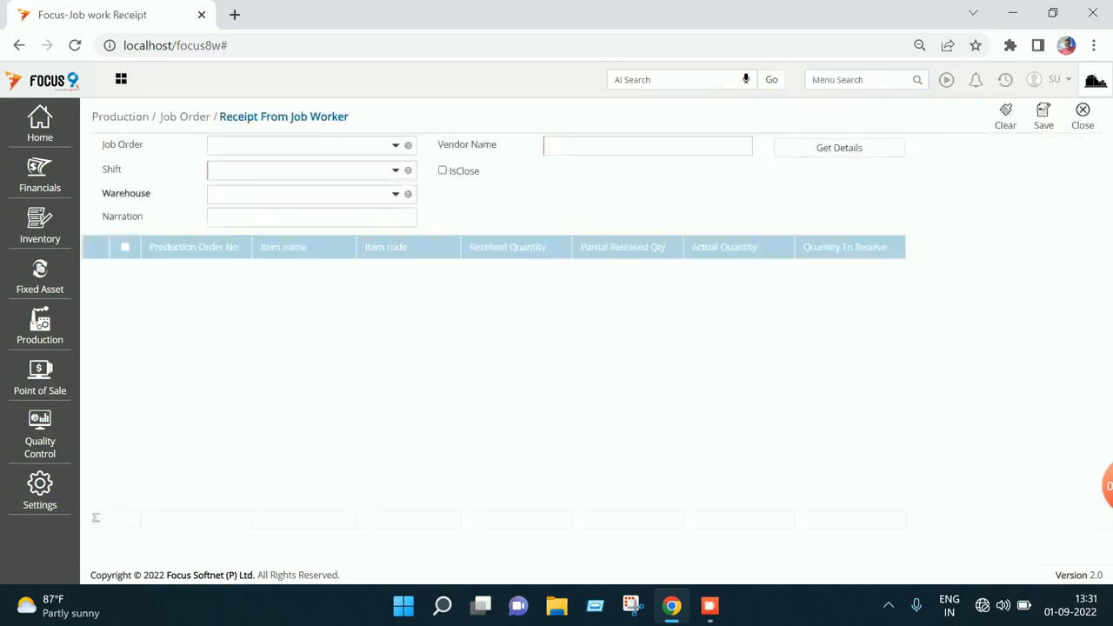
text(1)
key(Return)
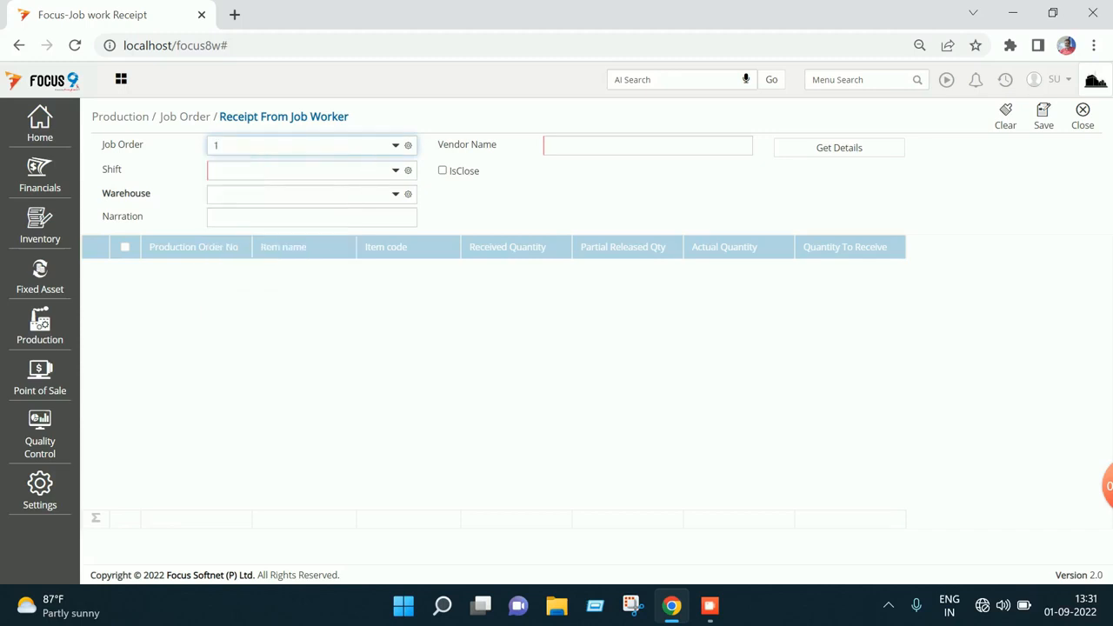
key(Tab)
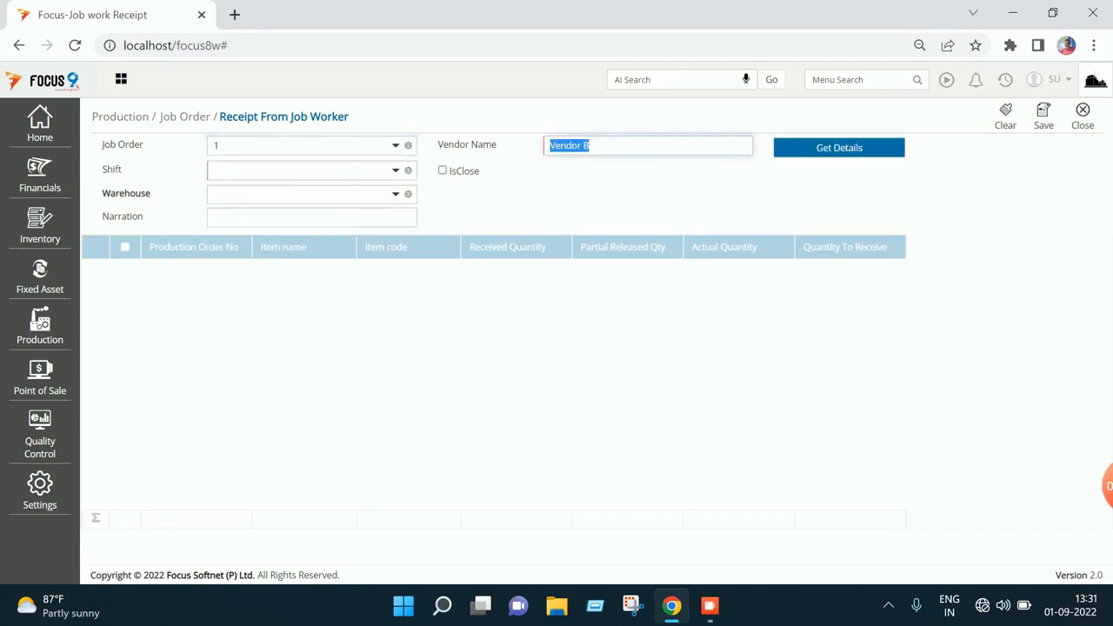
click(839, 148)
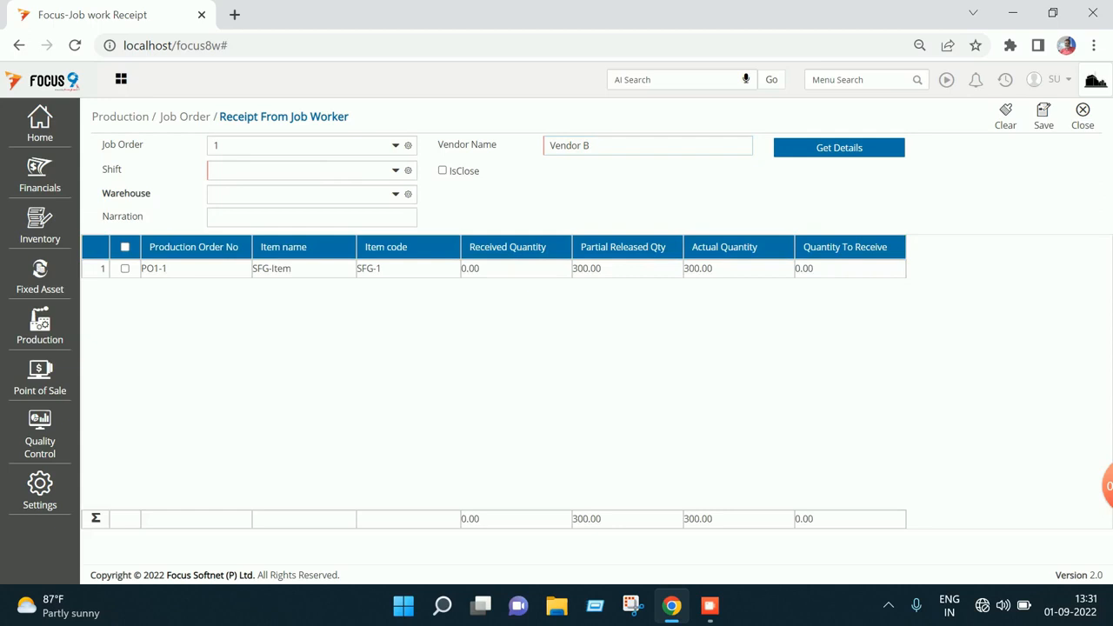
Set the job work receipt's shift to Shift-A, the warehouse to Intermediate Stores and the narration to "full received".
click(396, 170)
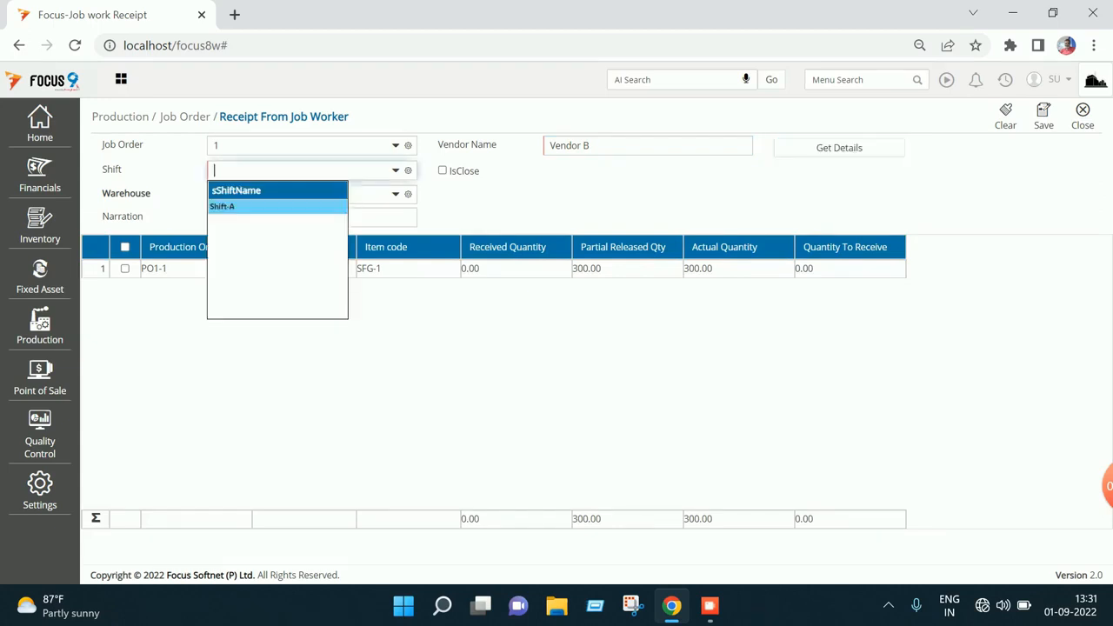
click(228, 206)
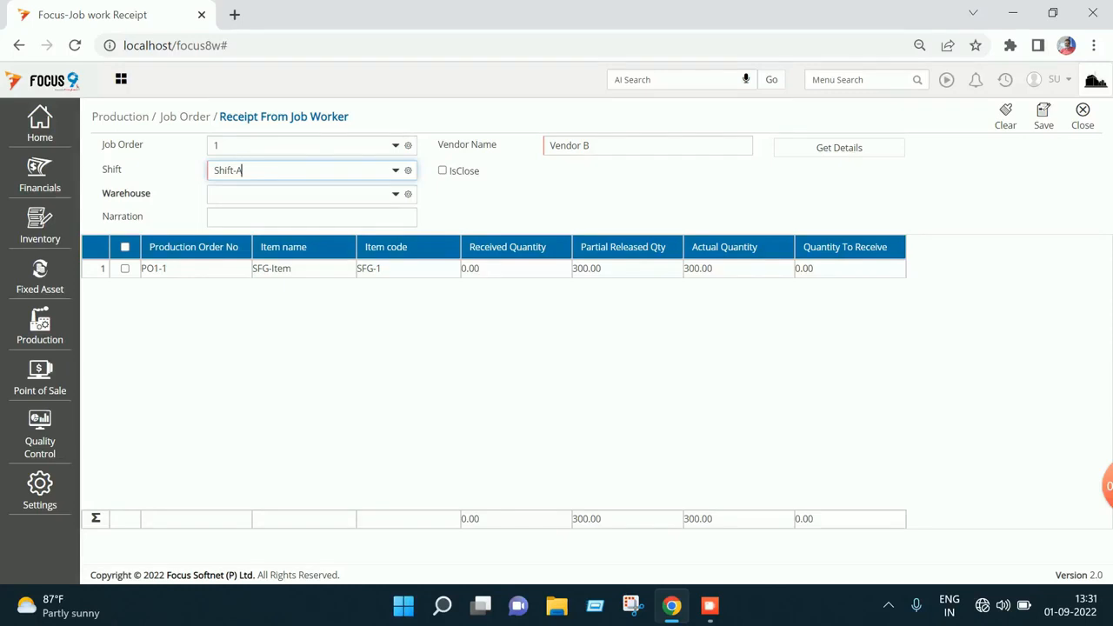
key(Tab)
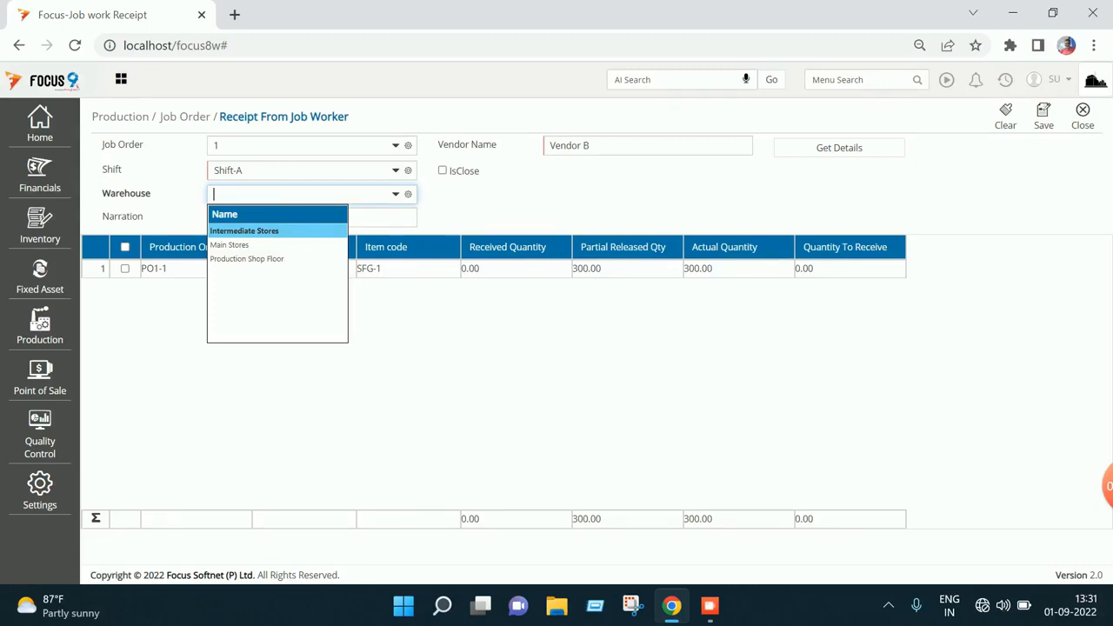
key(Return)
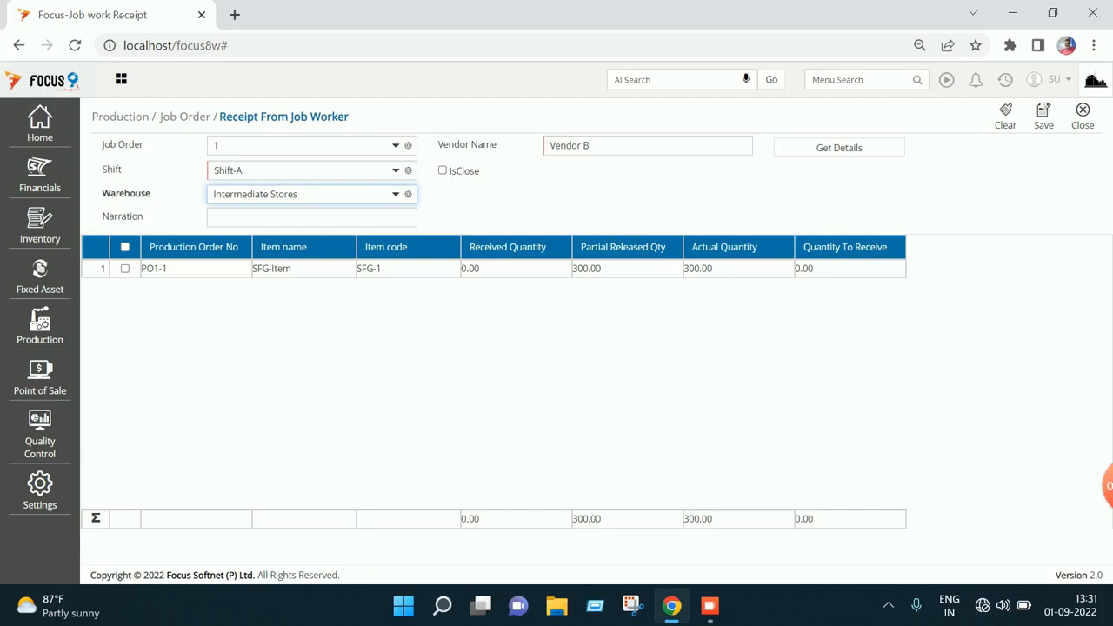
key(Tab)
text(full received)
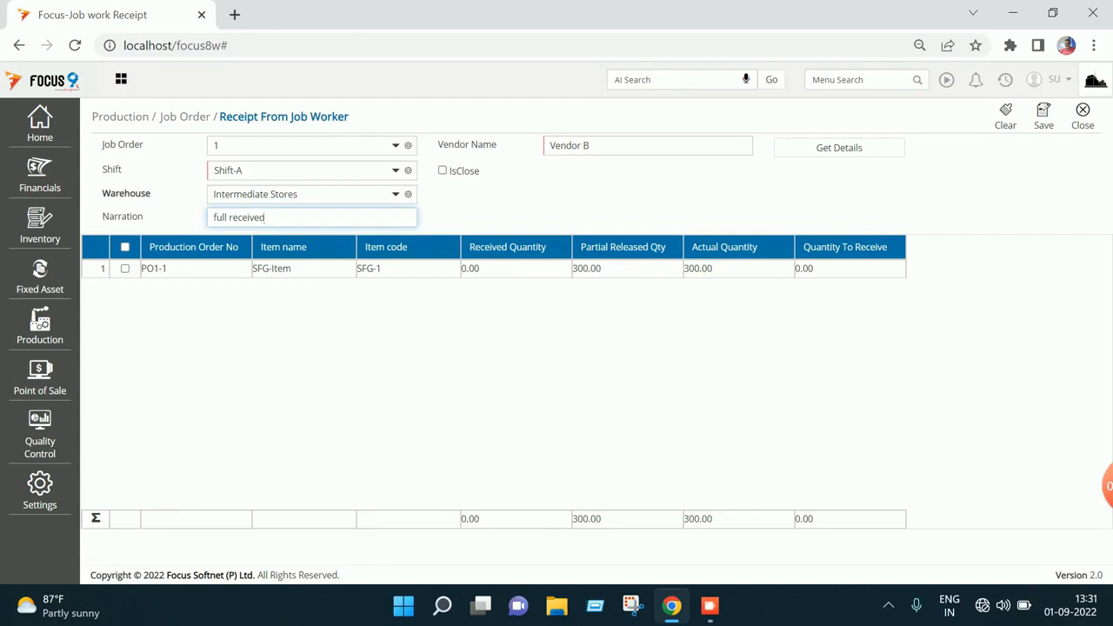
Enter 300 as the quantity to receive for PO1-1, mark the job order for closing, and select the SFG-Item row.
key(Tab)
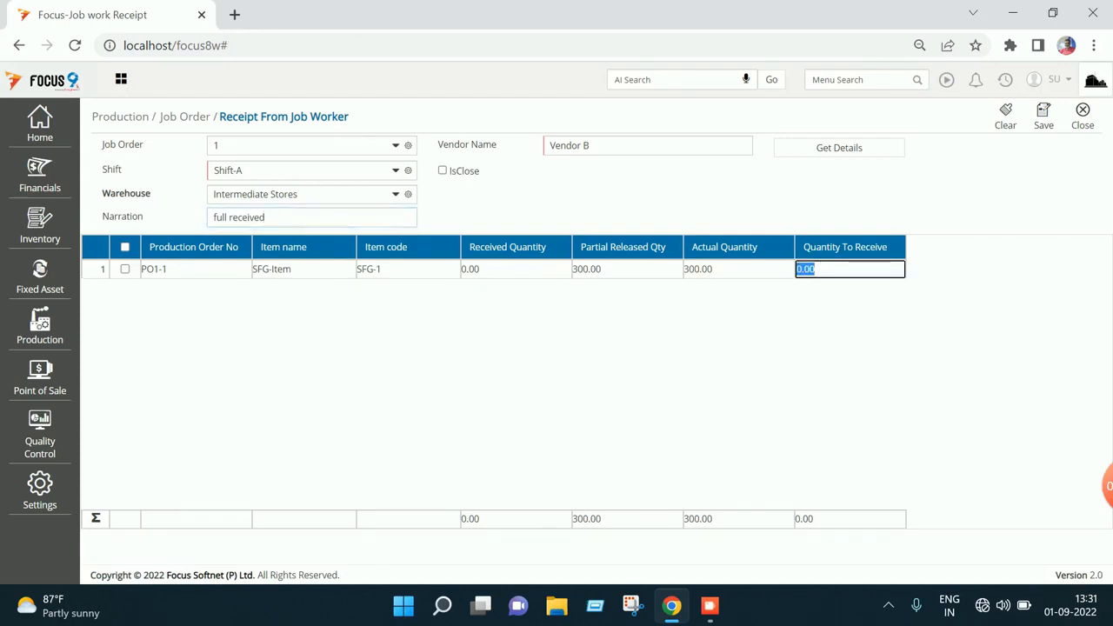
text(300)
click(442, 171)
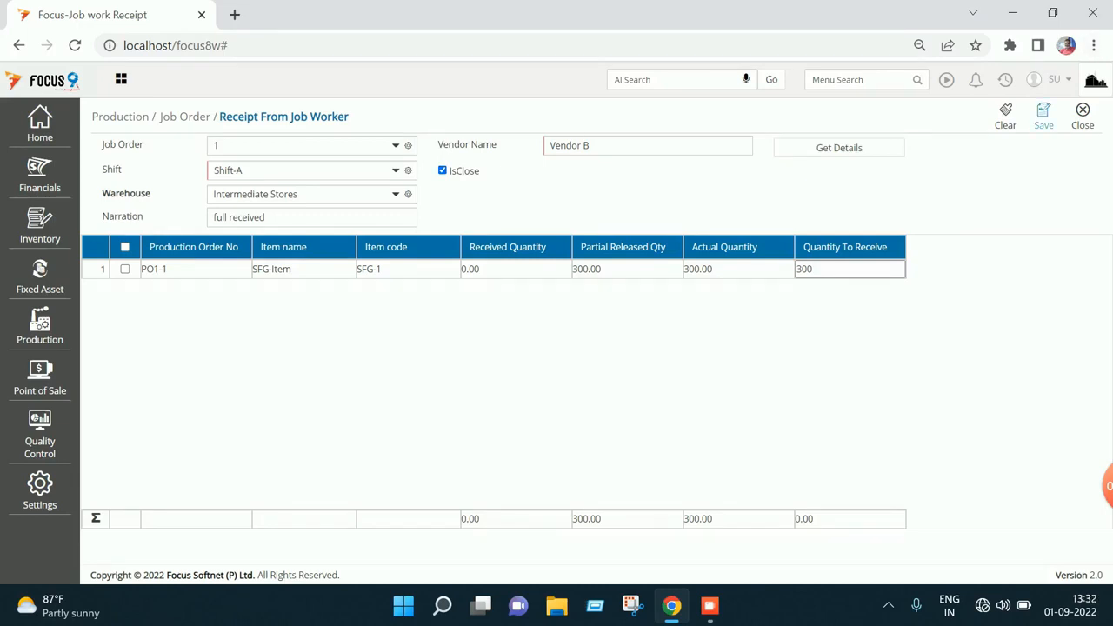
click(1043, 116)
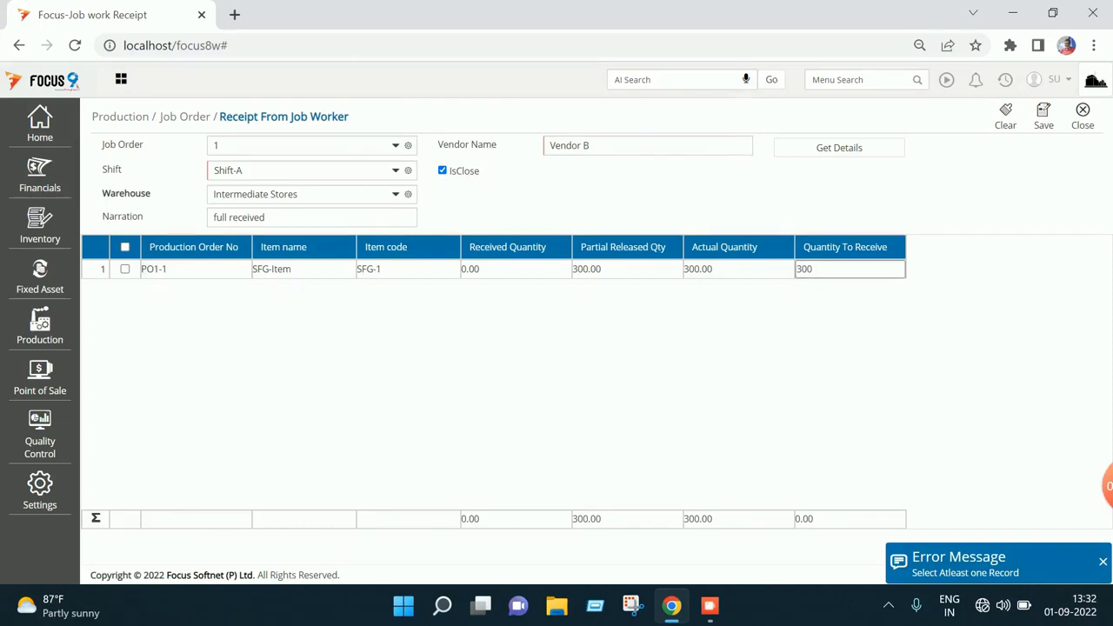
click(125, 269)
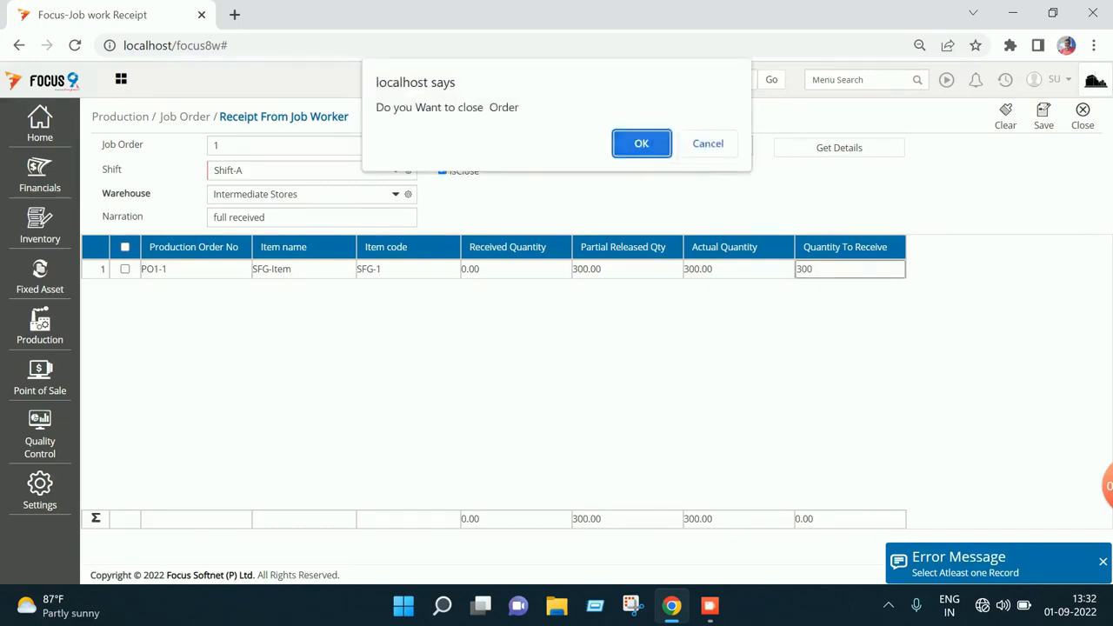
key(Return)
click(125, 269)
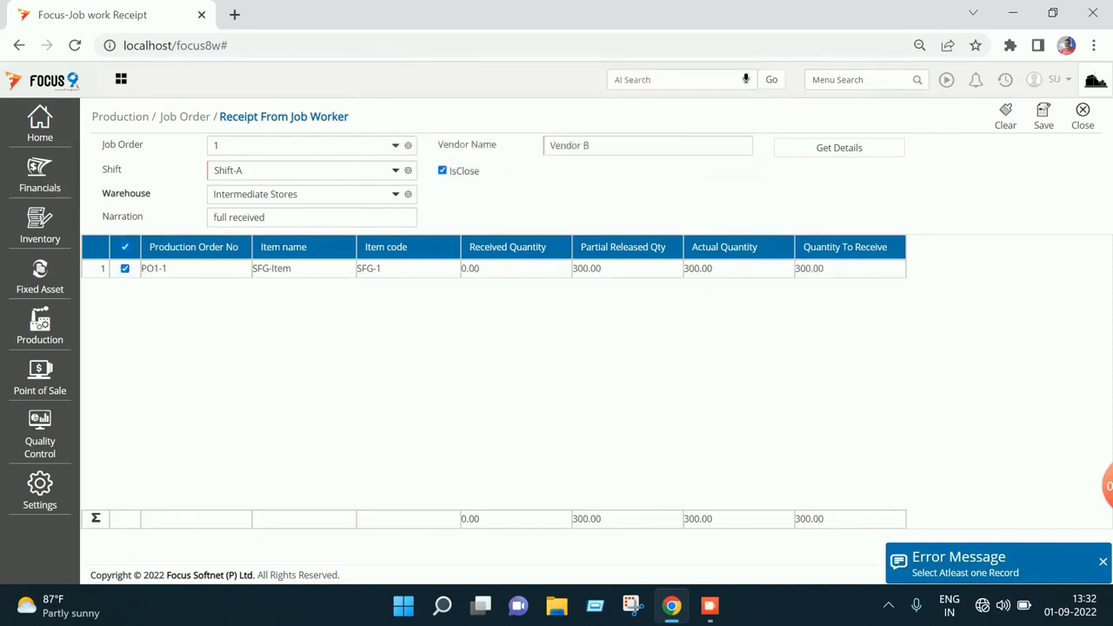
Save the job work receipt, accept the production details with PO1-1 marked closed, and close the form.
click(1044, 116)
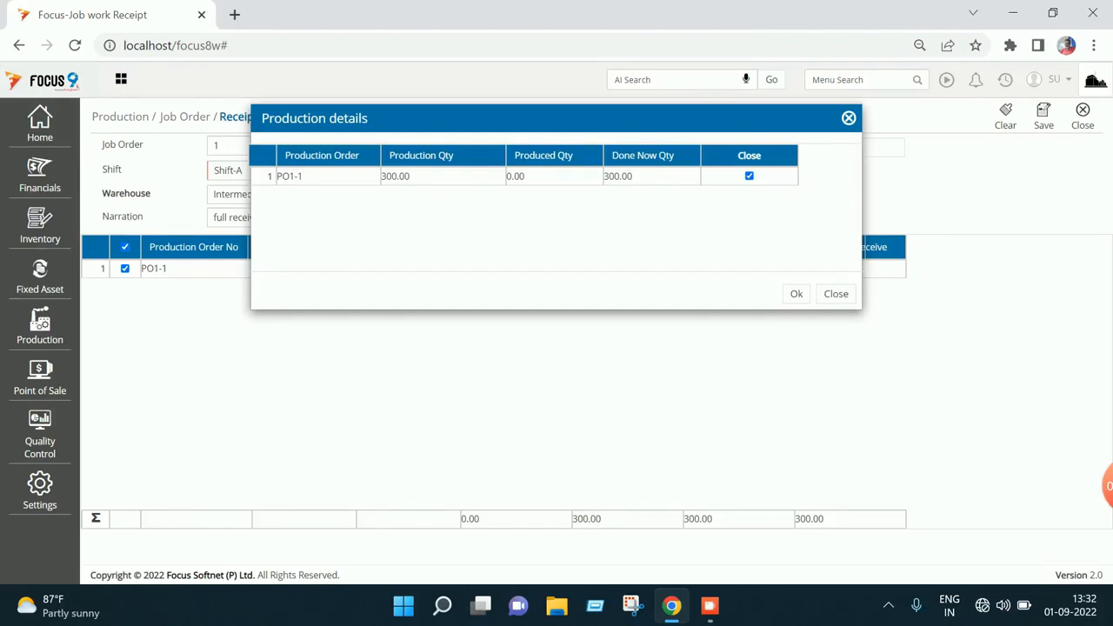
click(797, 294)
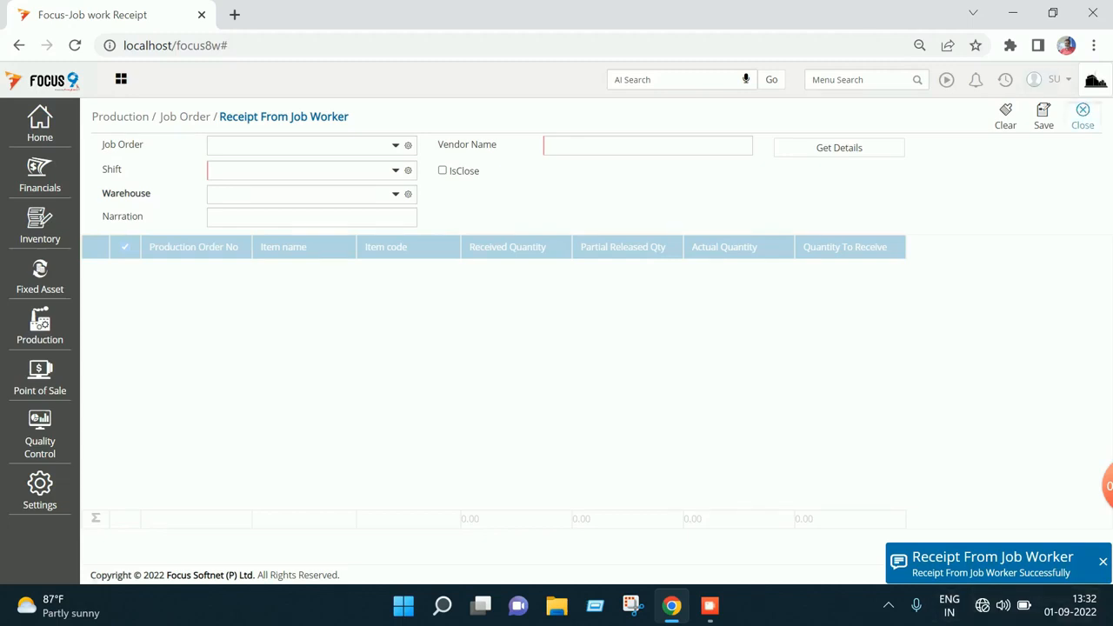
click(1083, 115)
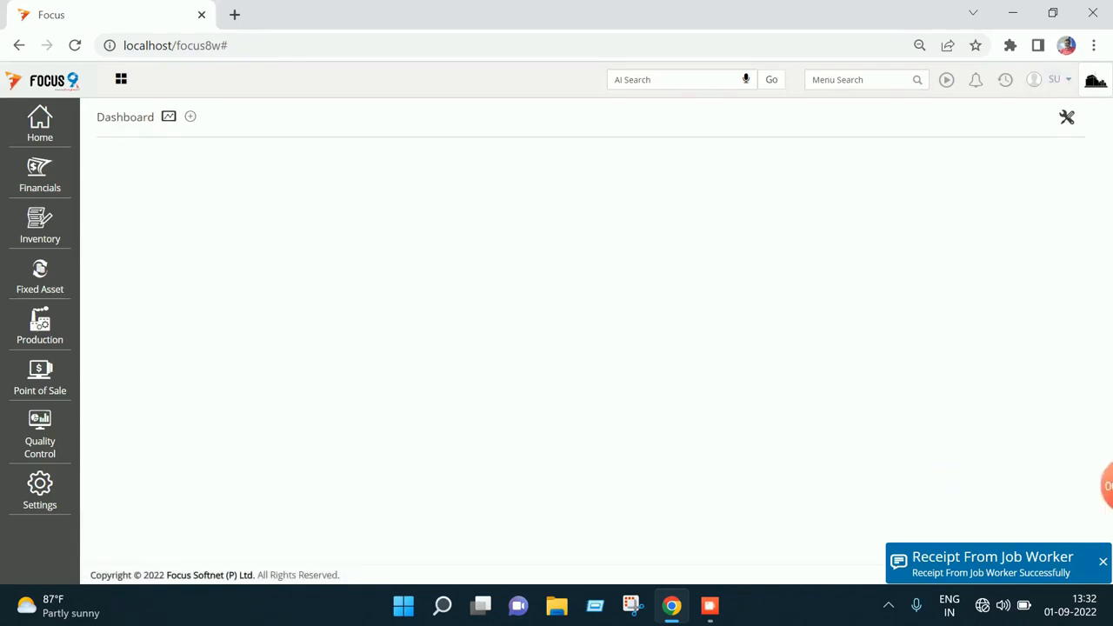
Find the Job Work Receipts vouchers, open the newly saved voucher to review it, and close both views.
click(860, 80)
text(recei)
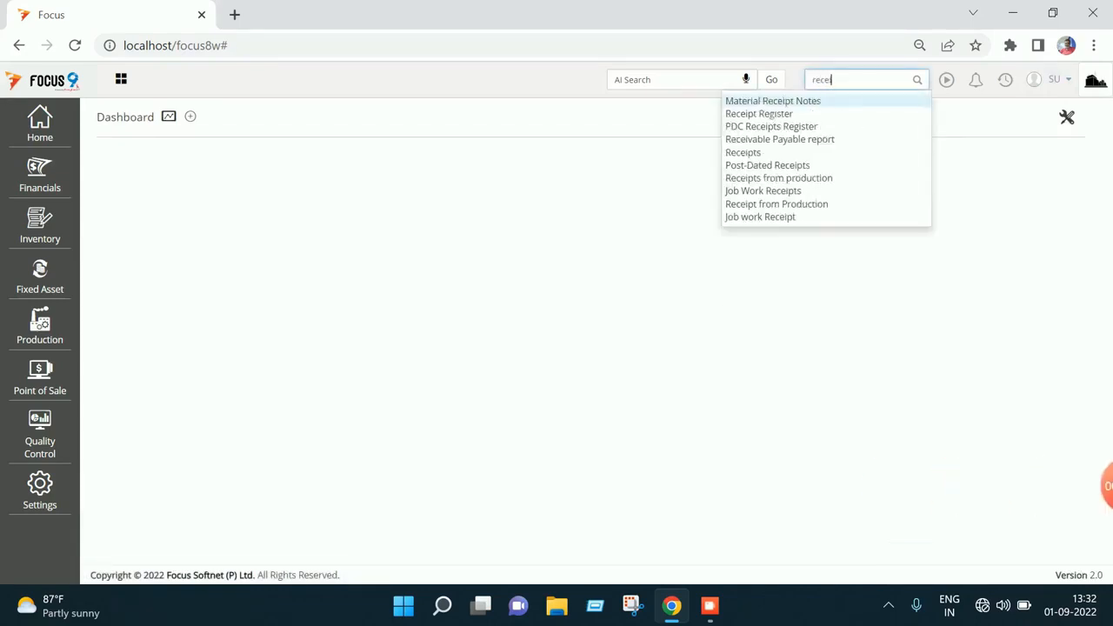
text(p)
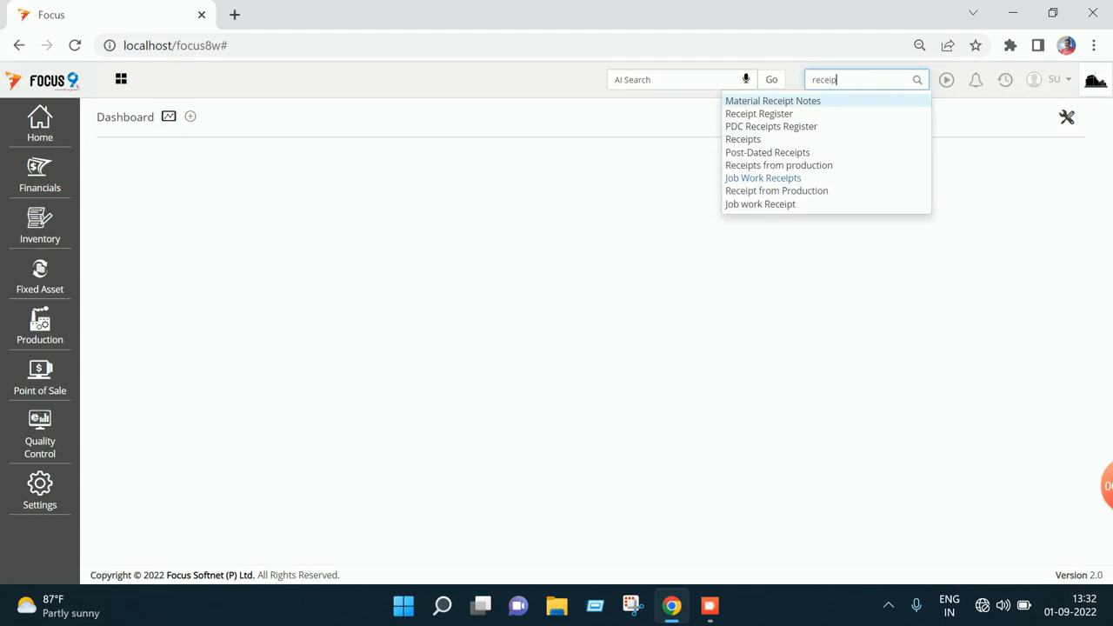
click(764, 178)
double_click(352, 222)
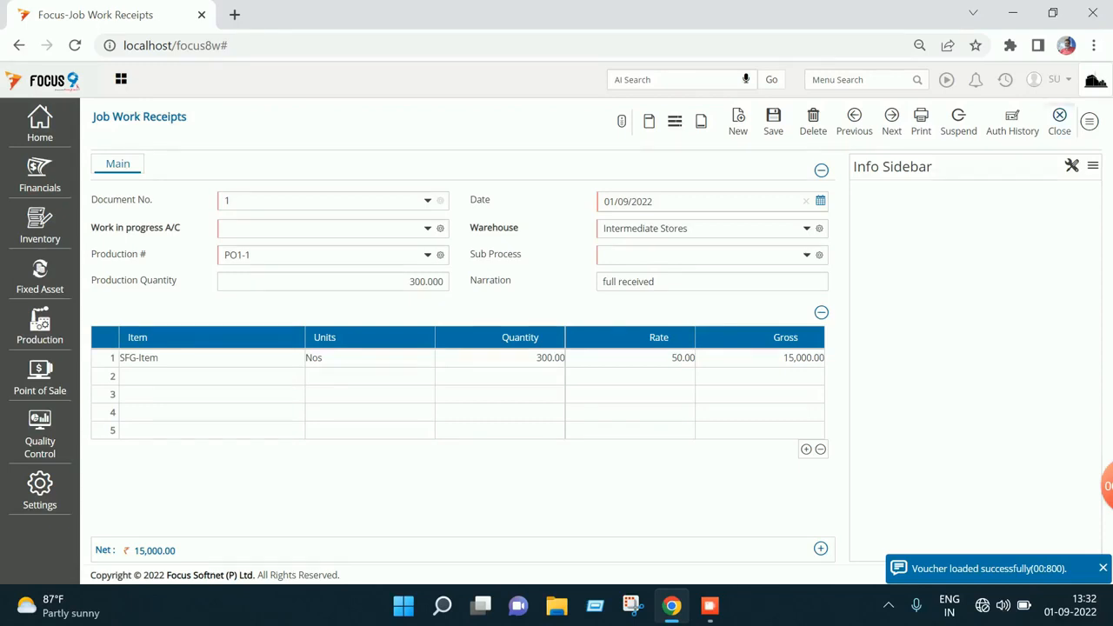
key(Escape)
key(Escape)
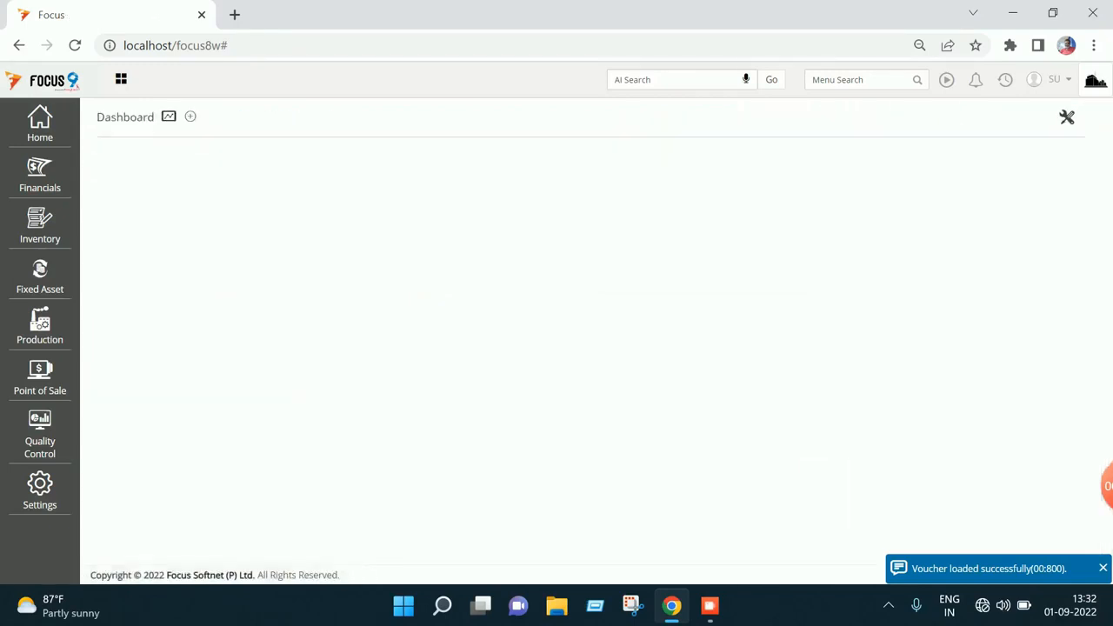
Find and open the Release Production Order screen.
click(854, 79)
text(rel)
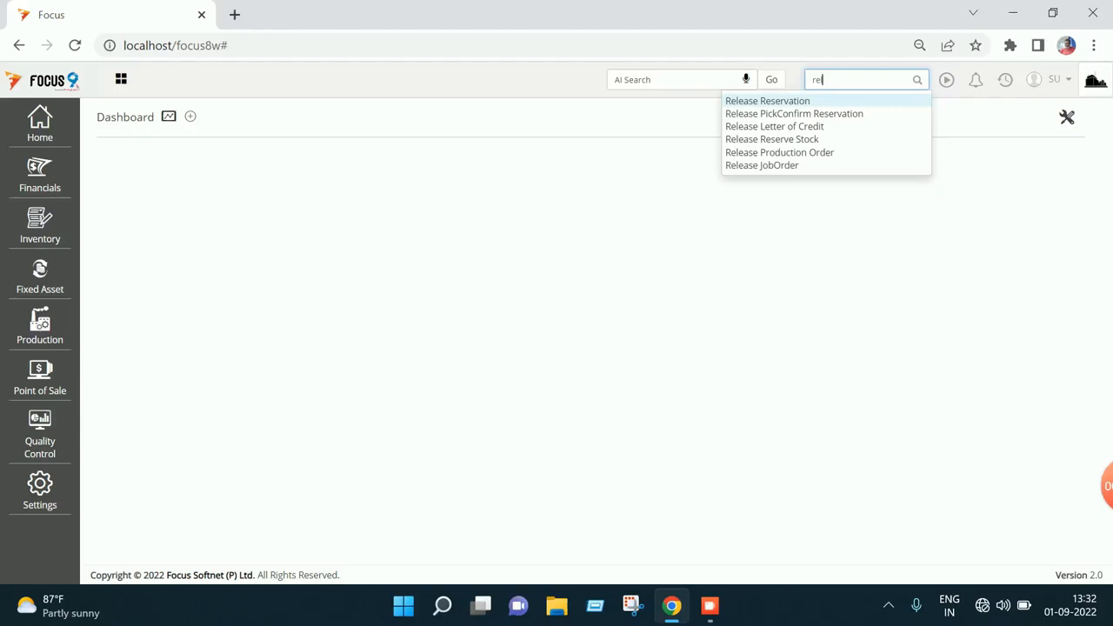
click(779, 152)
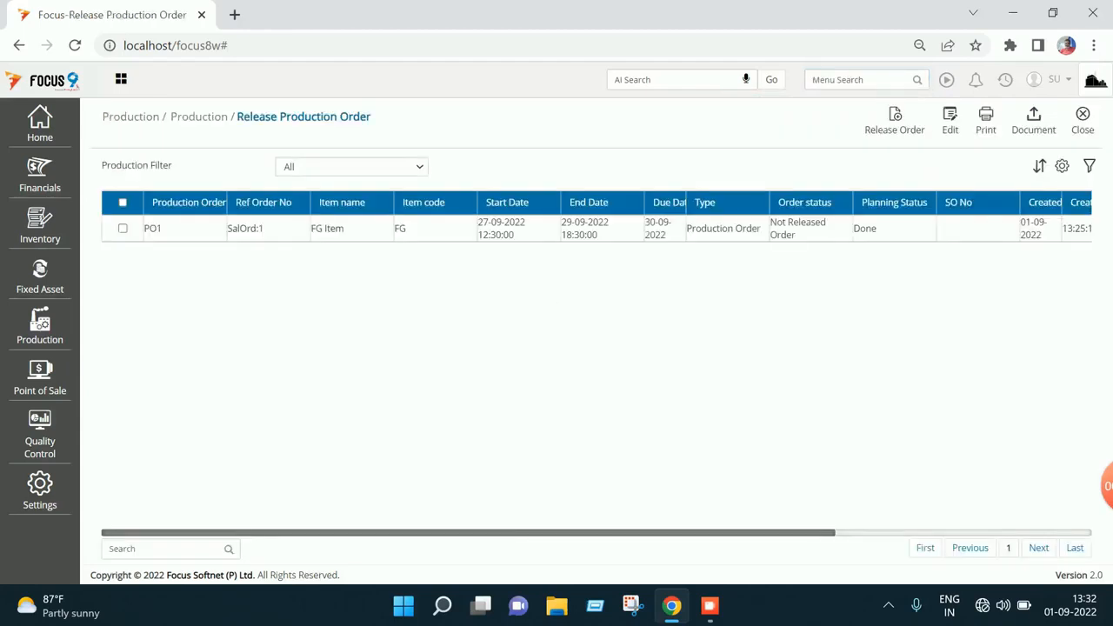